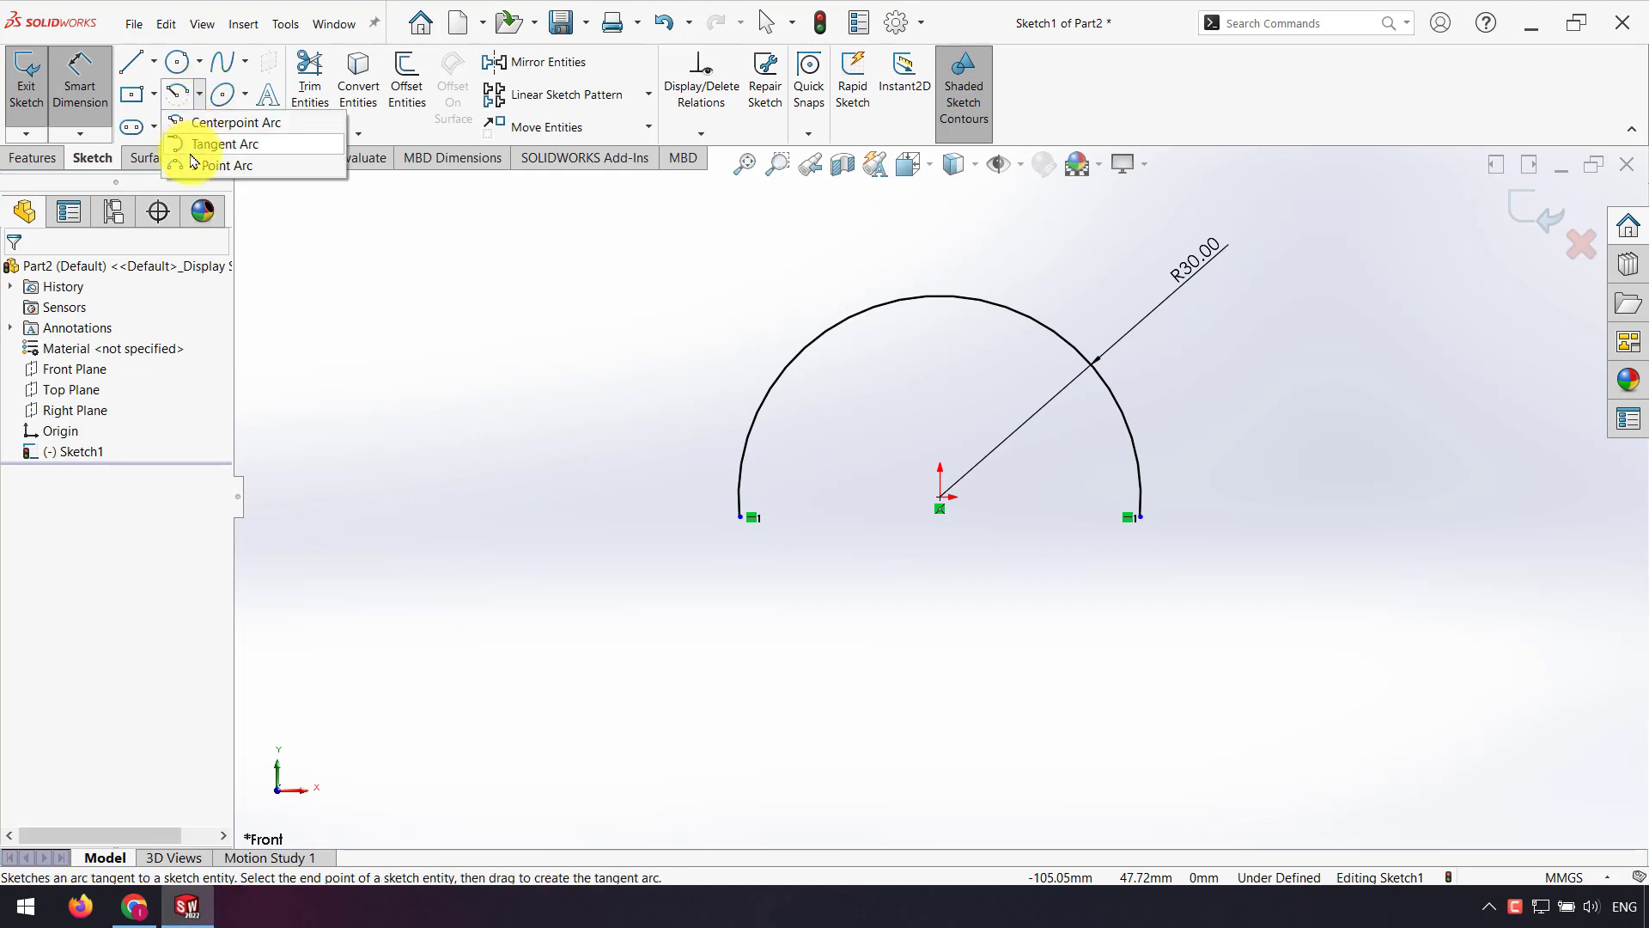
Sketch a tangent arc from the left end of the R30 arc, curving down and outward.
{"action": "left_click", "coordinate": [219, 143]}
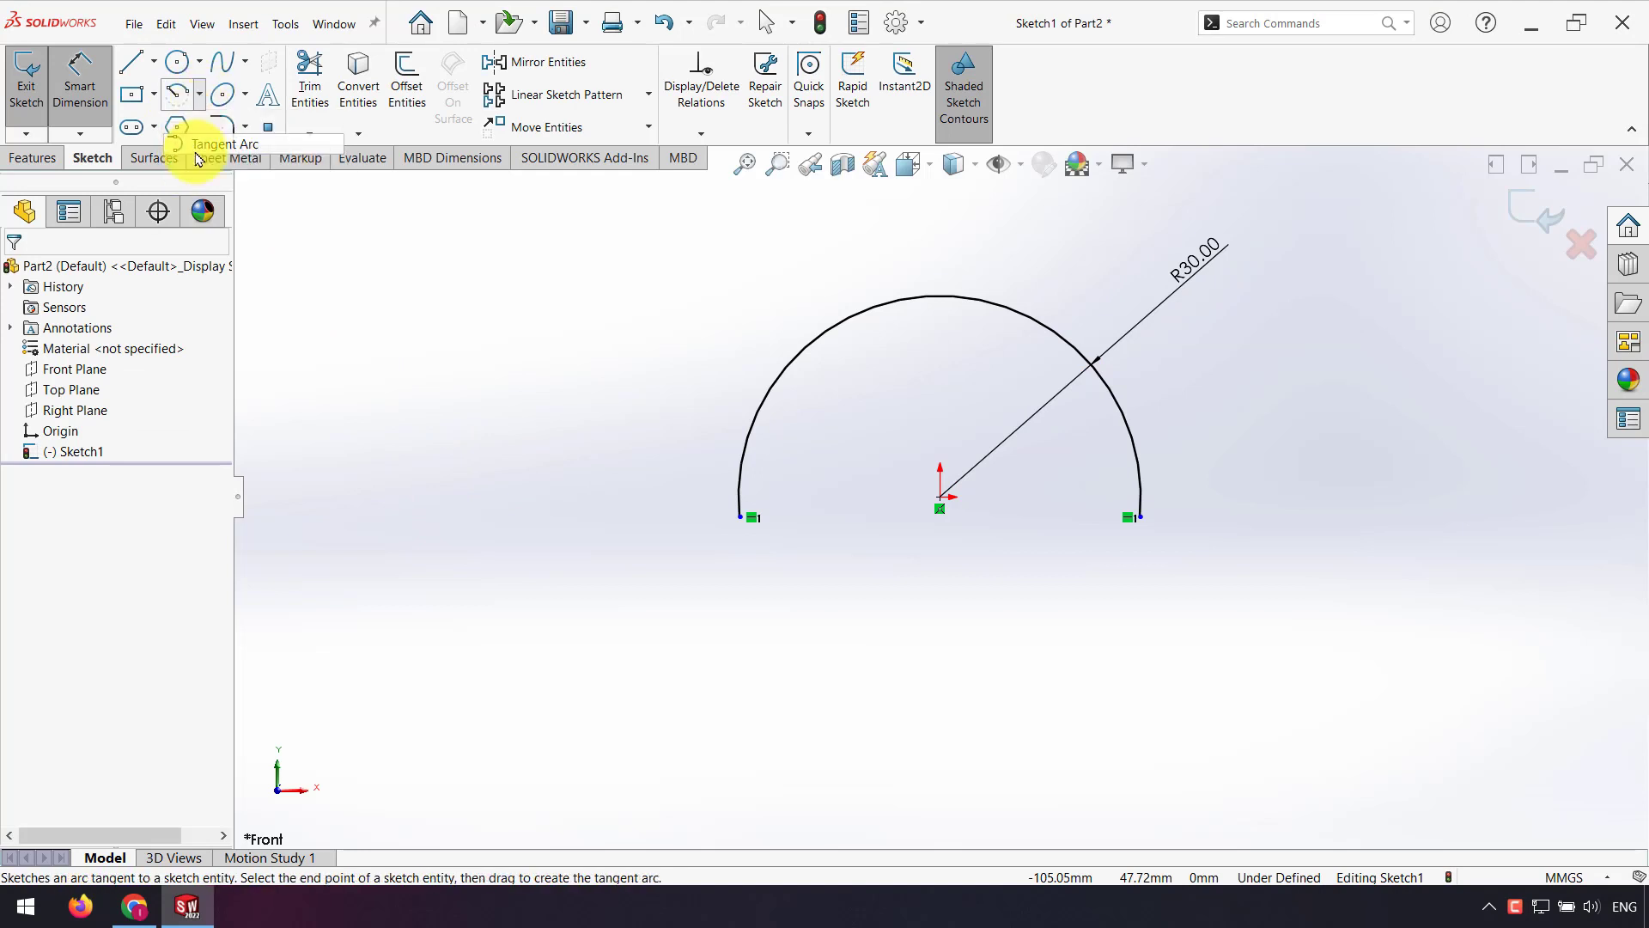
{"action": "left_click", "coordinate": [740, 517]}
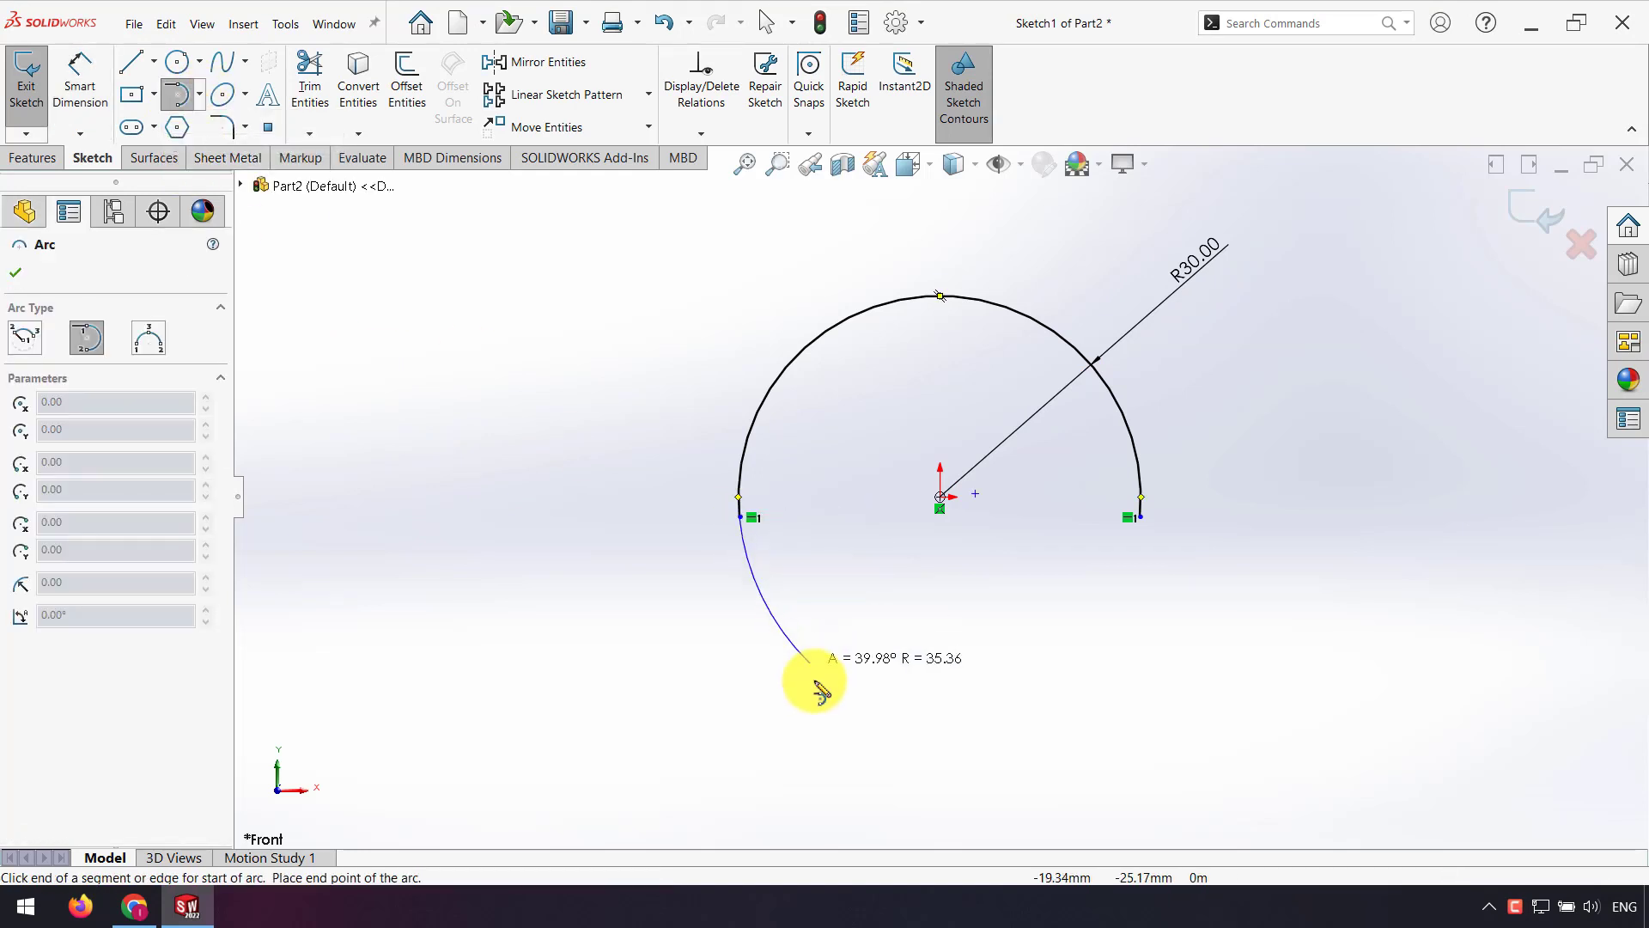
{"action": "left_click", "coordinate": [700, 694]}
{"action": "key", "text": "Escape"}
{"action": "scroll", "coordinate": [710, 645], "scroll_direction": "up", "scroll_amount": 3}
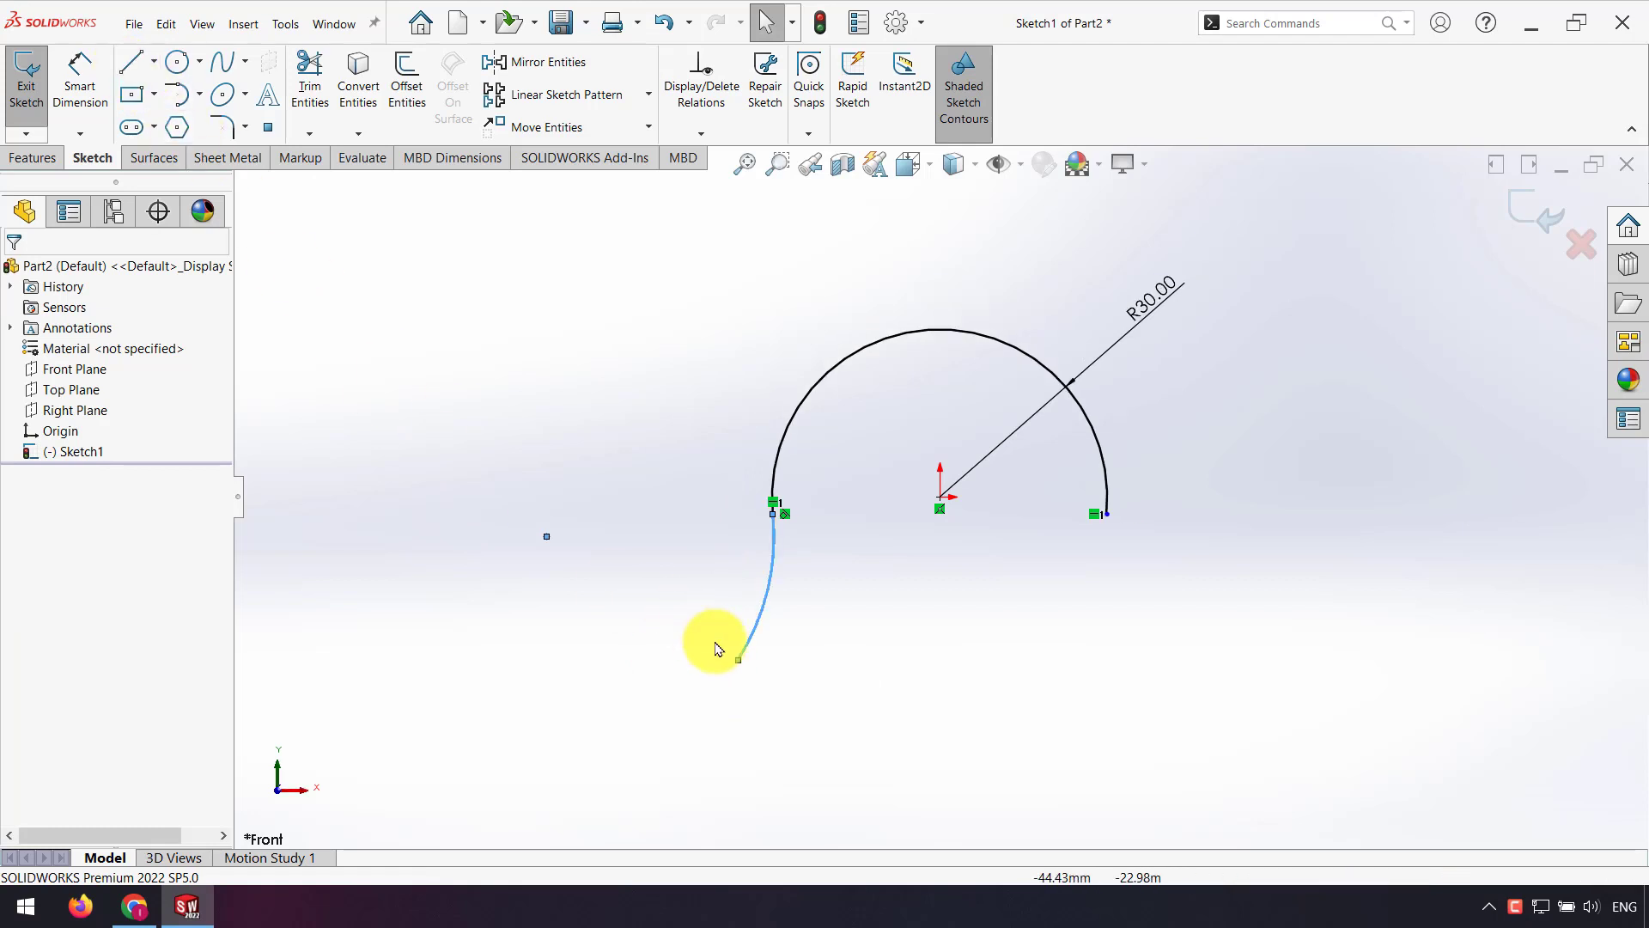
Sketch a vertical line downward from the free end of the tangent arc.
{"action": "left_click", "coordinate": [130, 62]}
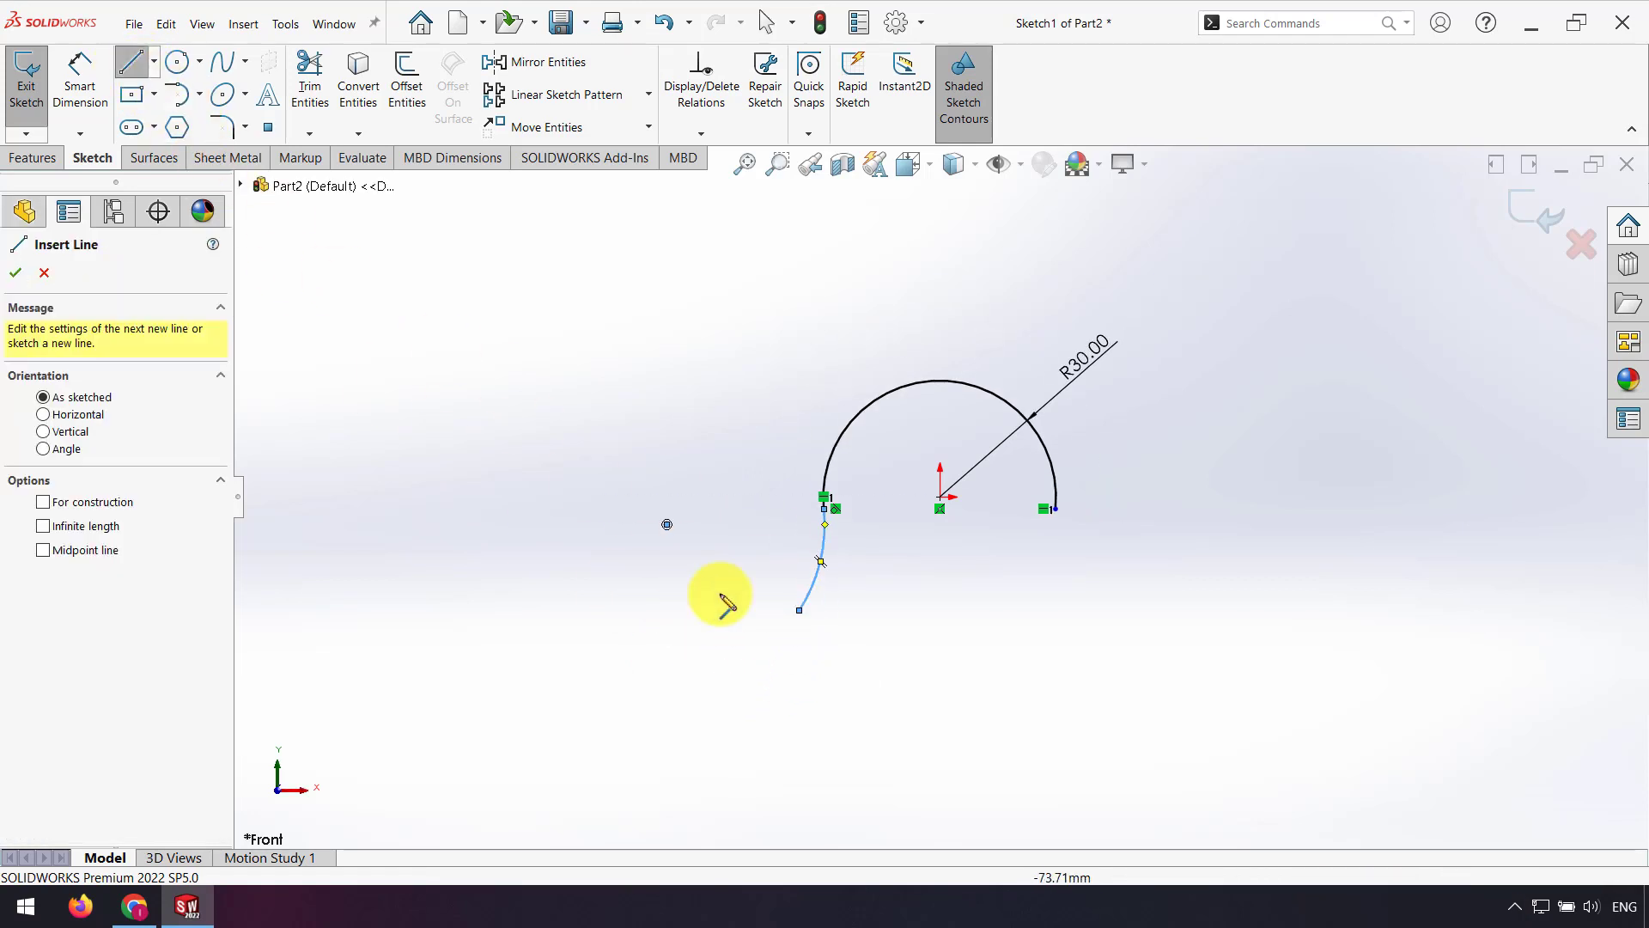
{"action": "left_click", "coordinate": [799, 610]}
{"action": "left_click", "coordinate": [800, 715]}
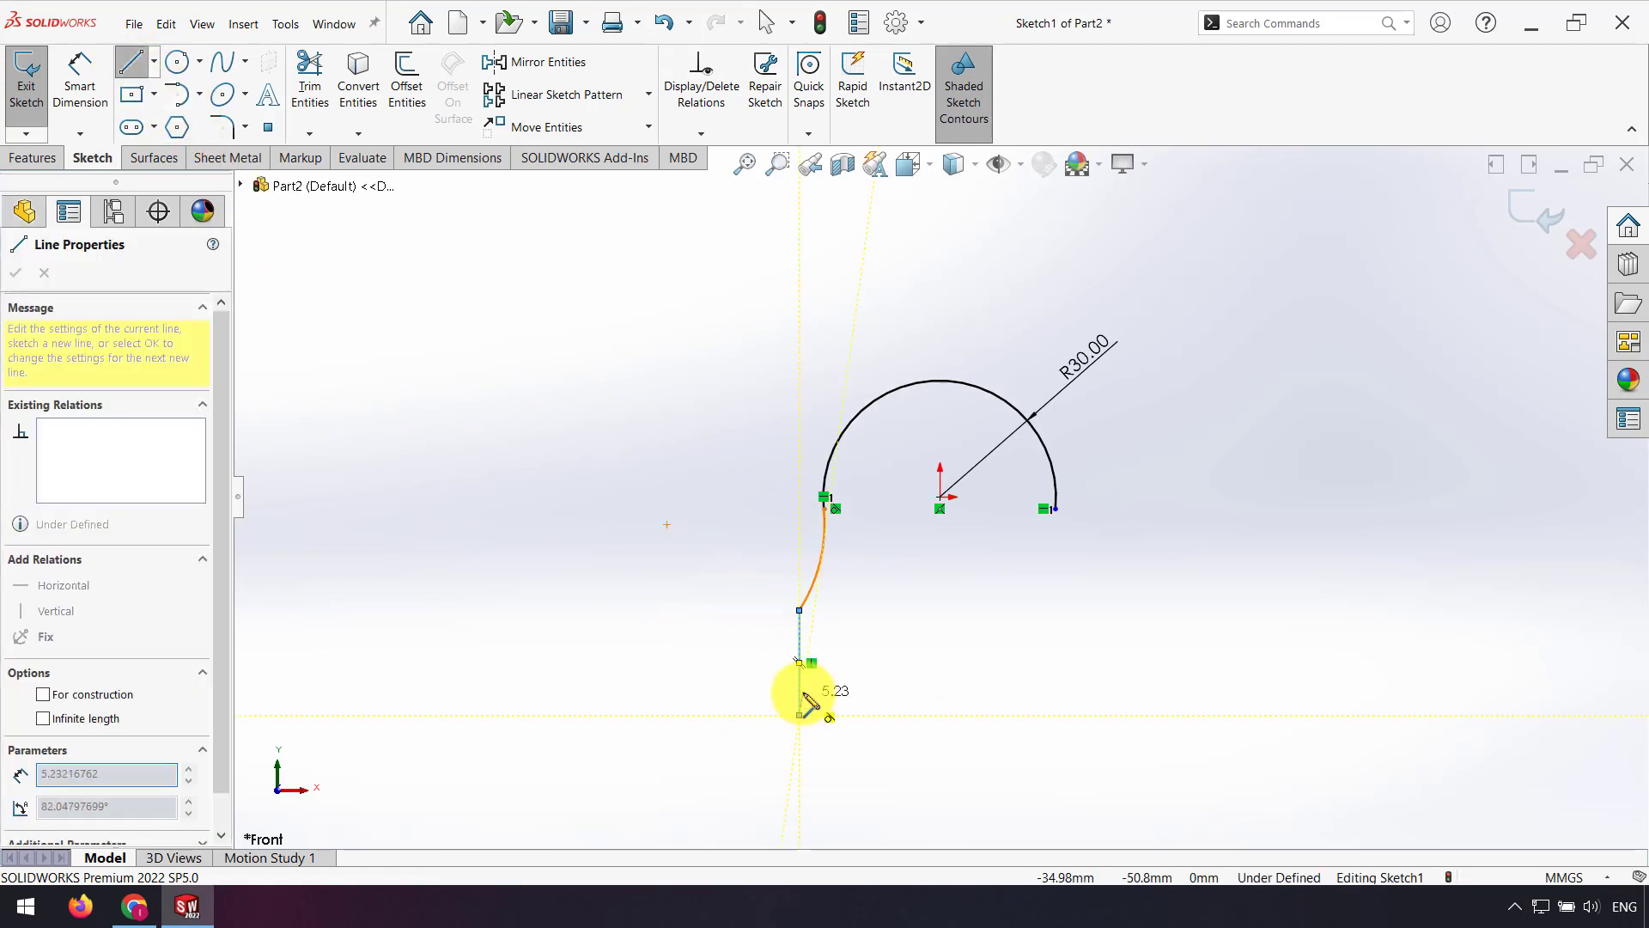
{"action": "key", "text": "Escape"}
Draw a vertical centerline about 46.6 mm long downward from the origin.
{"action": "left_click", "coordinate": [155, 62]}
{"action": "left_click", "coordinate": [172, 111]}
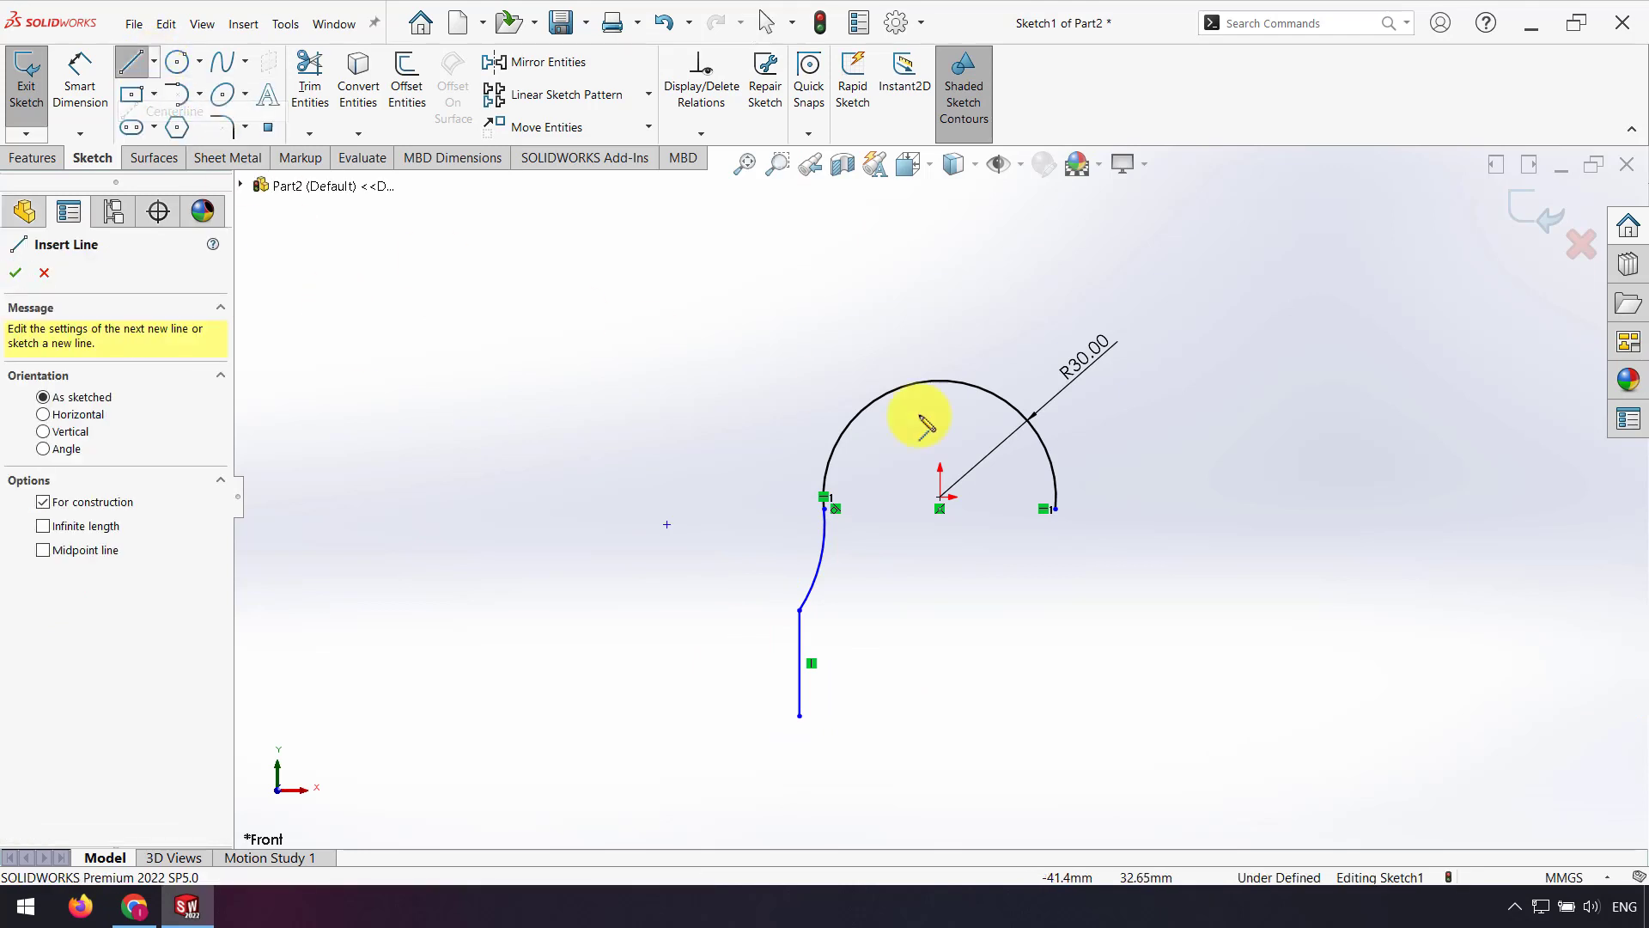
{"action": "left_click", "coordinate": [940, 498]}
{"action": "left_click", "coordinate": [940, 678]}
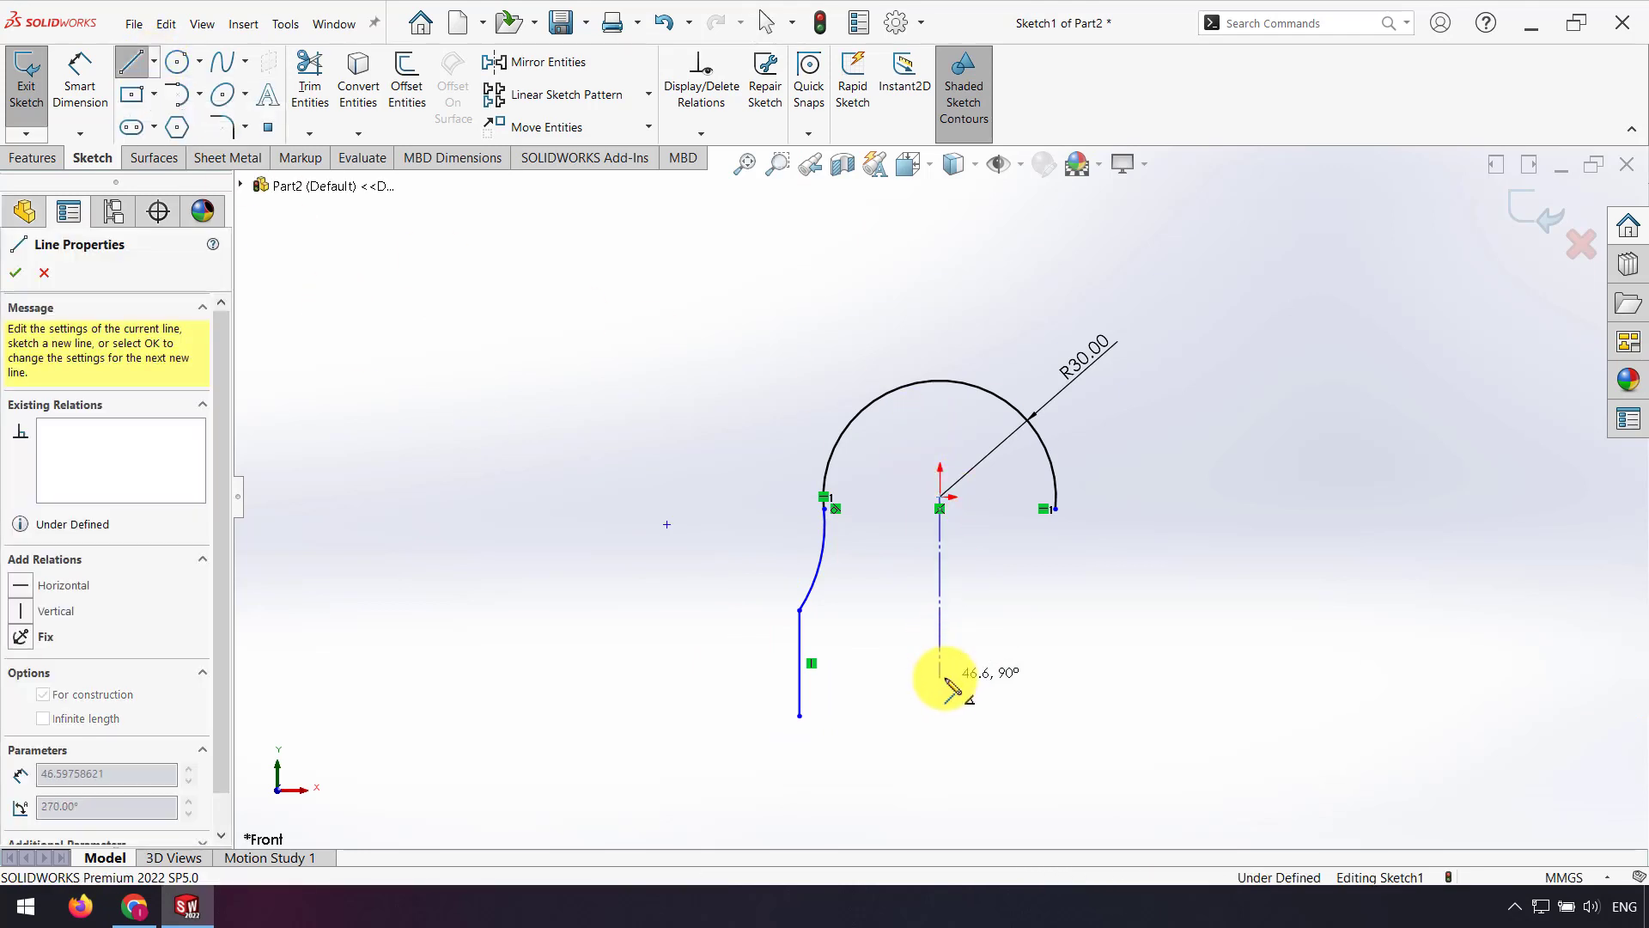
{"action": "key", "text": "Escape"}
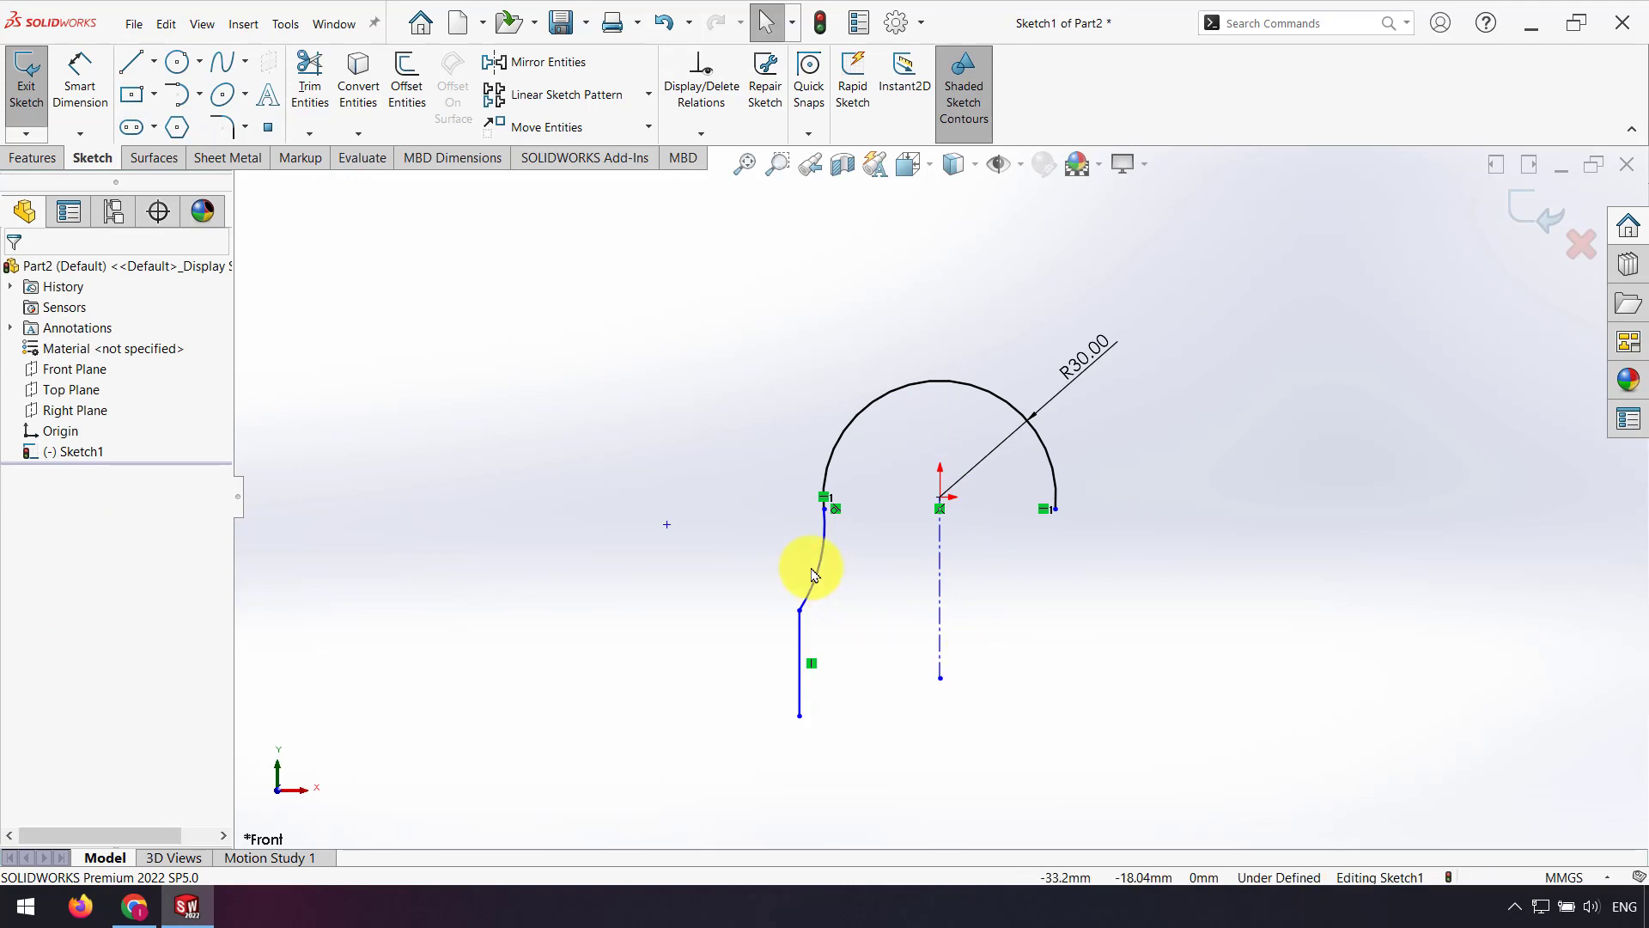
Add a tangent relation between the lower-left arc and the vertical line.
{"action": "left_click", "coordinate": [812, 596]}
{"action": "left_click", "coordinate": [802, 648], "text": "ctrl"}
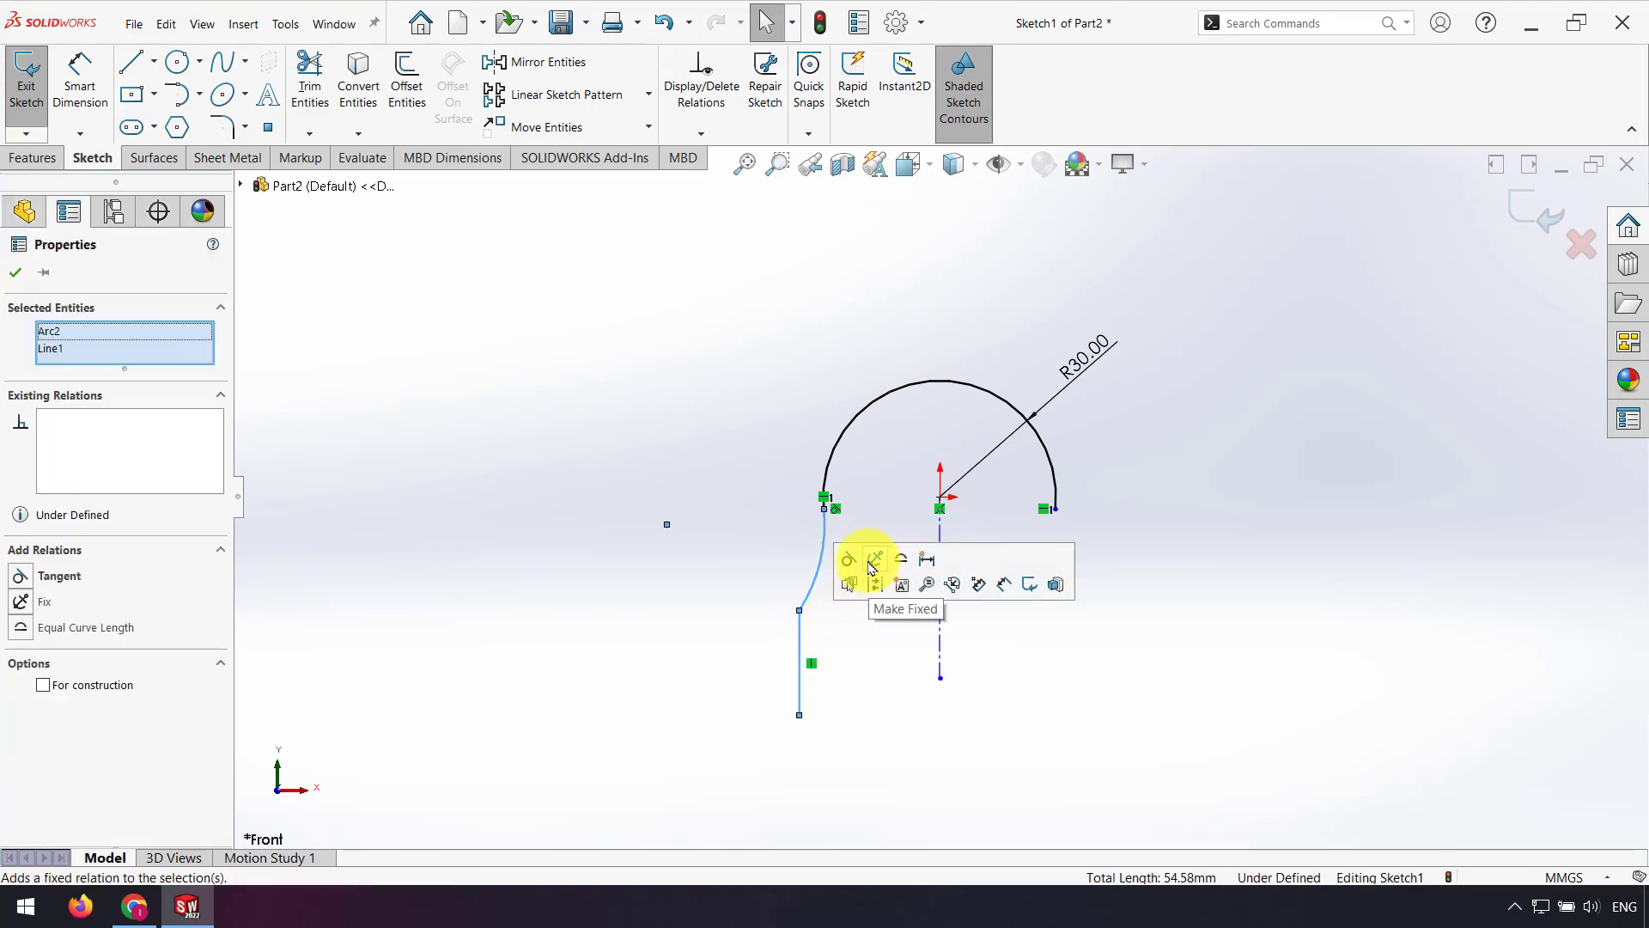
{"action": "left_click", "coordinate": [849, 559]}
{"action": "left_click", "coordinate": [861, 675]}
Move the joint between the lower-left arc and the vertical line down and inward to form a narrowing neck.
{"action": "scroll", "coordinate": [840, 544], "scroll_direction": "down", "scroll_amount": 3}
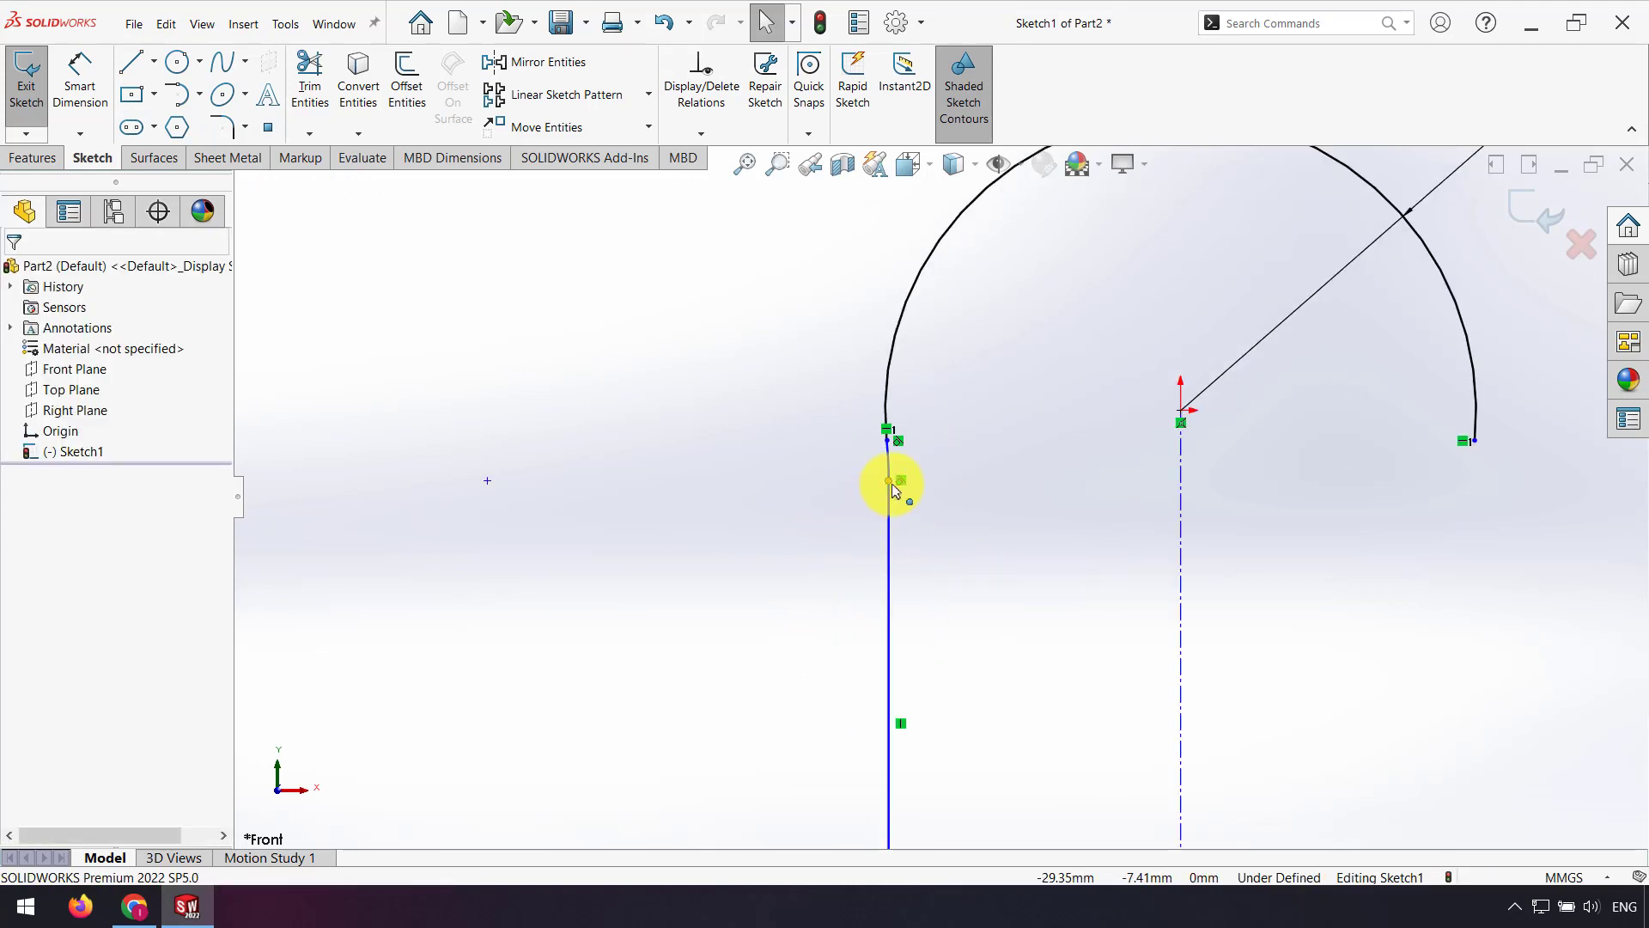
{"action": "mouse_move", "coordinate": [893, 490]}
{"action": "left_mouse_down"}
{"action": "mouse_move", "coordinate": [1002, 553]}
{"action": "mouse_move", "coordinate": [843, 707]}
{"action": "mouse_move", "coordinate": [965, 603]}
{"action": "mouse_move", "coordinate": [984, 724]}
{"action": "left_mouse_up"}
{"action": "left_click", "coordinate": [1323, 734]}
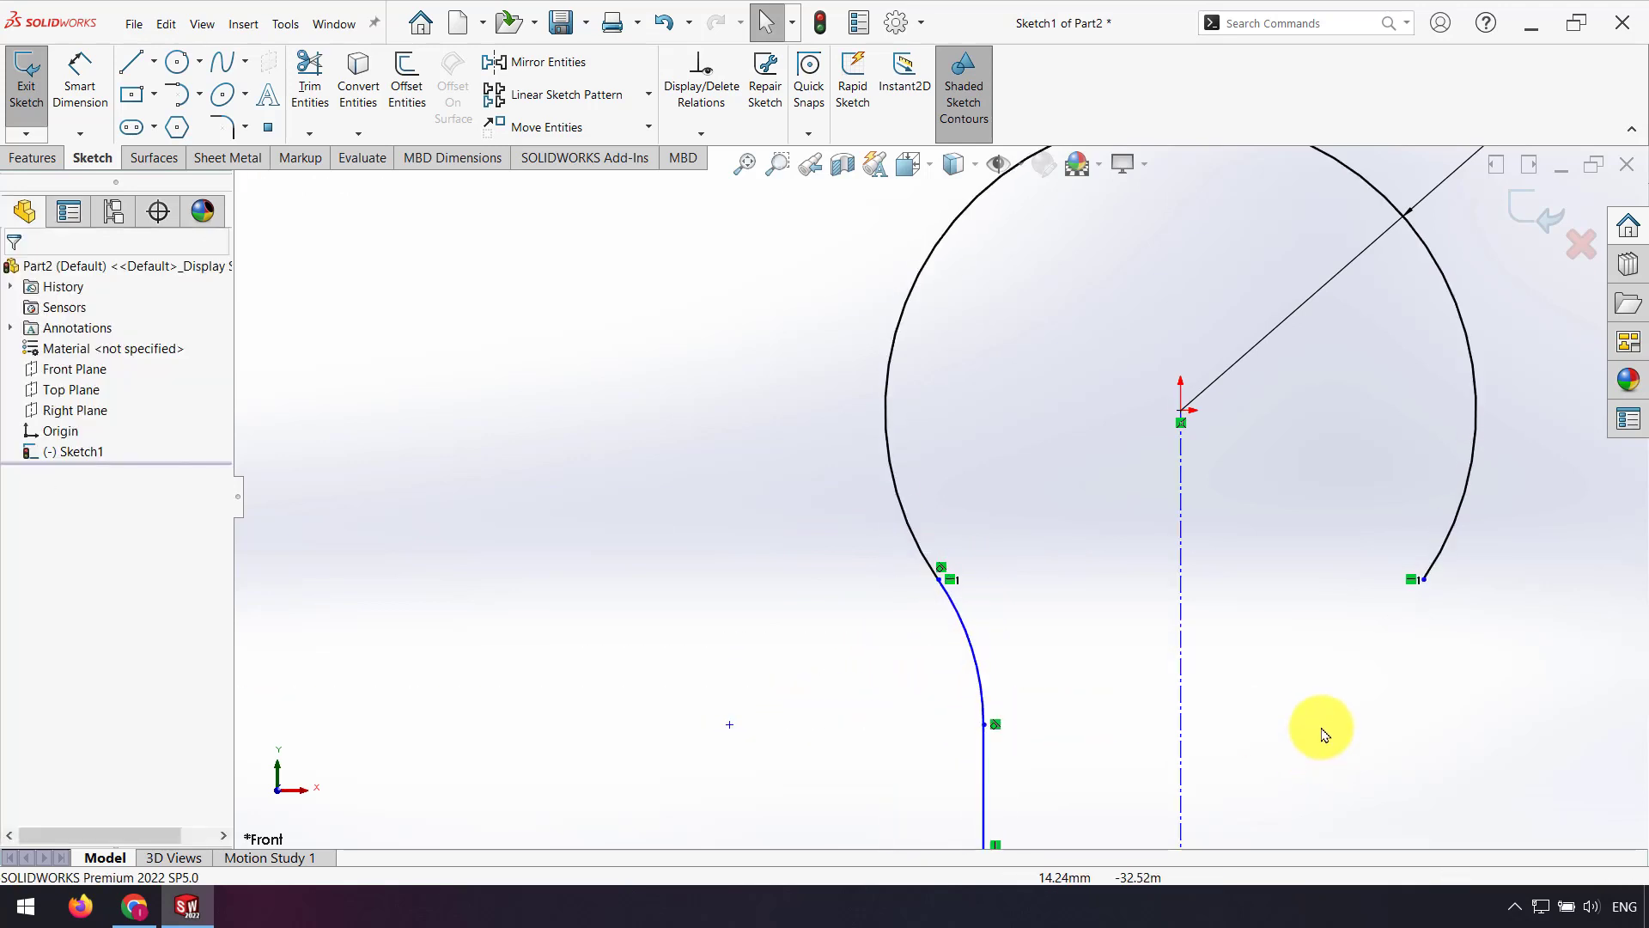
Mirror the left vertical line and neck arc about the vertical centerline.
{"action": "scroll", "coordinate": [1024, 710], "scroll_direction": "up", "scroll_amount": 5}
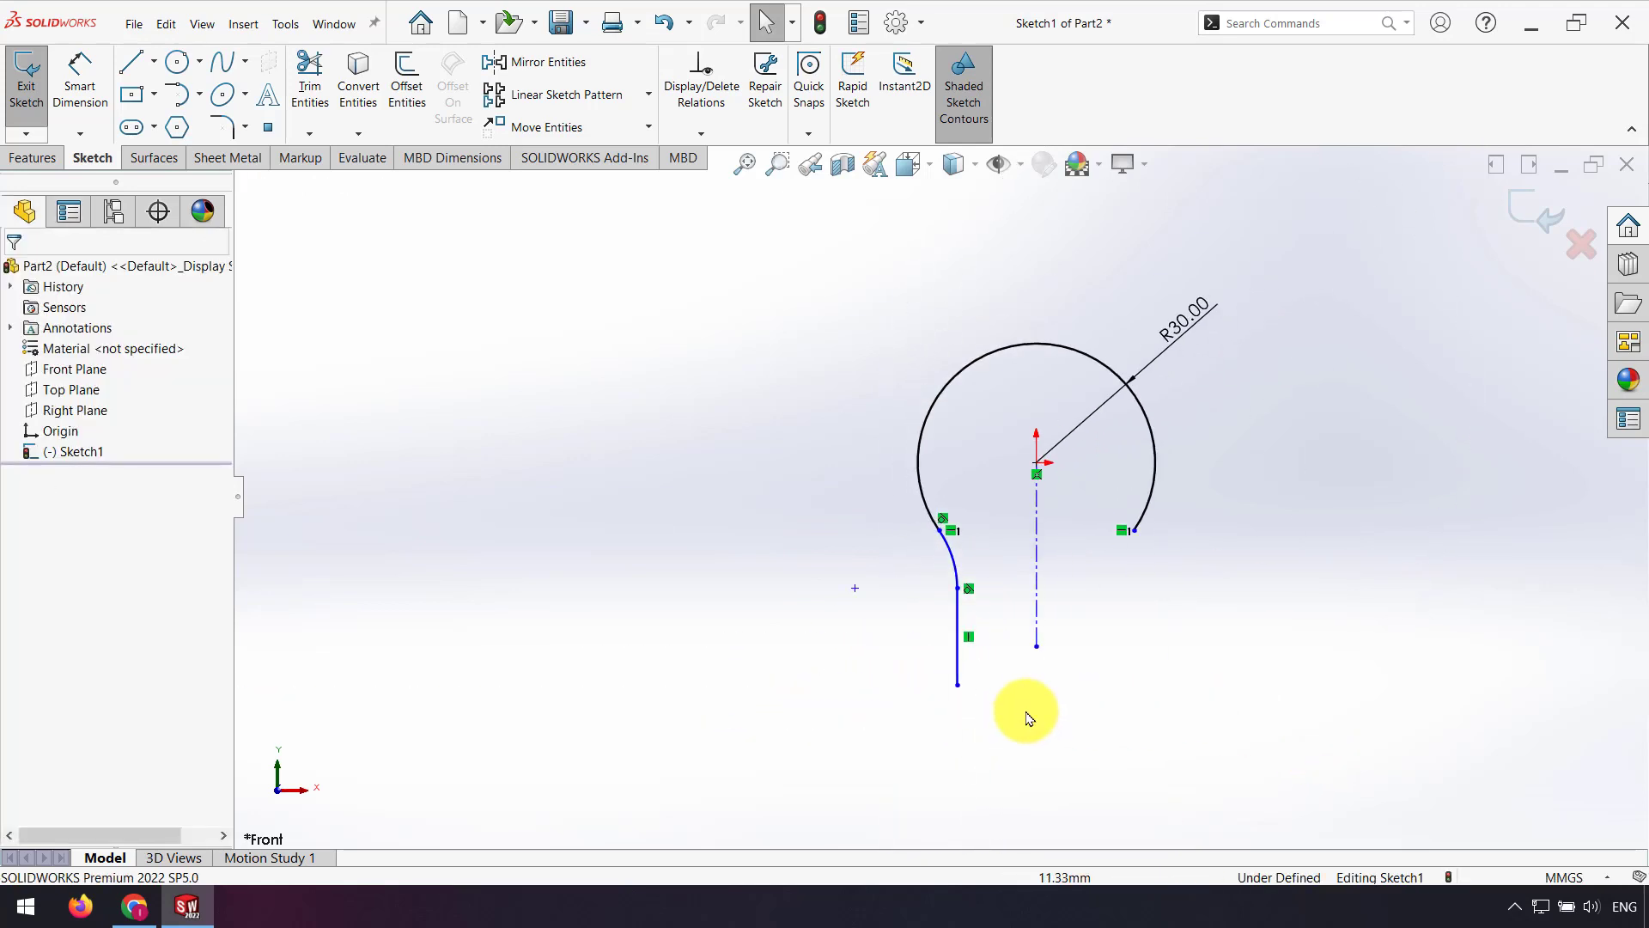
{"action": "left_click", "coordinate": [537, 62]}
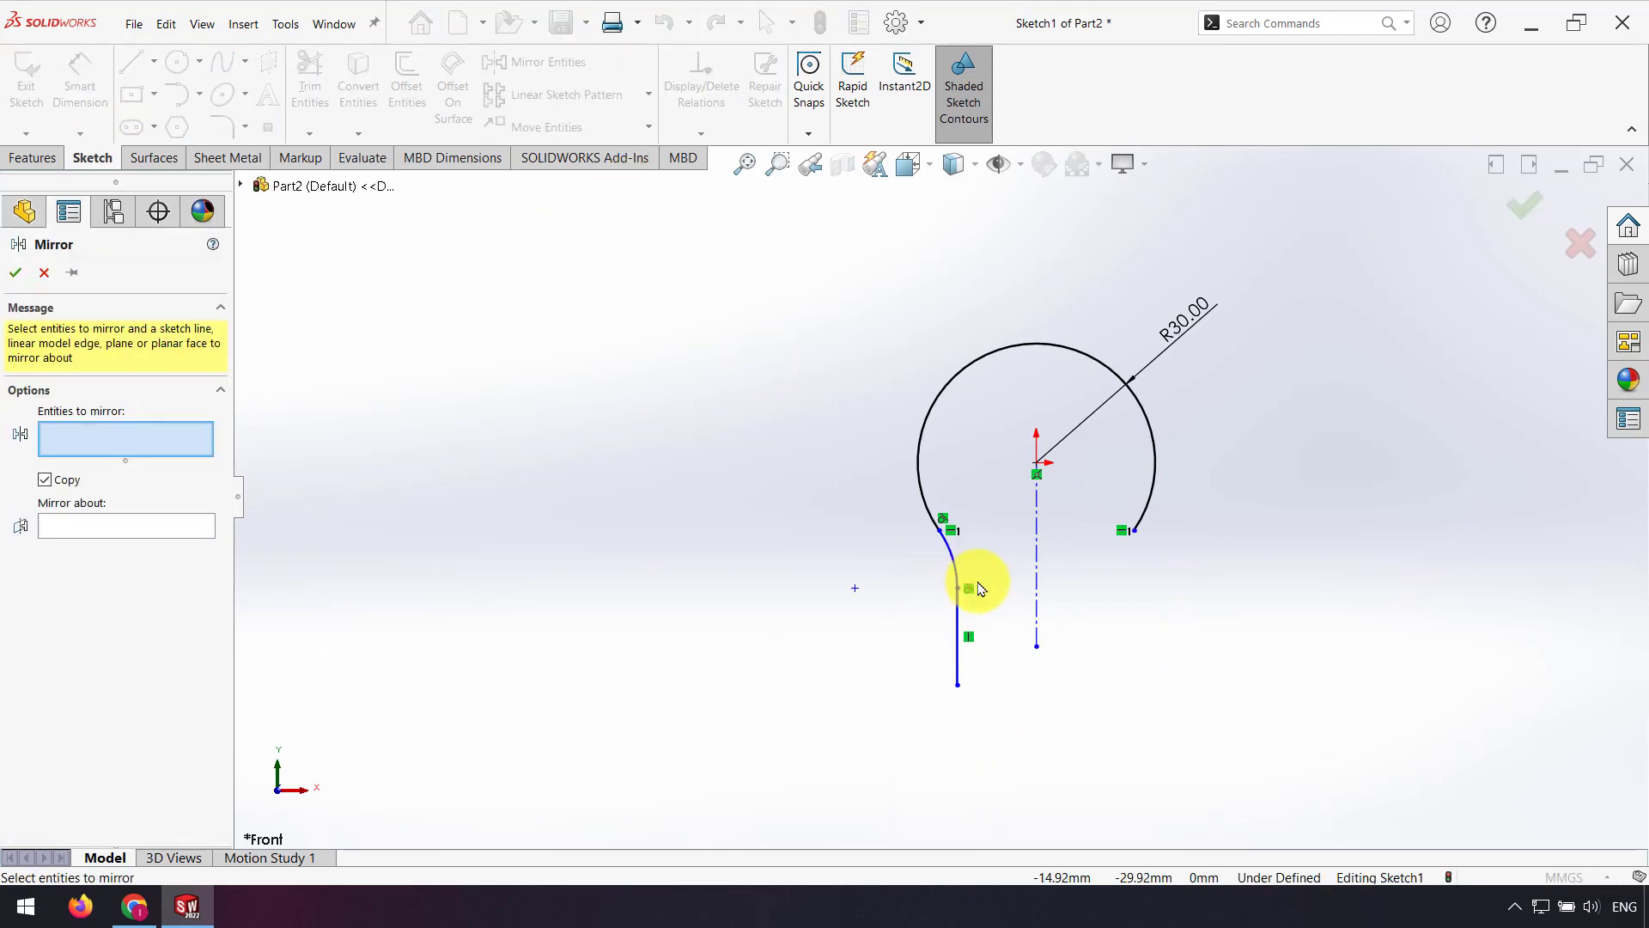
{"action": "left_click", "coordinate": [959, 640]}
{"action": "left_click", "coordinate": [948, 548]}
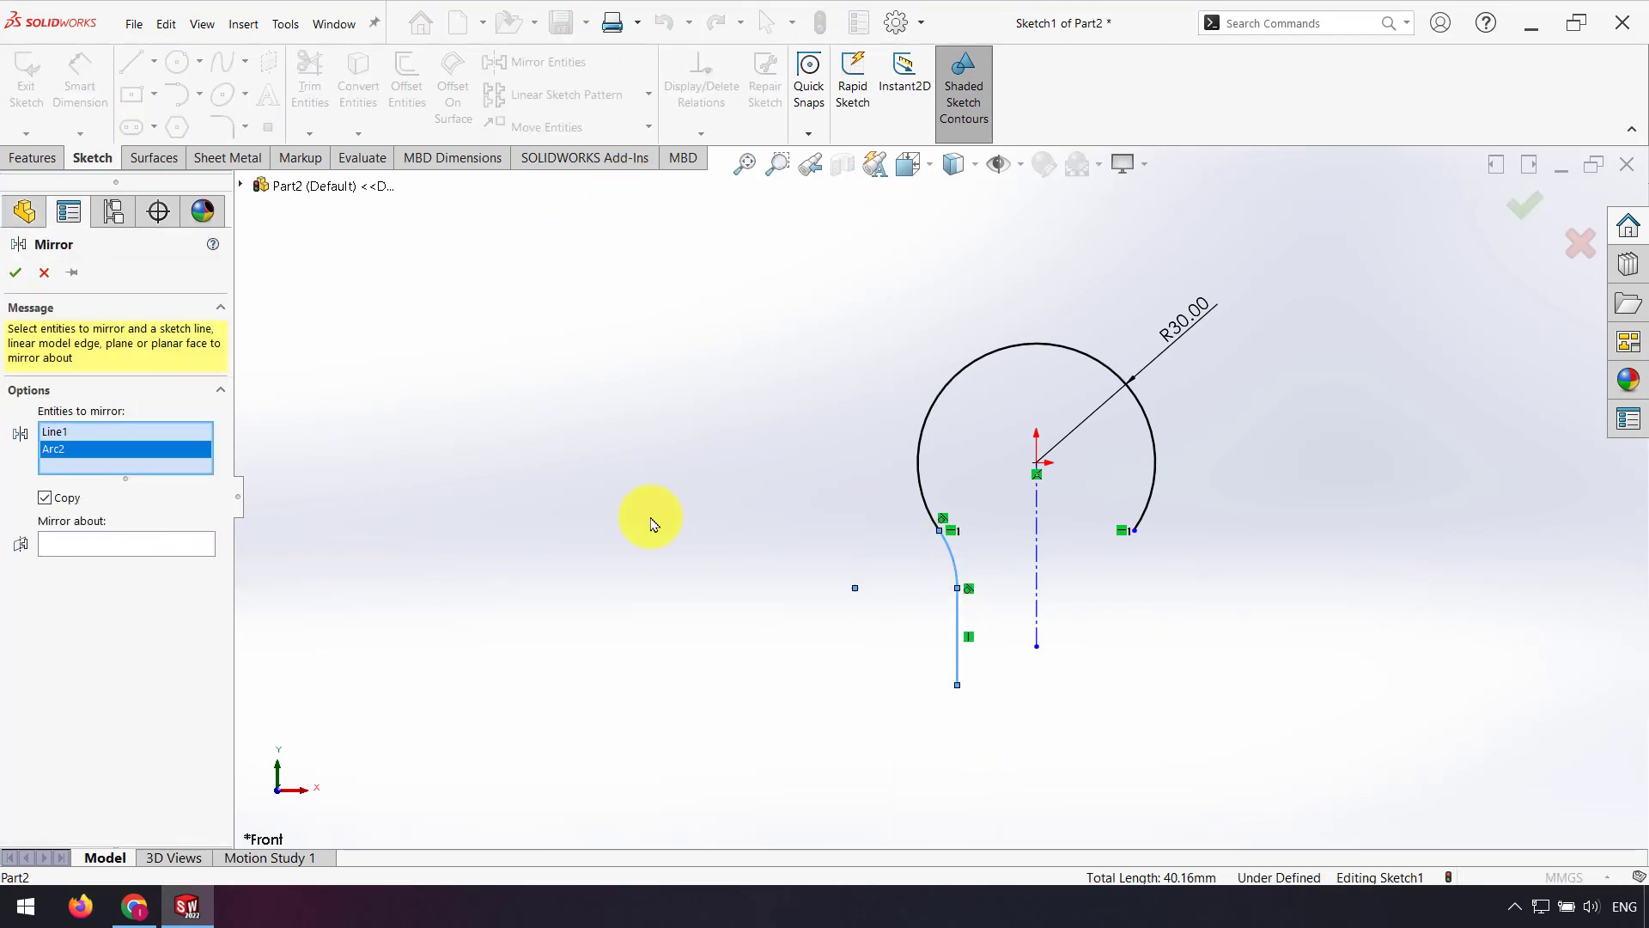
{"action": "left_click", "coordinate": [125, 548]}
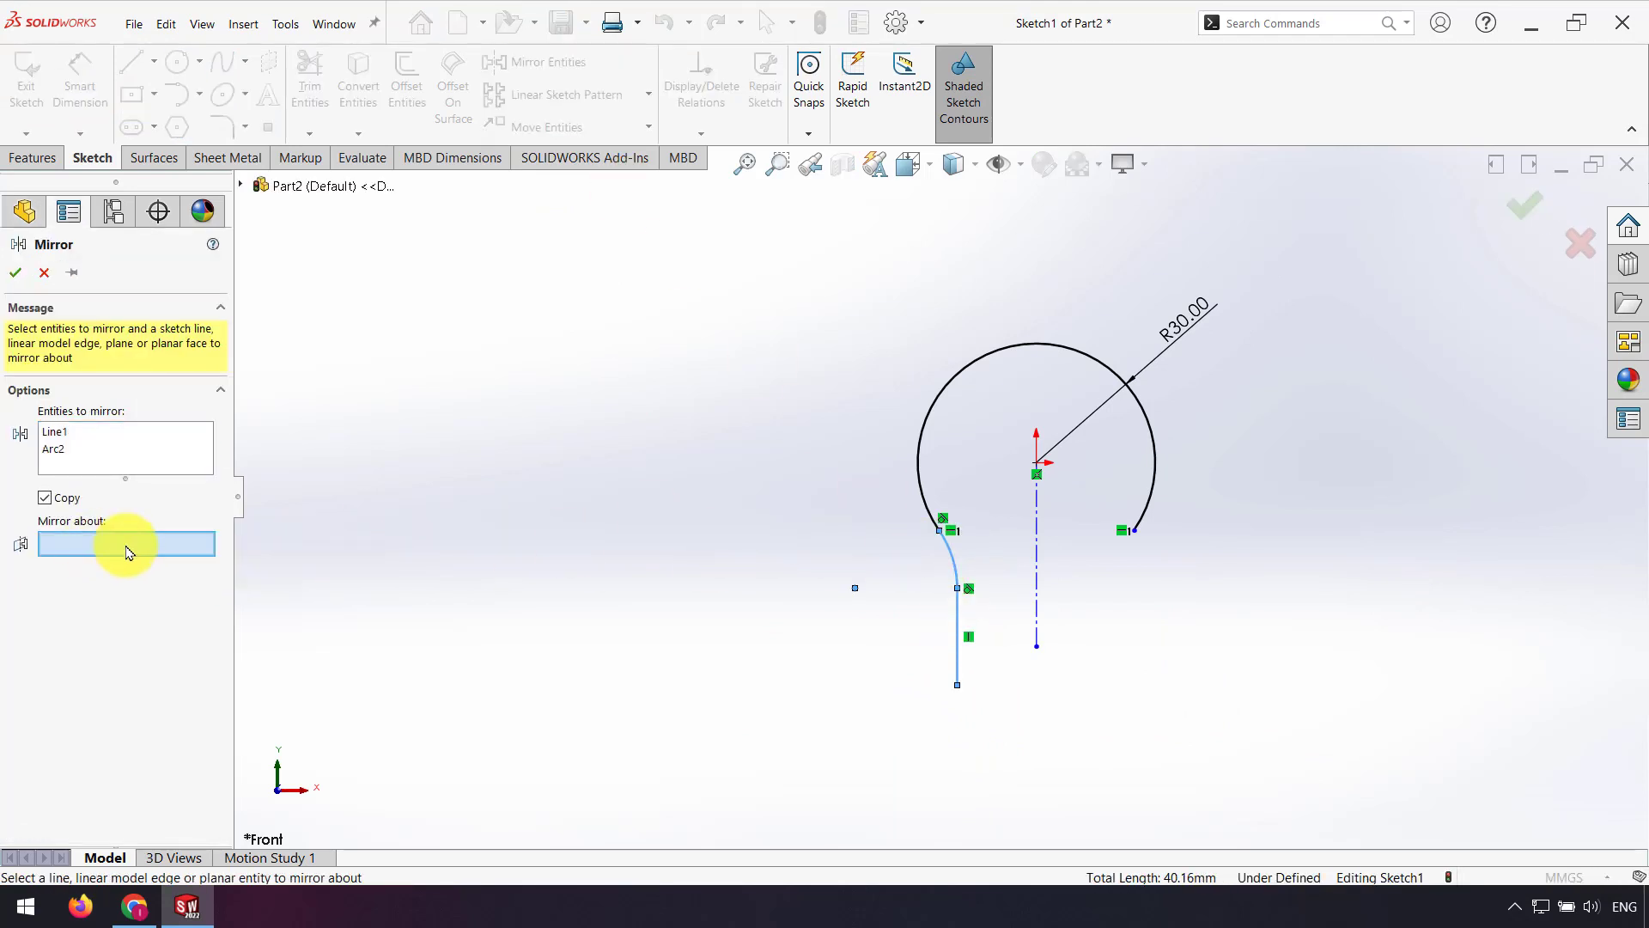
{"action": "left_click", "coordinate": [1039, 537]}
{"action": "left_click", "coordinate": [1516, 215]}
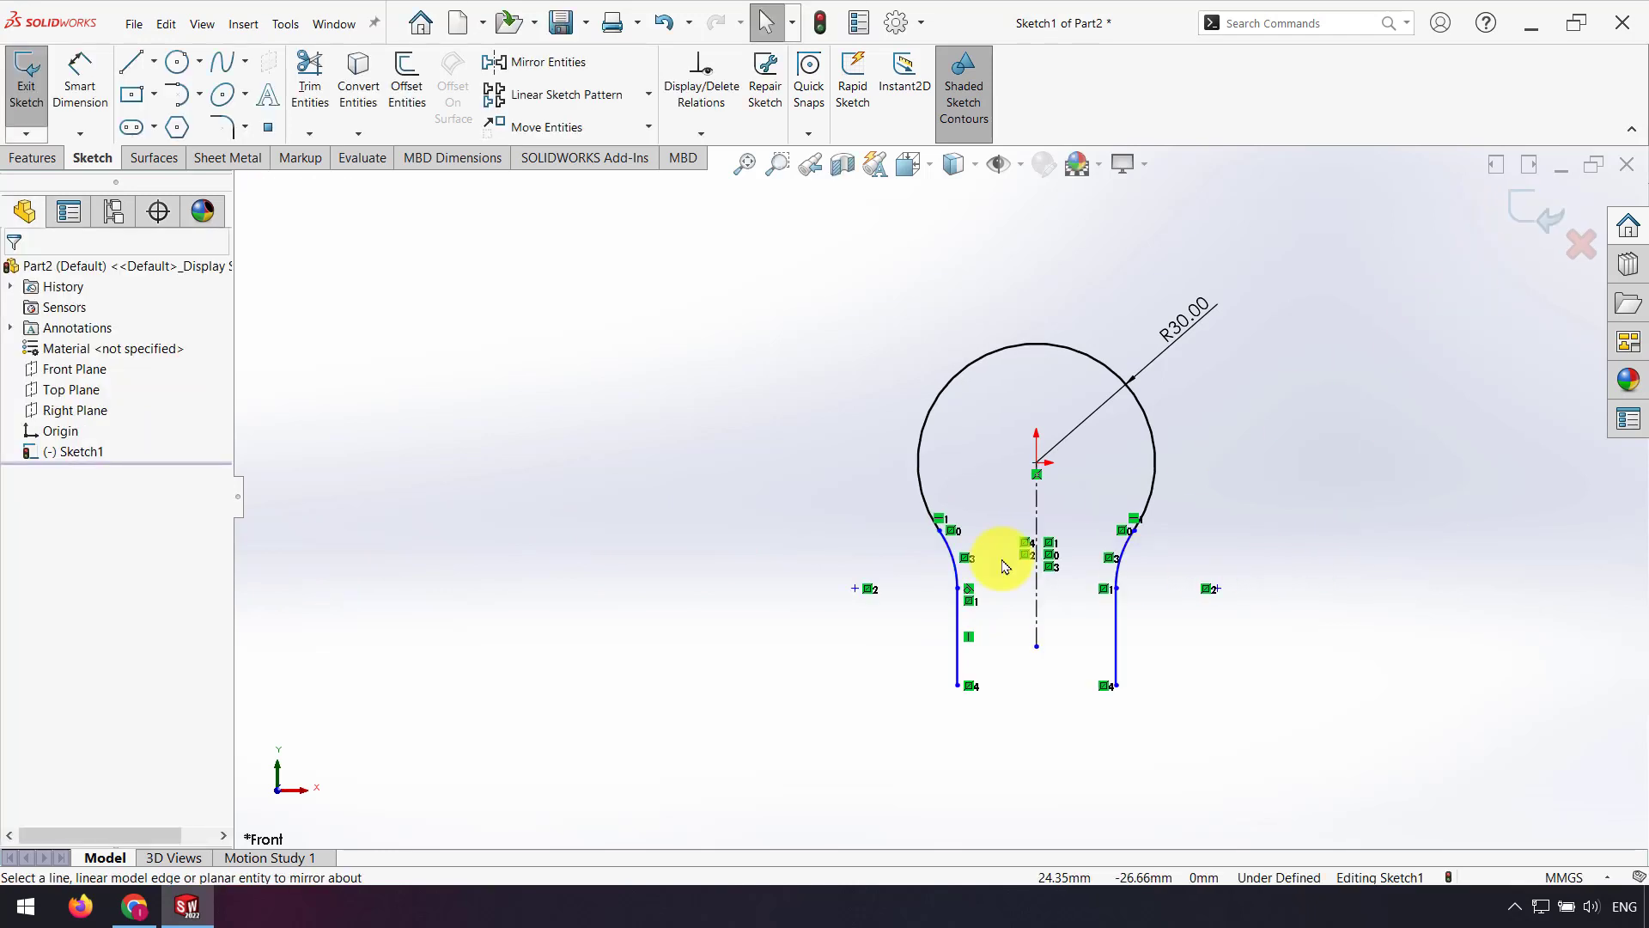
Dimension the distance between the two vertical lines as 30 mm.
{"action": "left_click", "coordinate": [86, 94]}
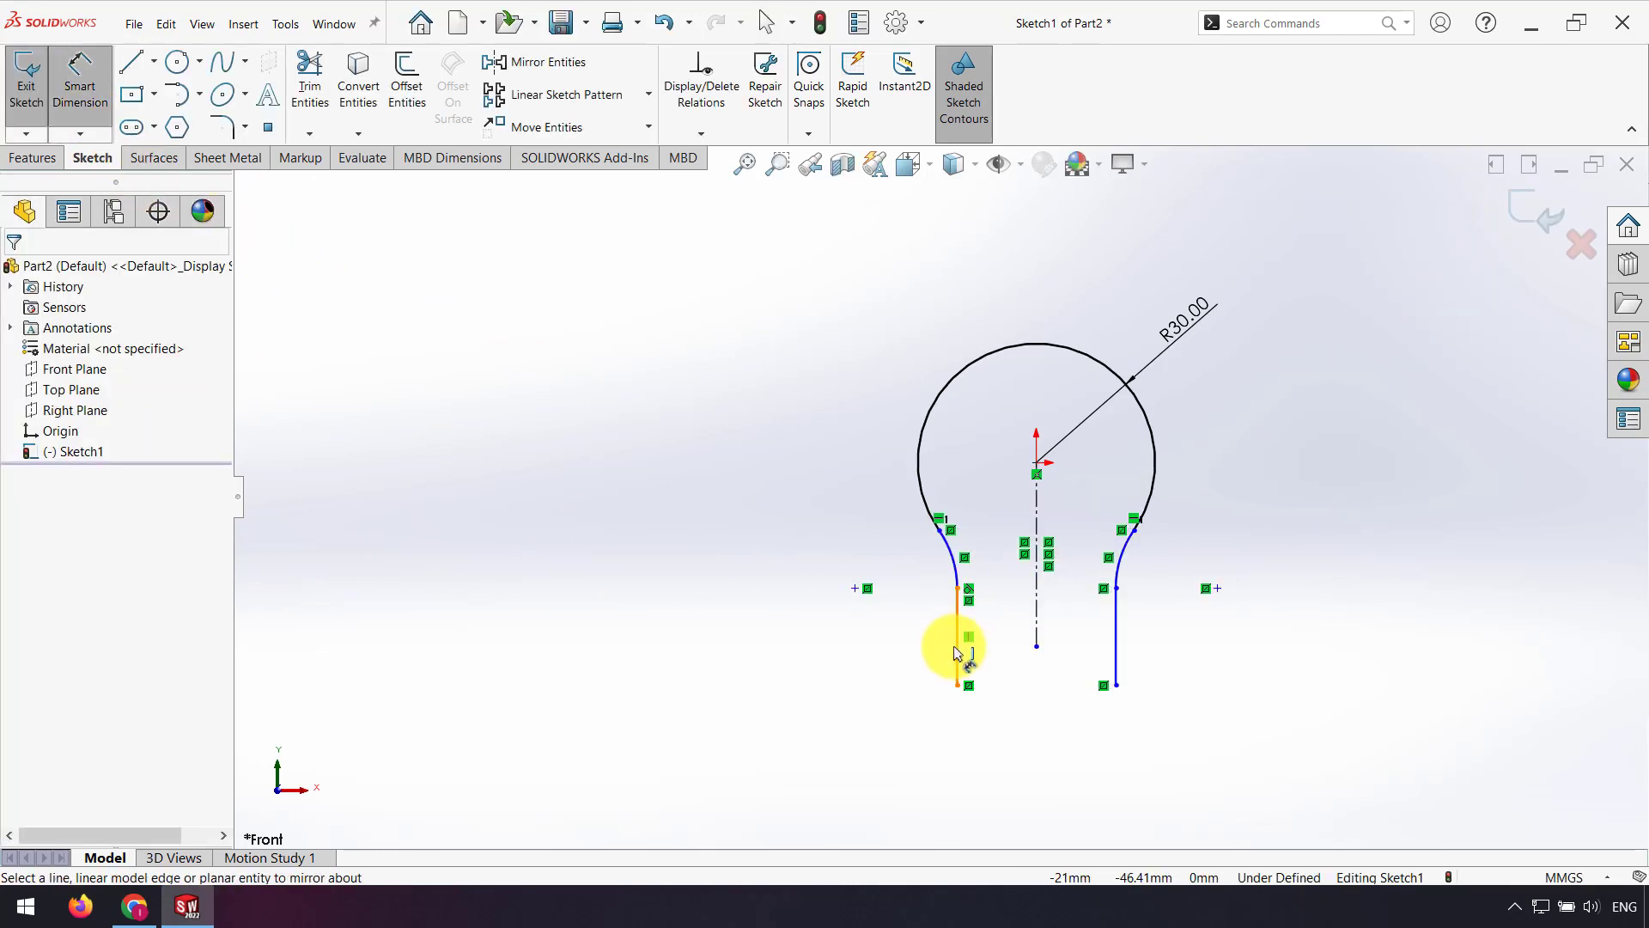
{"action": "left_click", "coordinate": [957, 653]}
{"action": "left_click", "coordinate": [1115, 657]}
{"action": "left_click", "coordinate": [1053, 726]}
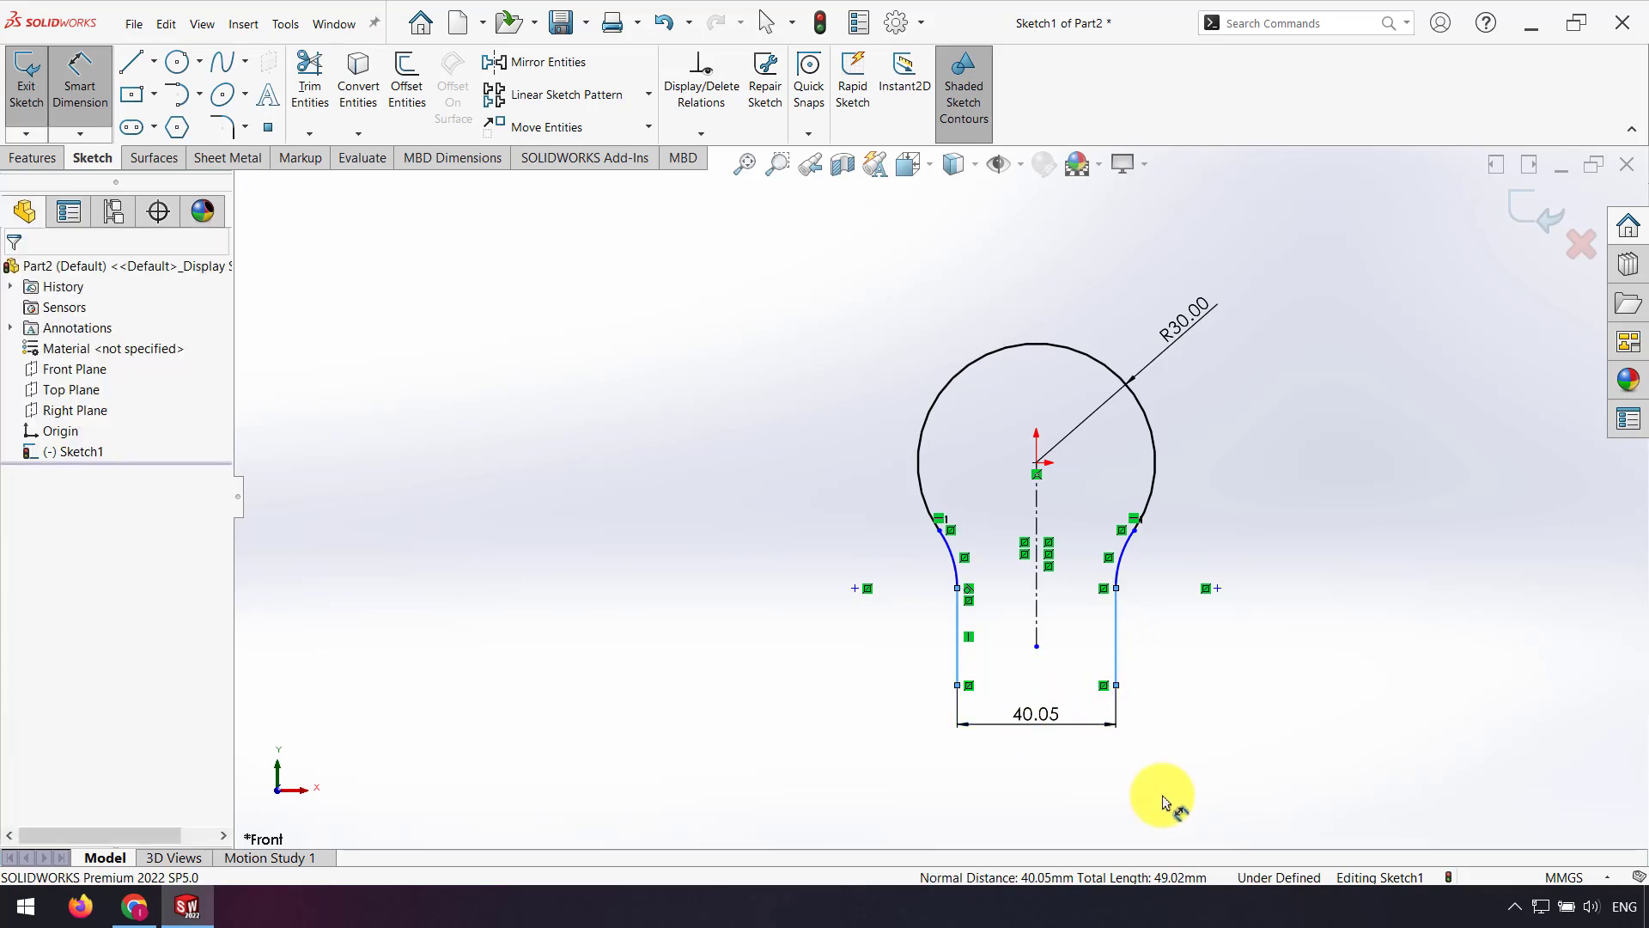
{"action": "type", "text": "30"}
{"action": "key", "text": "Return"}
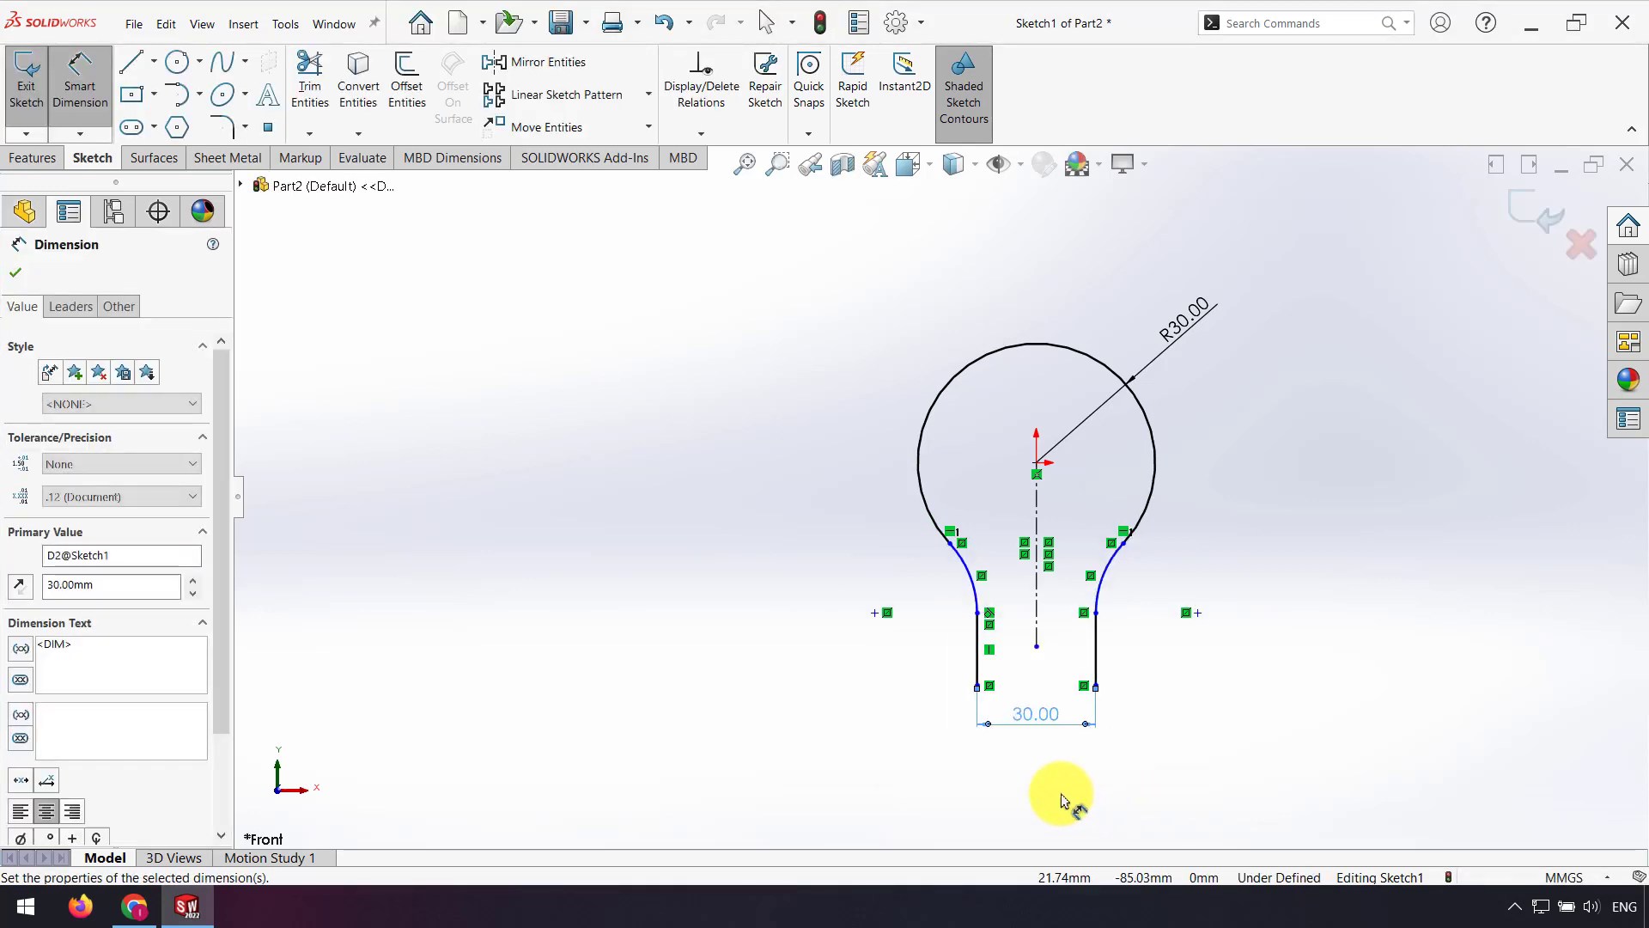
Dimension the right neck arc with a 30 mm radius and exit the sketch.
{"action": "left_click", "coordinate": [1108, 577]}
{"action": "left_click", "coordinate": [1161, 610]}
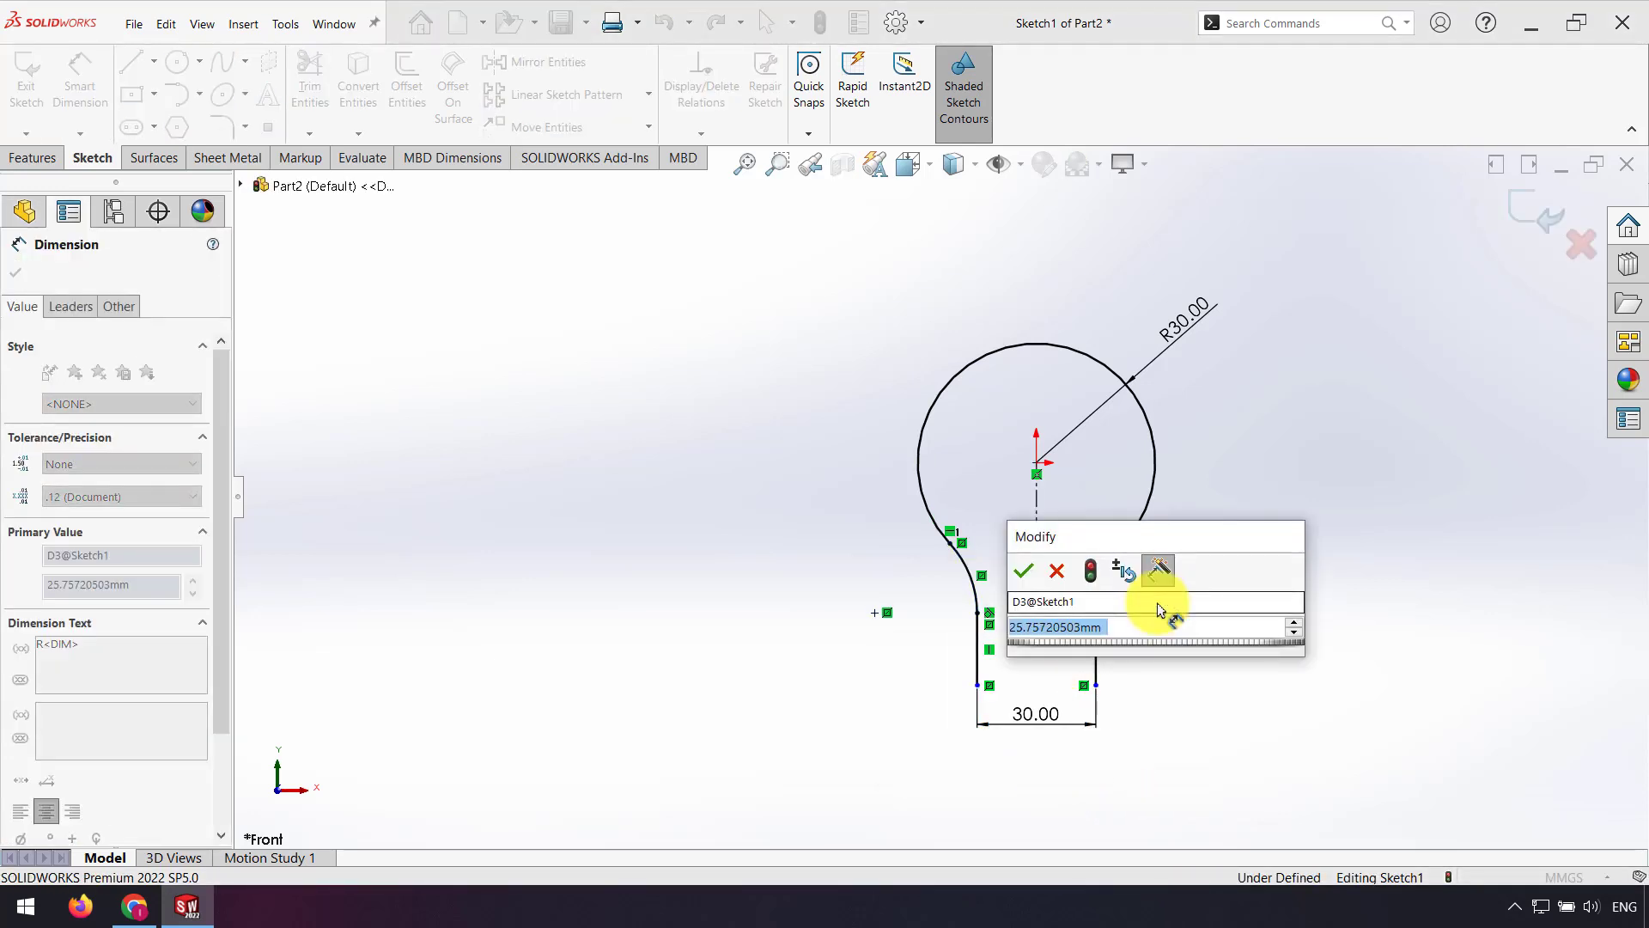
{"action": "type", "text": "30"}
{"action": "key", "text": "Return"}
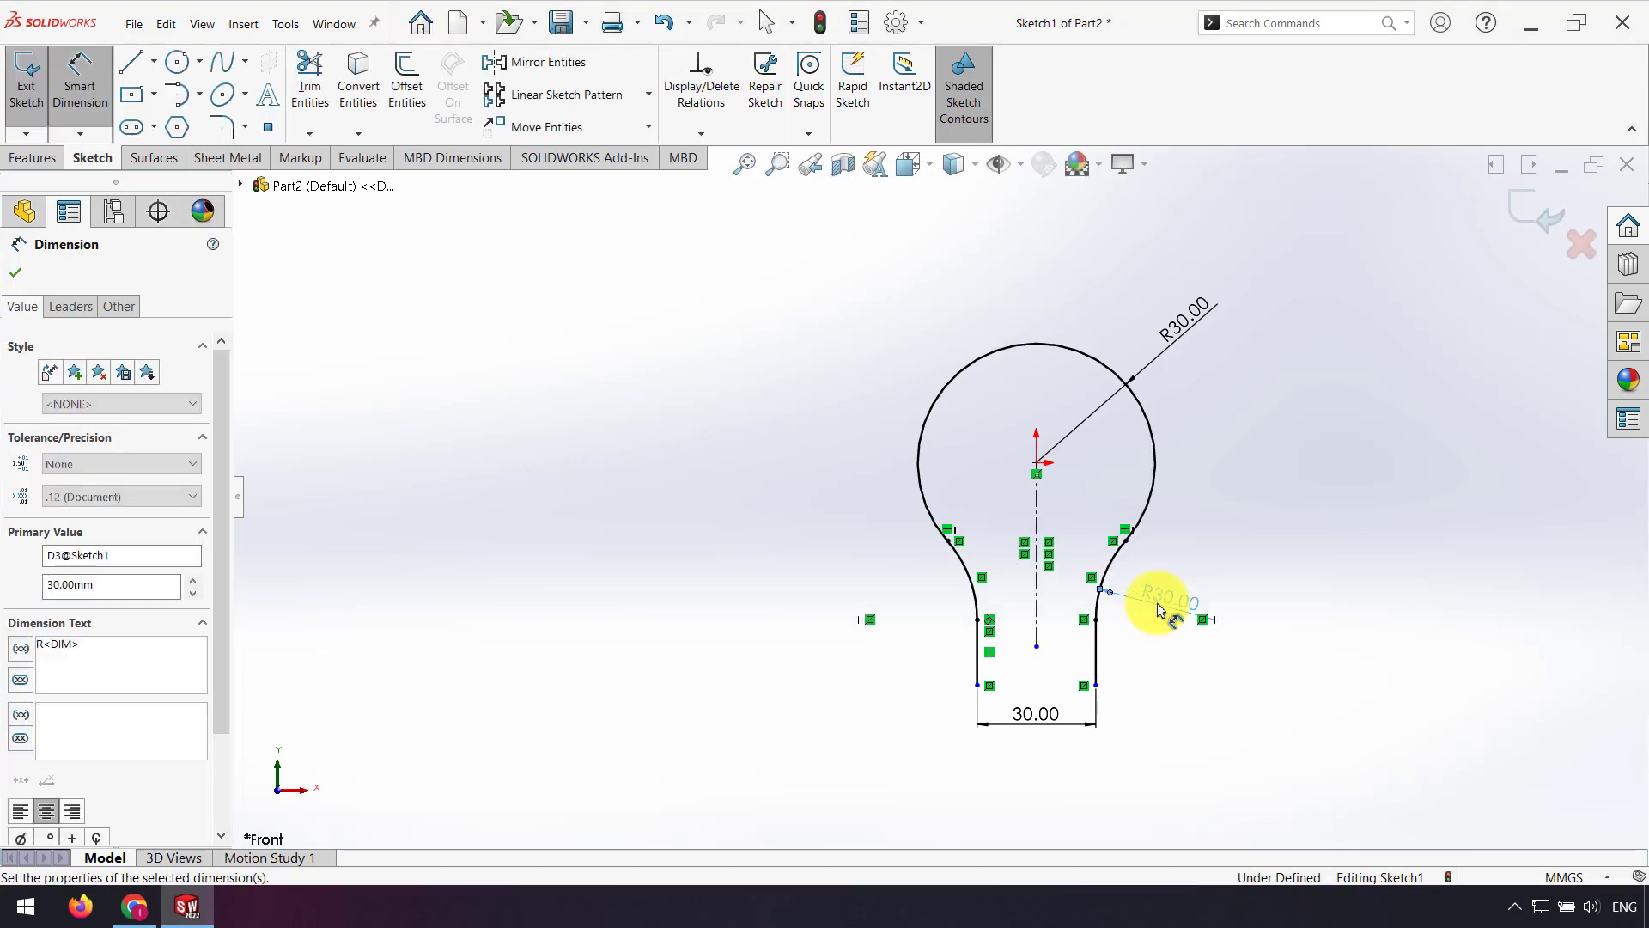
{"action": "left_click", "coordinate": [1306, 537]}
{"action": "left_click", "coordinate": [1525, 205]}
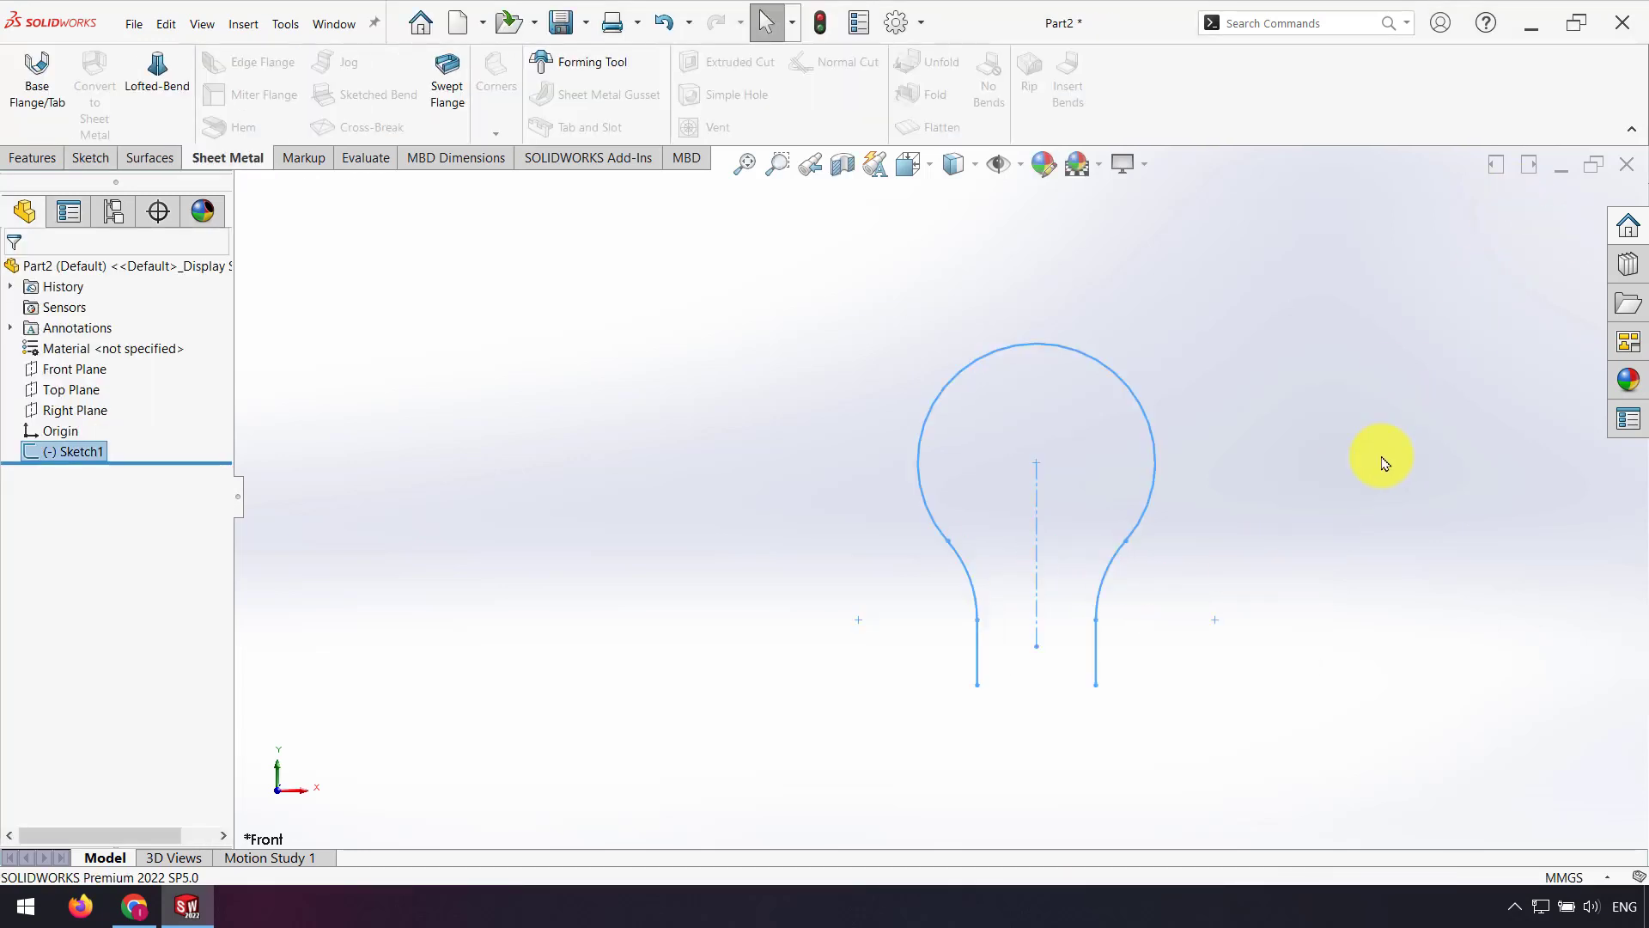
Reopen Sketch1, set the left vertical line's length to 30 mm, and exit the sketch.
{"action": "left_click", "coordinate": [75, 455]}
{"action": "left_click", "coordinate": [110, 427]}
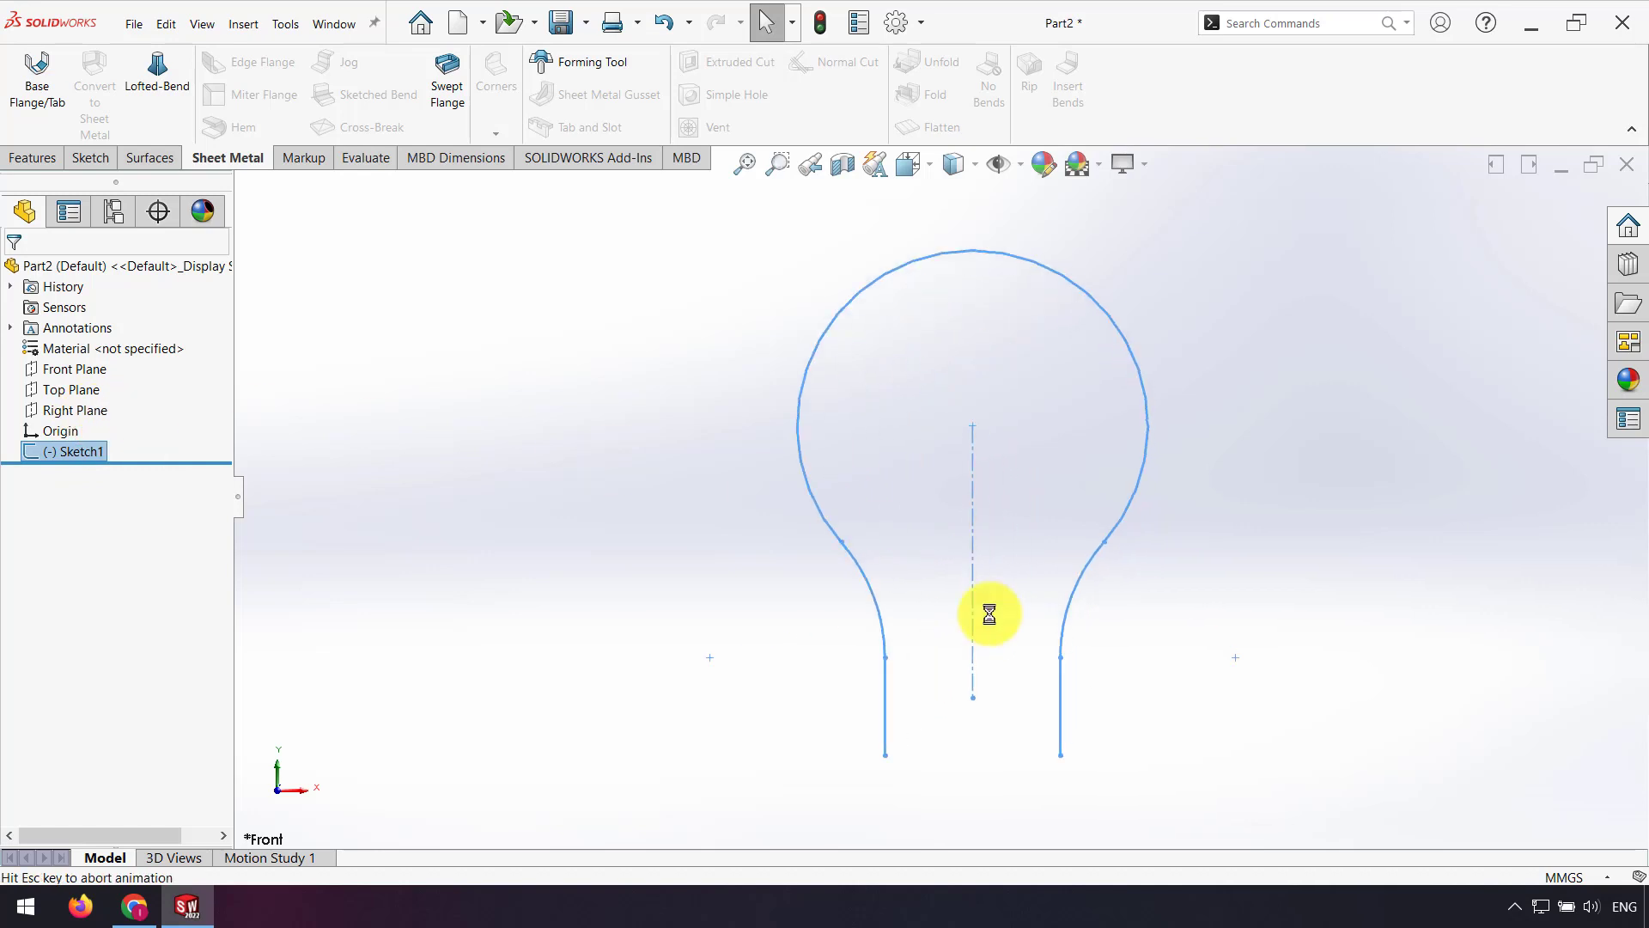
{"action": "scroll", "coordinate": [1068, 753], "scroll_direction": "down", "scroll_amount": 3}
{"action": "left_click", "coordinate": [80, 86]}
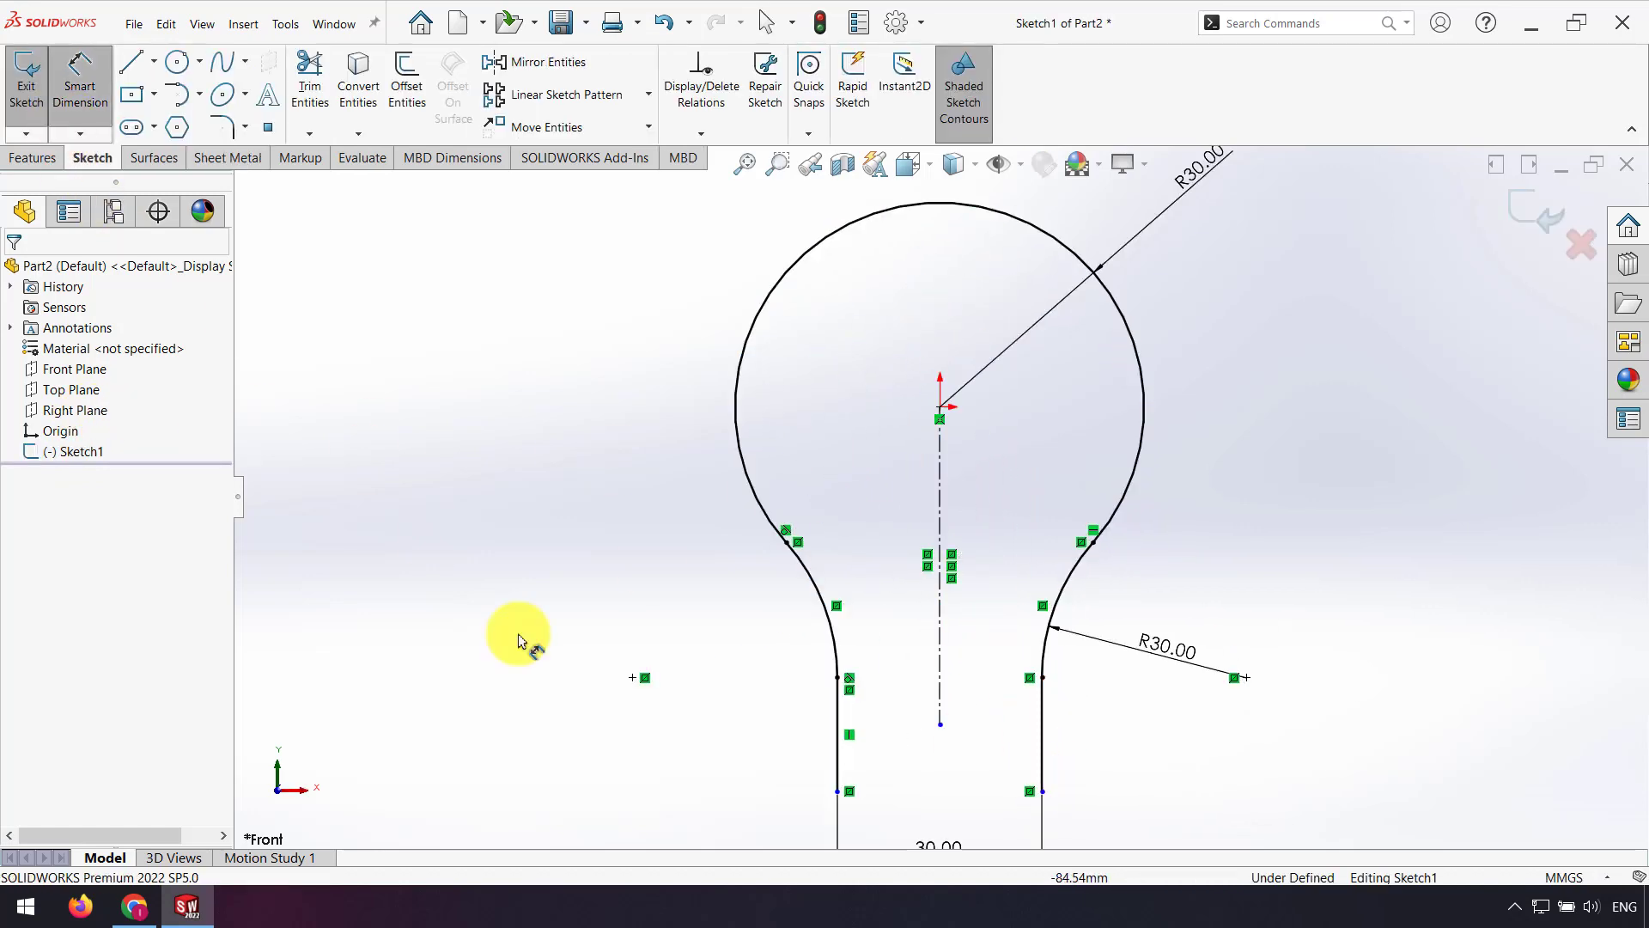
{"action": "left_click", "coordinate": [838, 743]}
{"action": "left_click", "coordinate": [795, 741]}
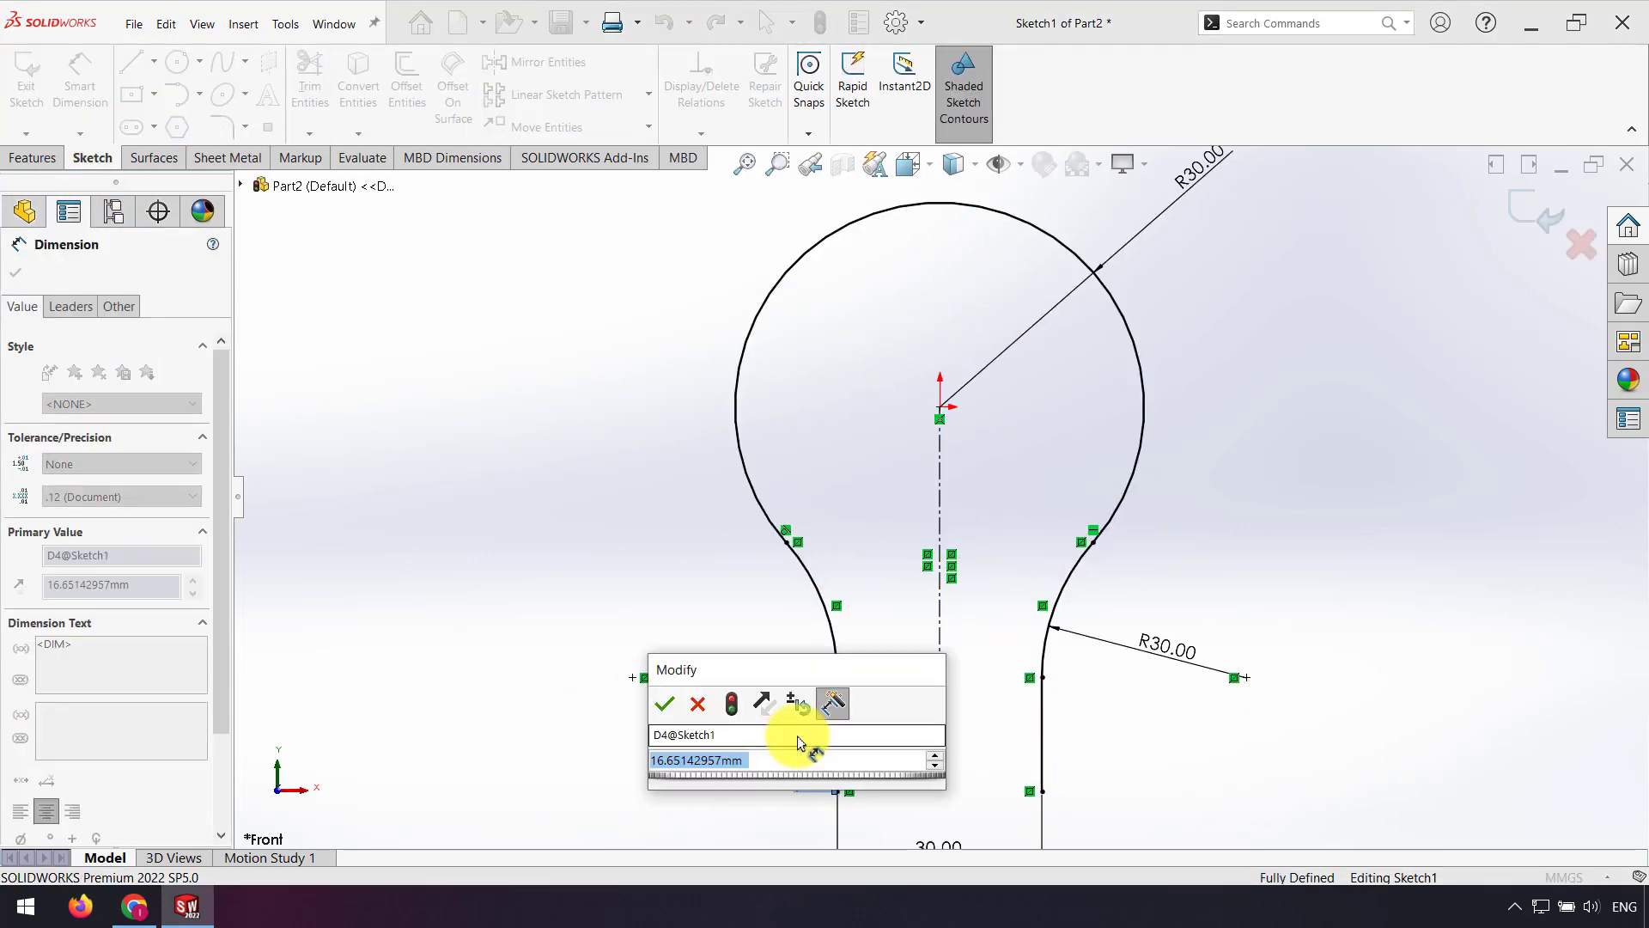
{"action": "type", "text": "30"}
{"action": "key", "text": "Return"}
{"action": "key", "text": "z"}
{"action": "key", "text": "z"}
{"action": "key", "text": "z"}
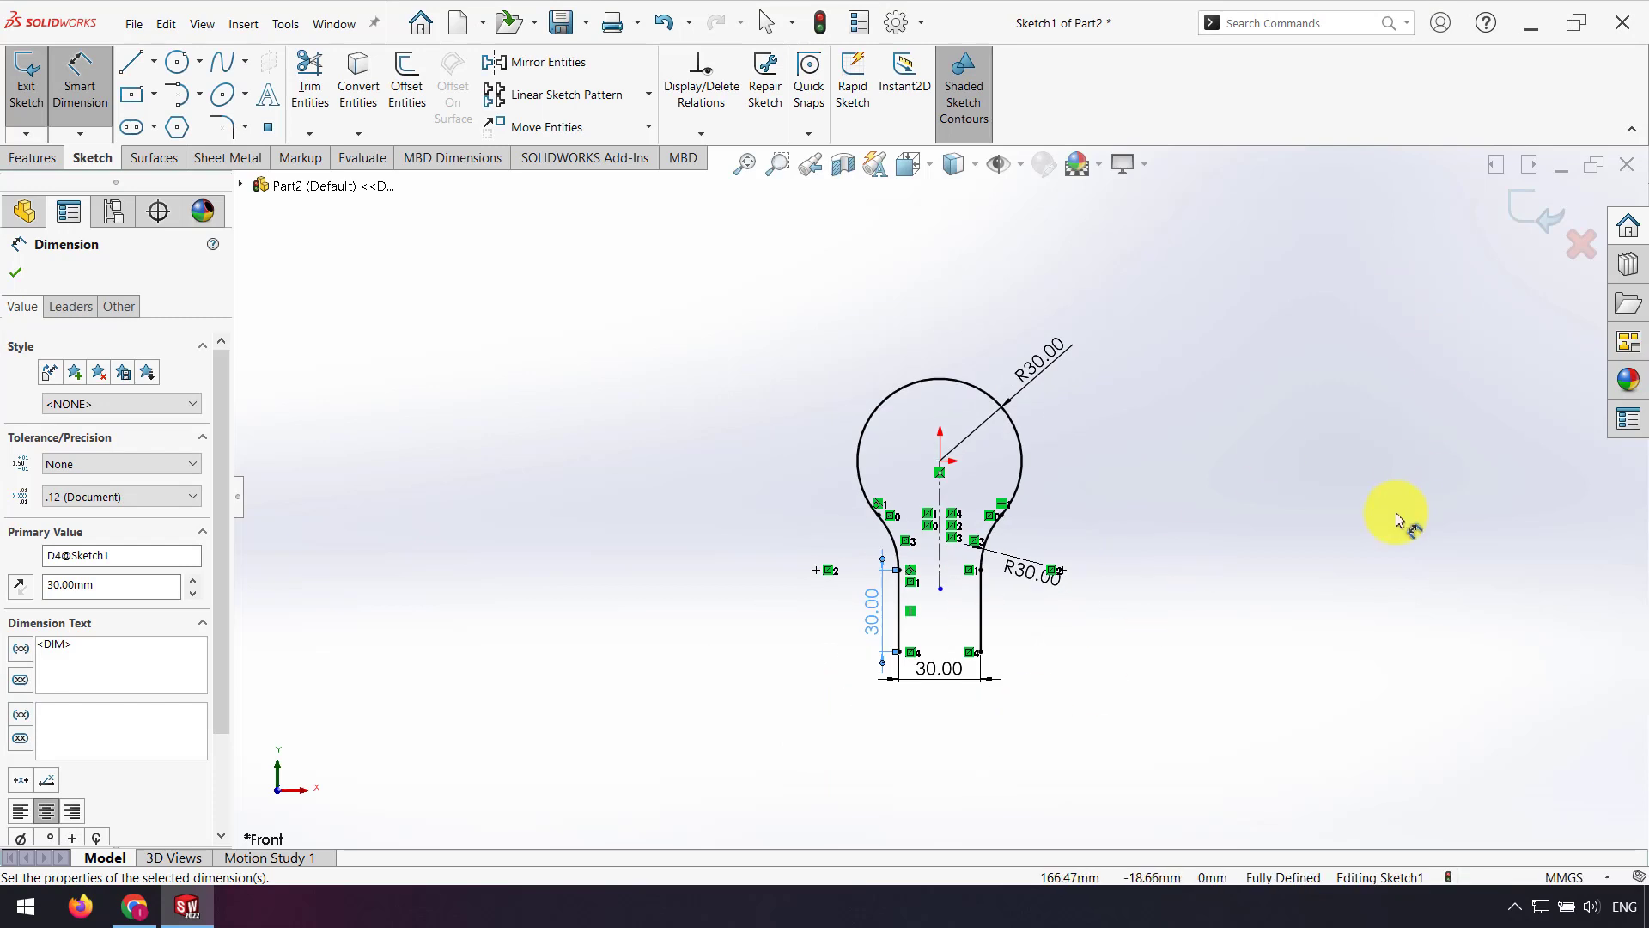
{"action": "key", "text": "Escape"}
{"action": "left_click", "coordinate": [1519, 212]}
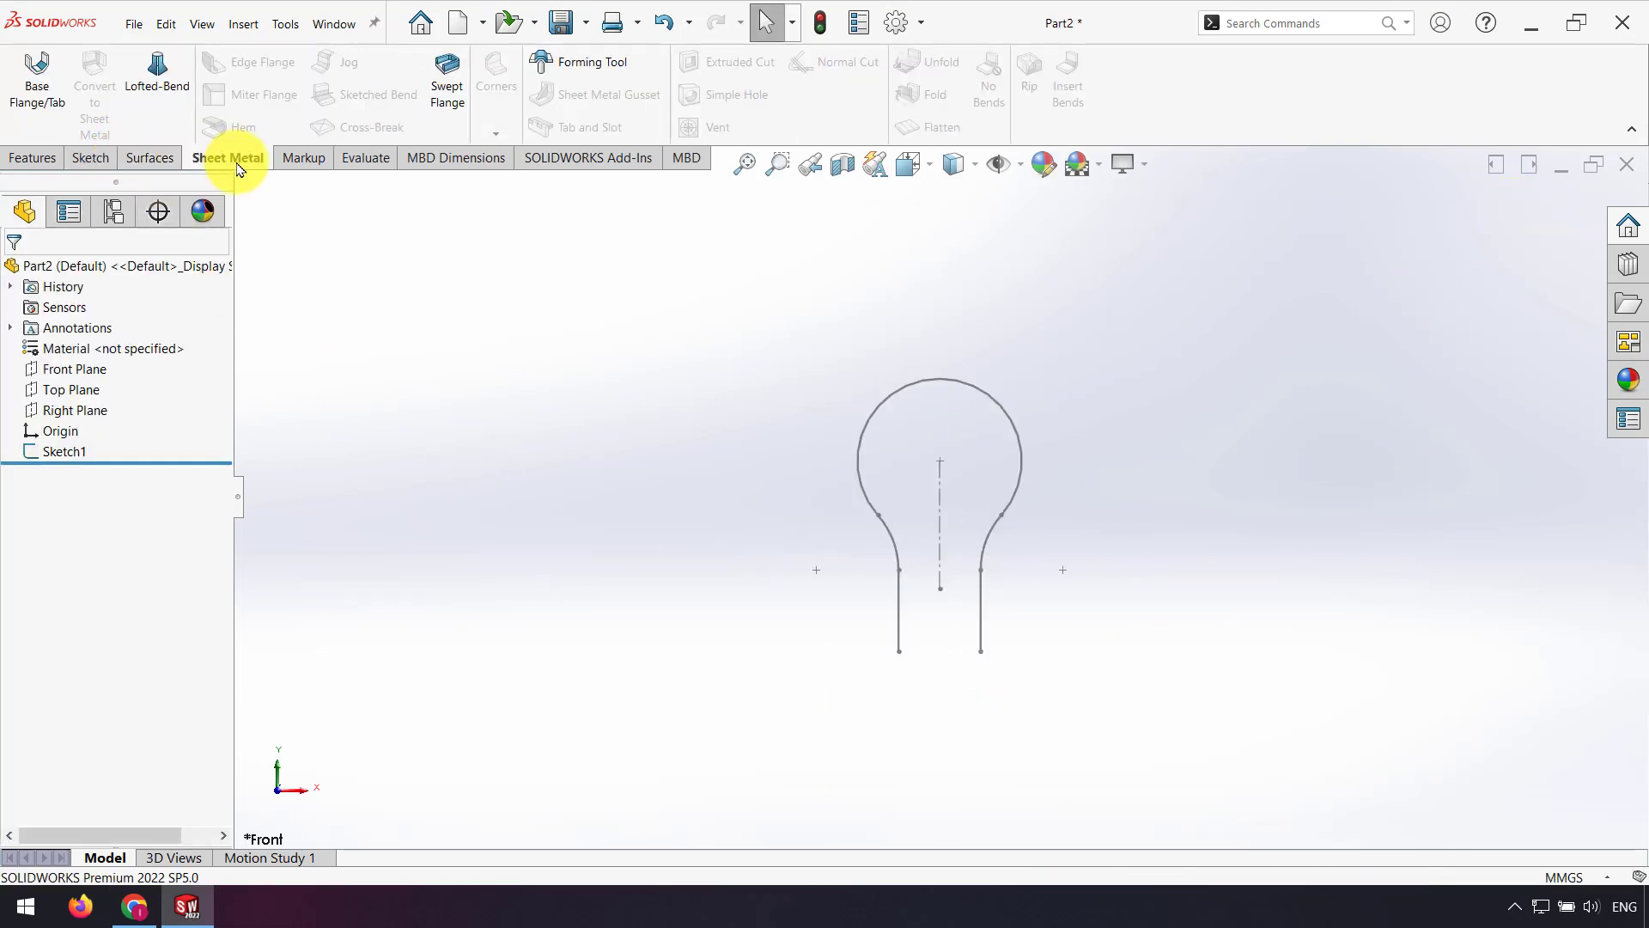
Create a sheet metal base flange from Sketch1 with a 40 mm Mid Plane depth, keeping the default sheet metal parameters.
{"action": "left_click", "coordinate": [37, 79]}
{"action": "left_click", "coordinate": [908, 391]}
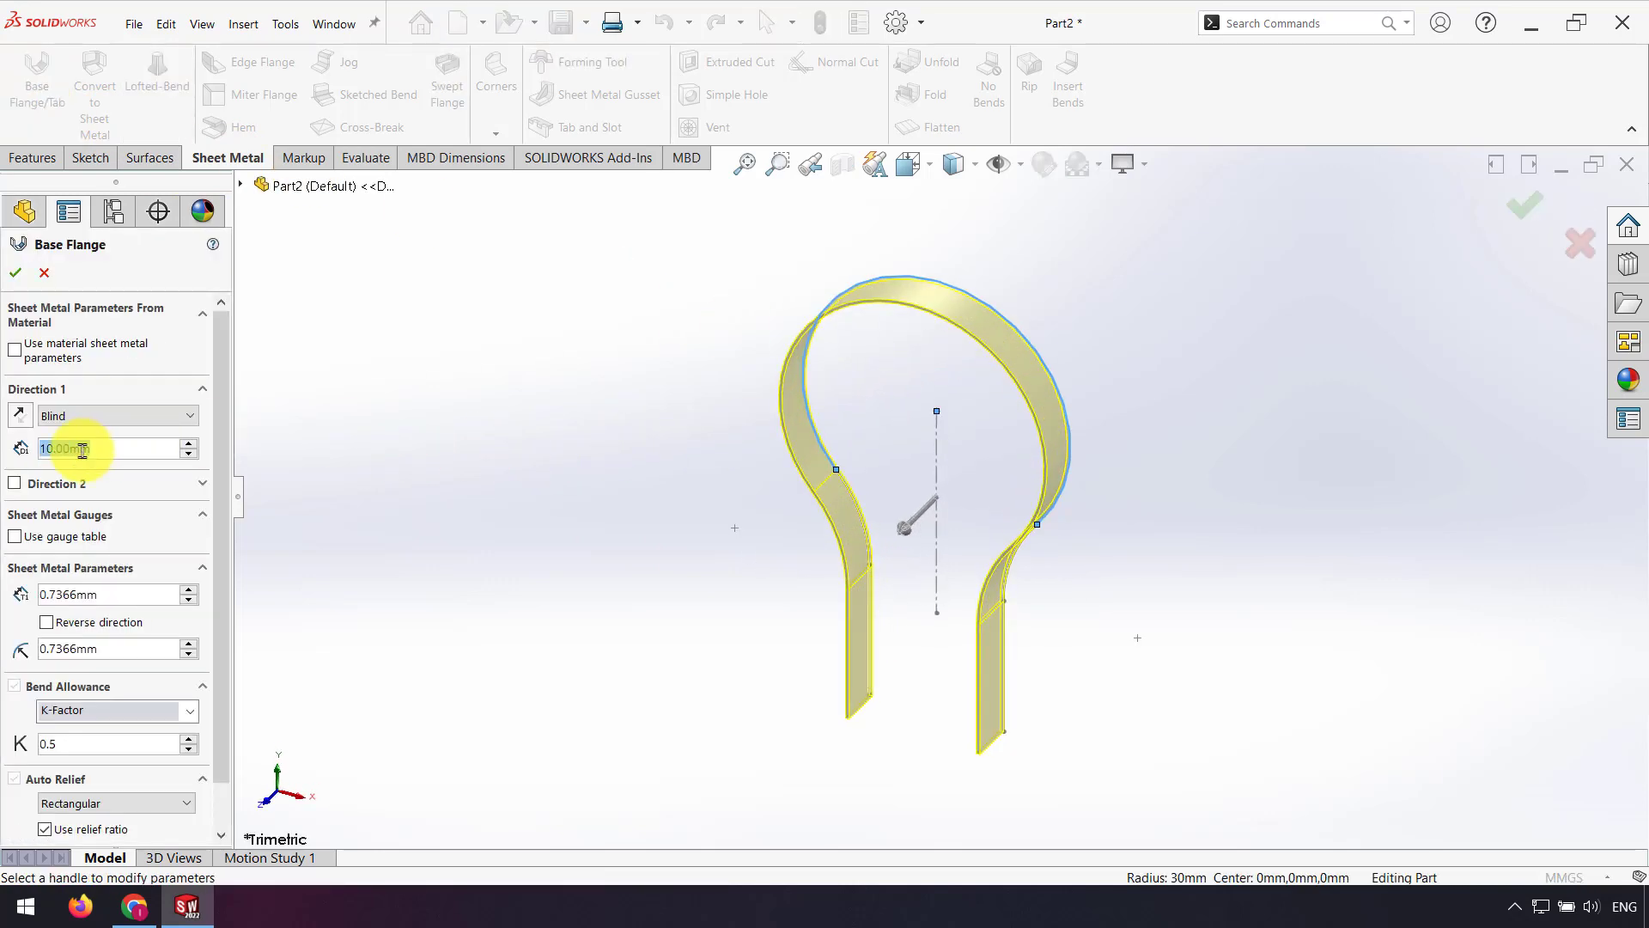
{"action": "type", "text": "4"}
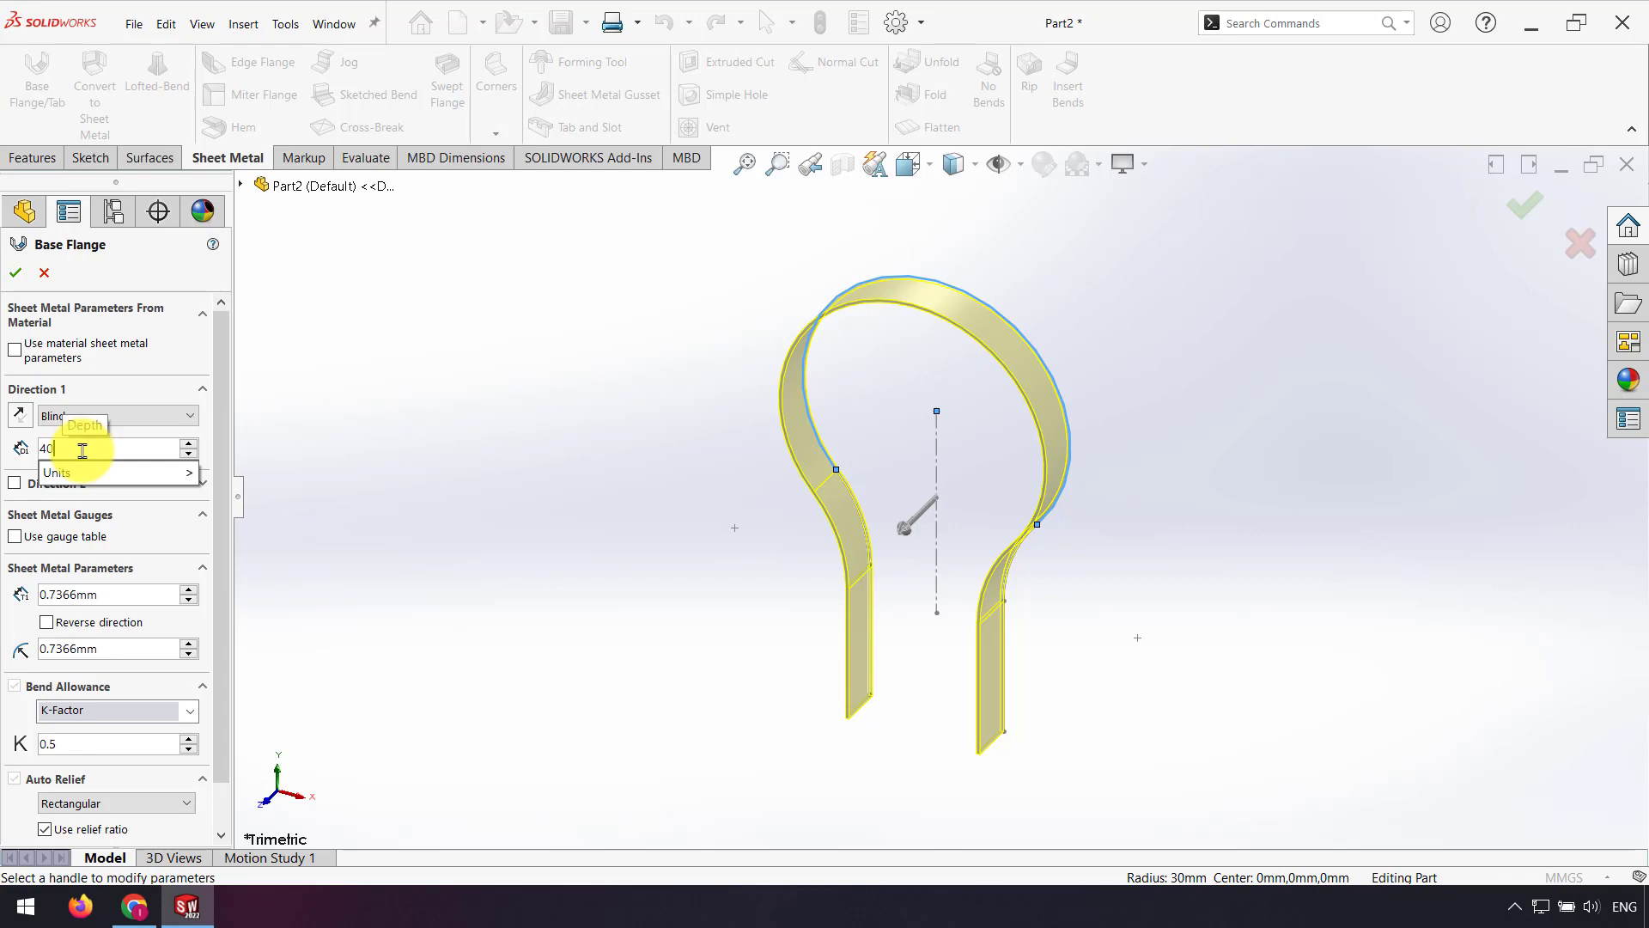
{"action": "type", "text": "0"}
{"action": "left_click", "coordinate": [129, 418]}
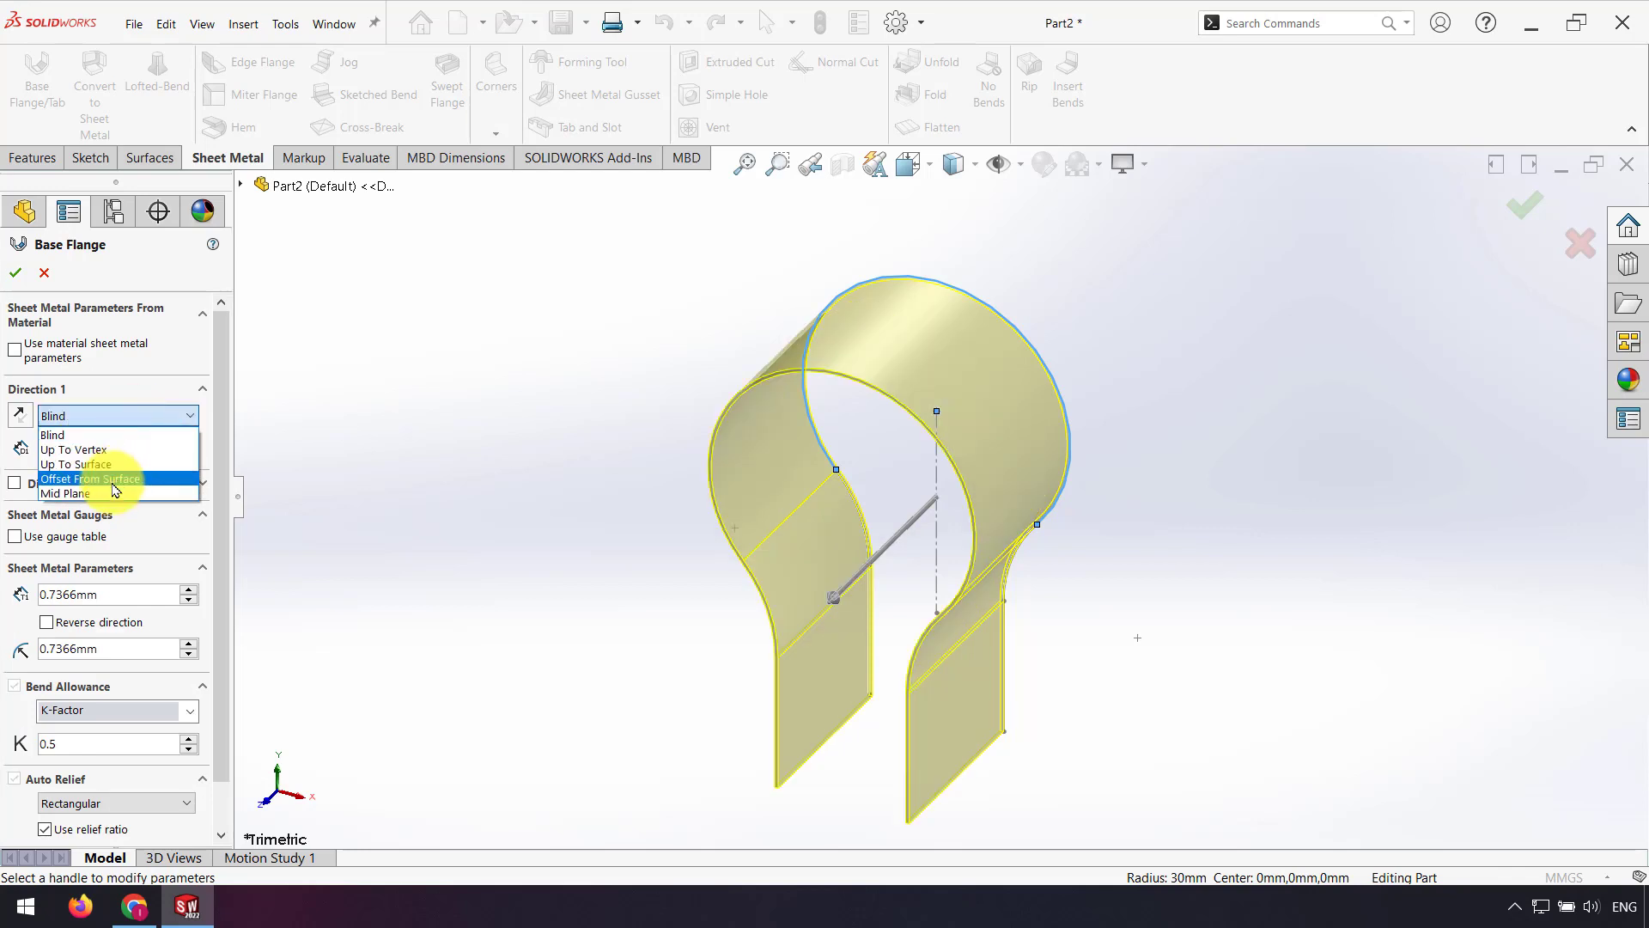
{"action": "left_click", "coordinate": [86, 494]}
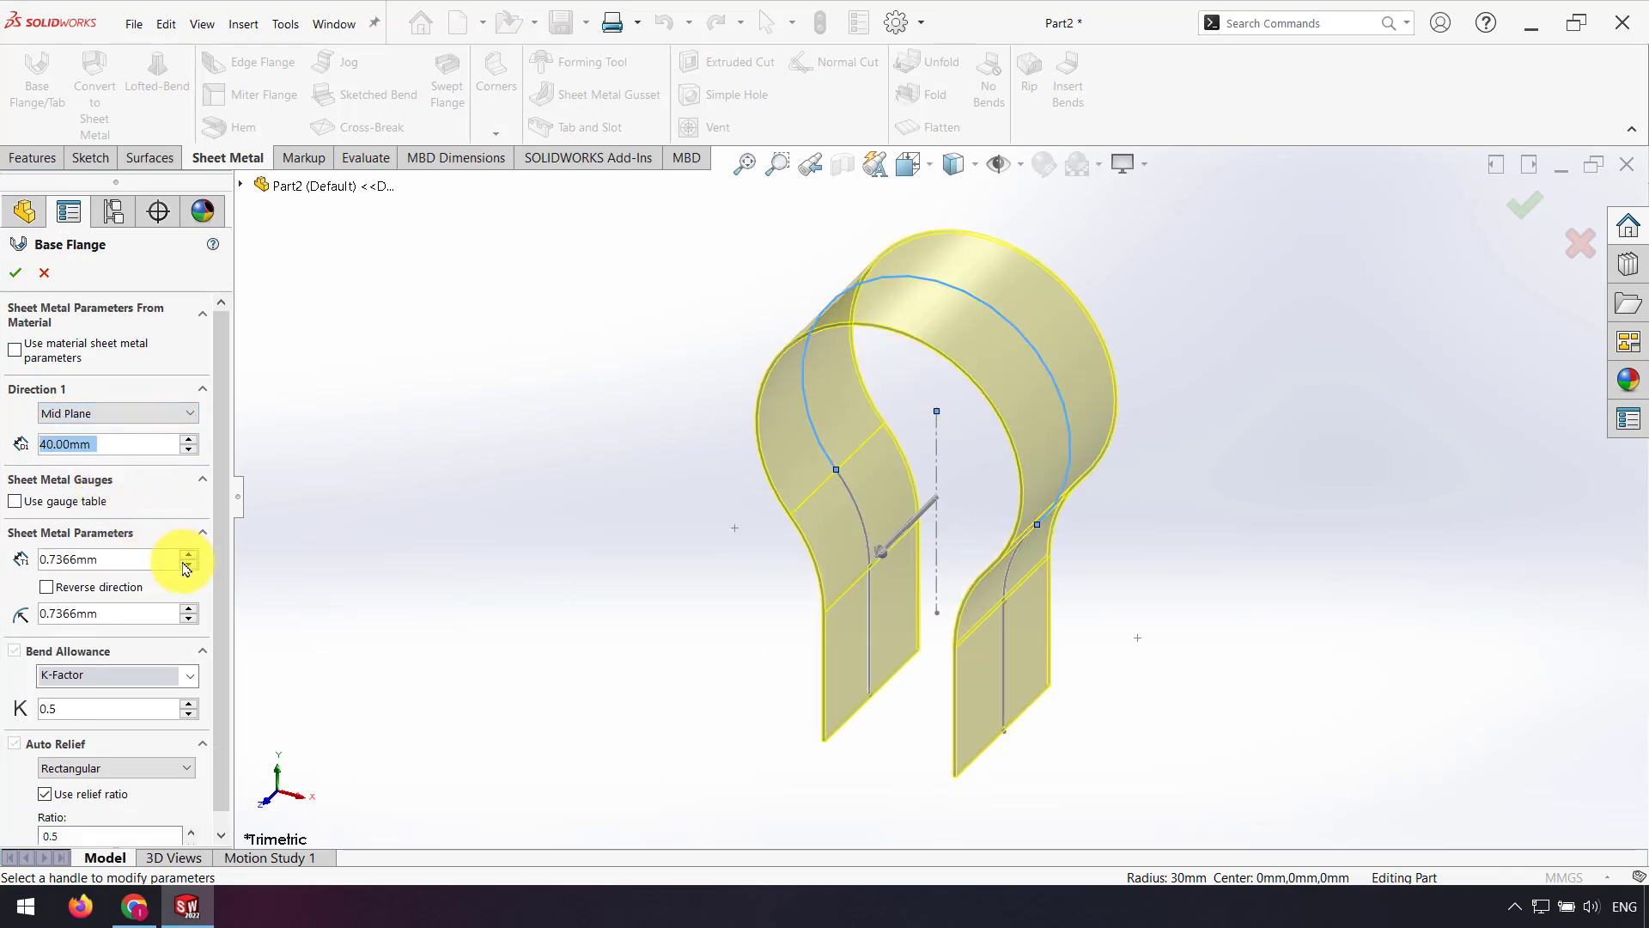
{"action": "scroll", "coordinate": [216, 583], "scroll_direction": "down", "scroll_amount": 1}
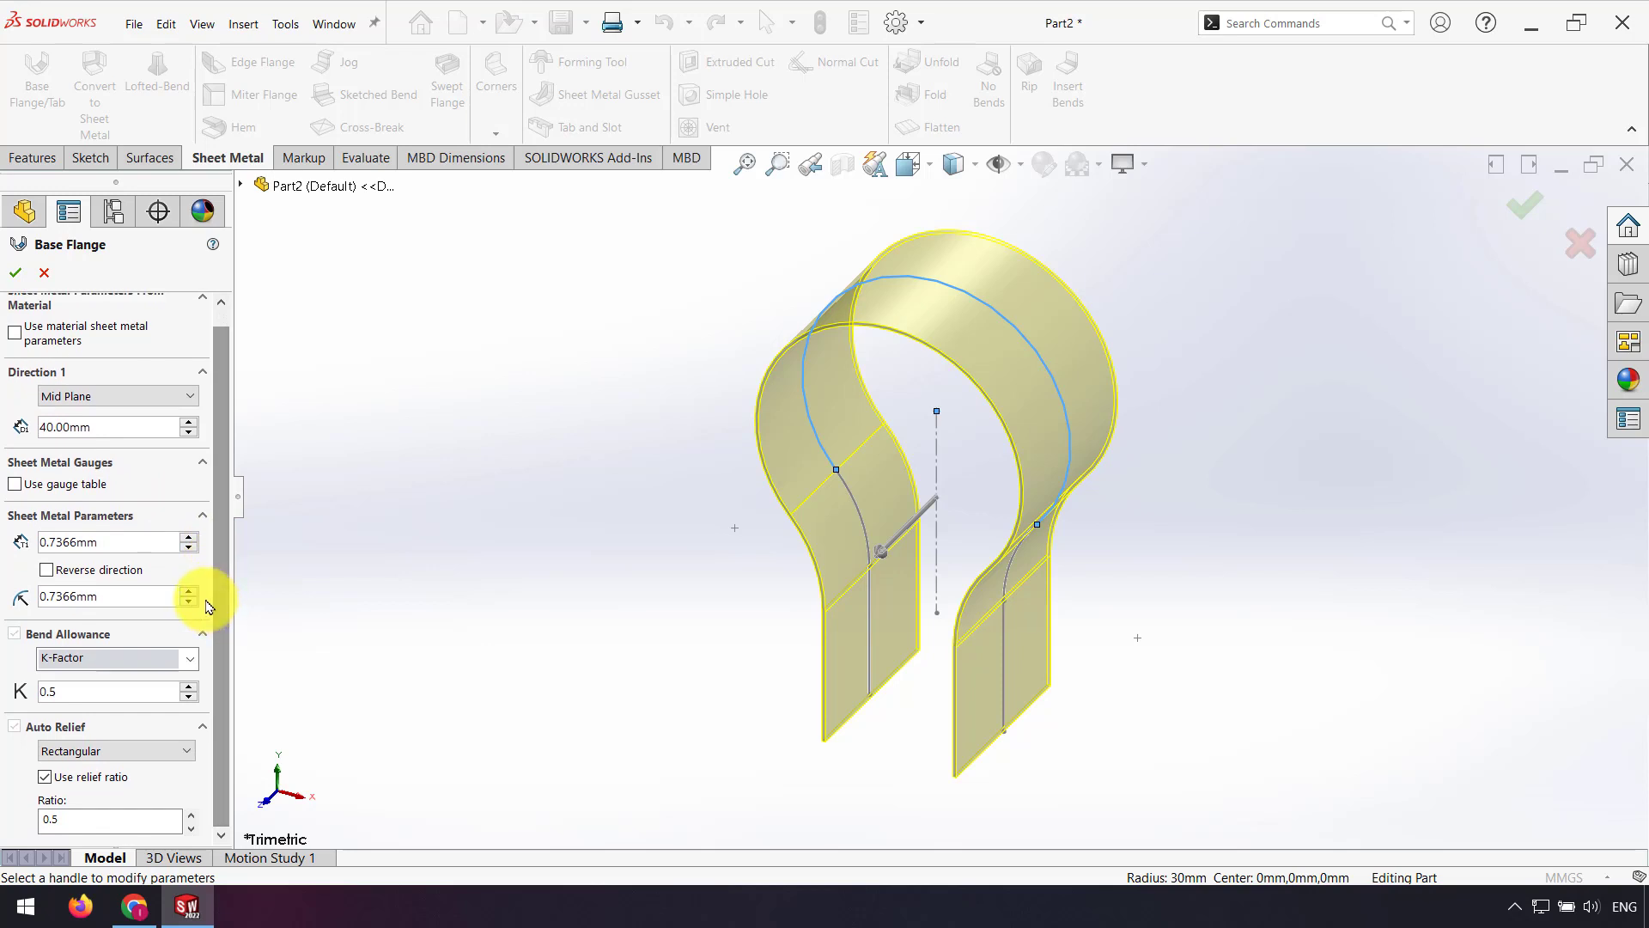
{"action": "left_click", "coordinate": [15, 273]}
Inspect the part's flat pattern, and return the part to its folded state.
{"action": "middle_click_drag", "start_coordinate": [906, 416], "coordinate": [934, 372]}
{"action": "left_click", "coordinate": [955, 128]}
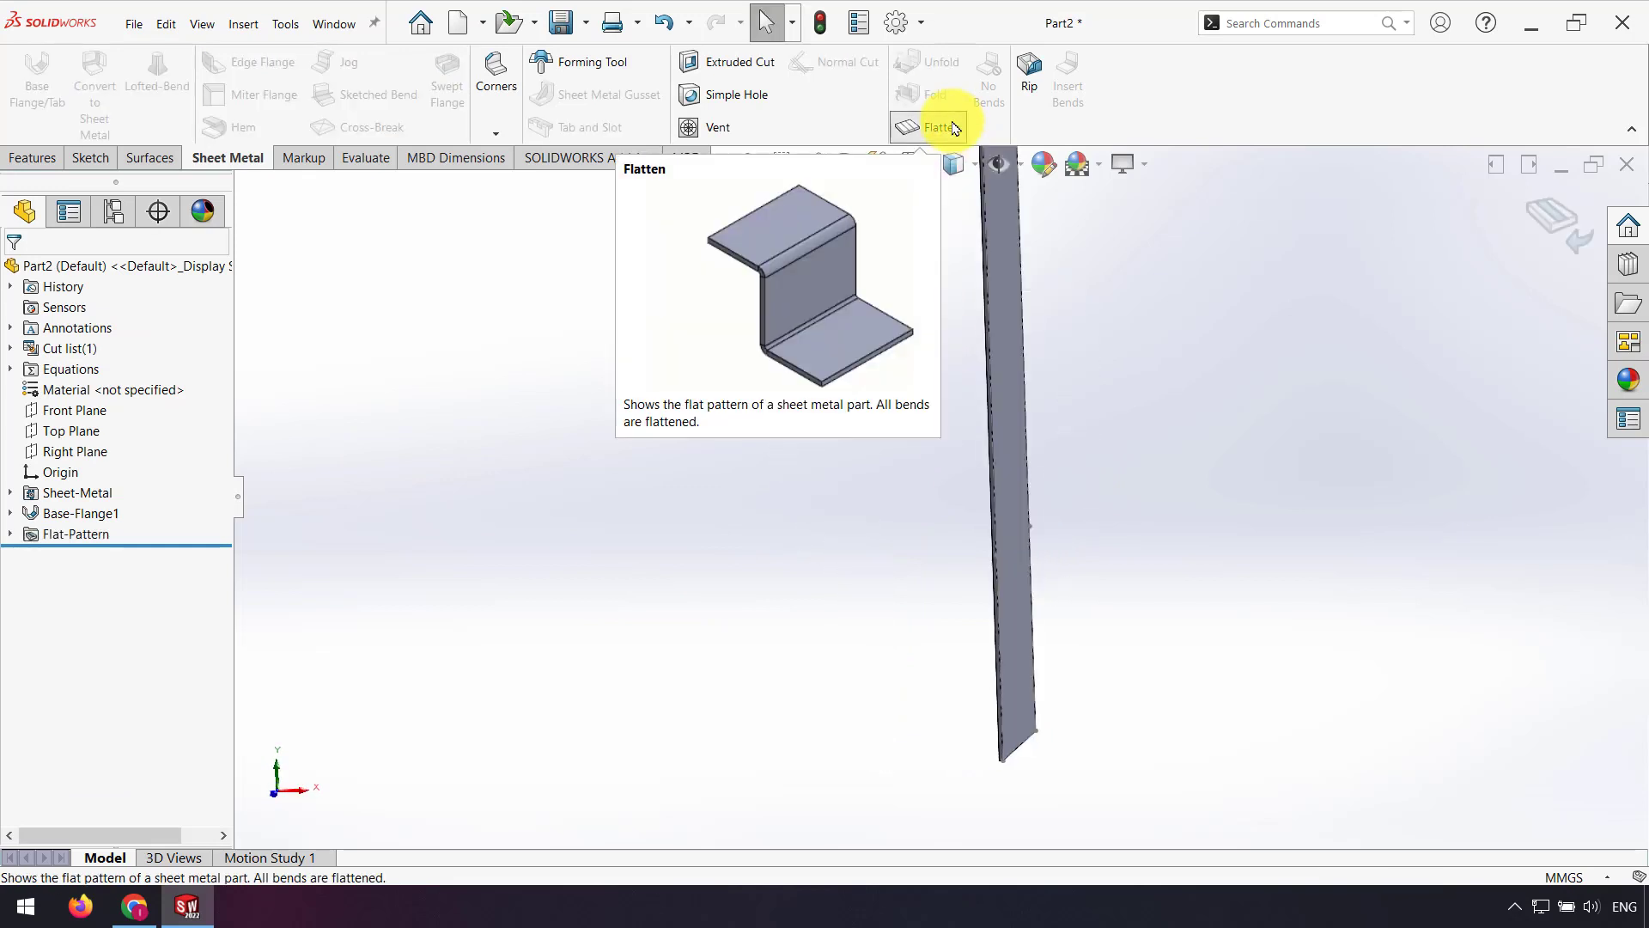
{"action": "left_click", "coordinate": [951, 128]}
{"action": "scroll", "coordinate": [981, 448], "scroll_direction": "up", "scroll_amount": 5}
{"action": "middle_click_drag", "start_coordinate": [982, 449], "coordinate": [945, 481]}
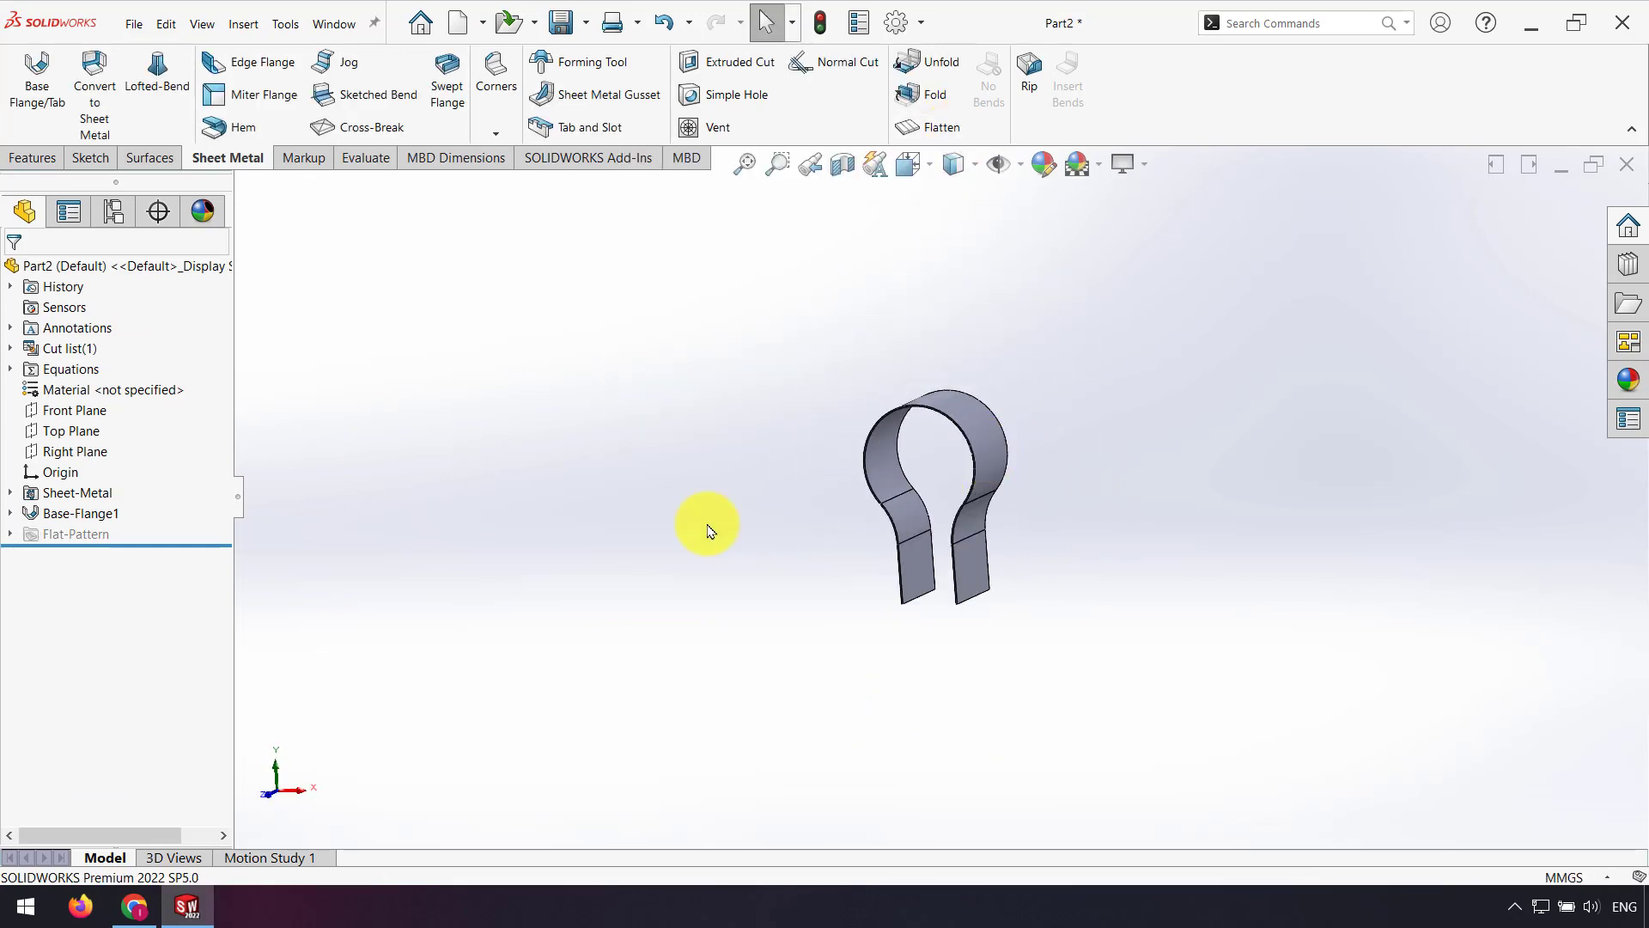
Add inward 10 mm edge flanges at 90 degrees to the bottom edges of both legs, using the default bend radius.
{"action": "left_click", "coordinate": [260, 69]}
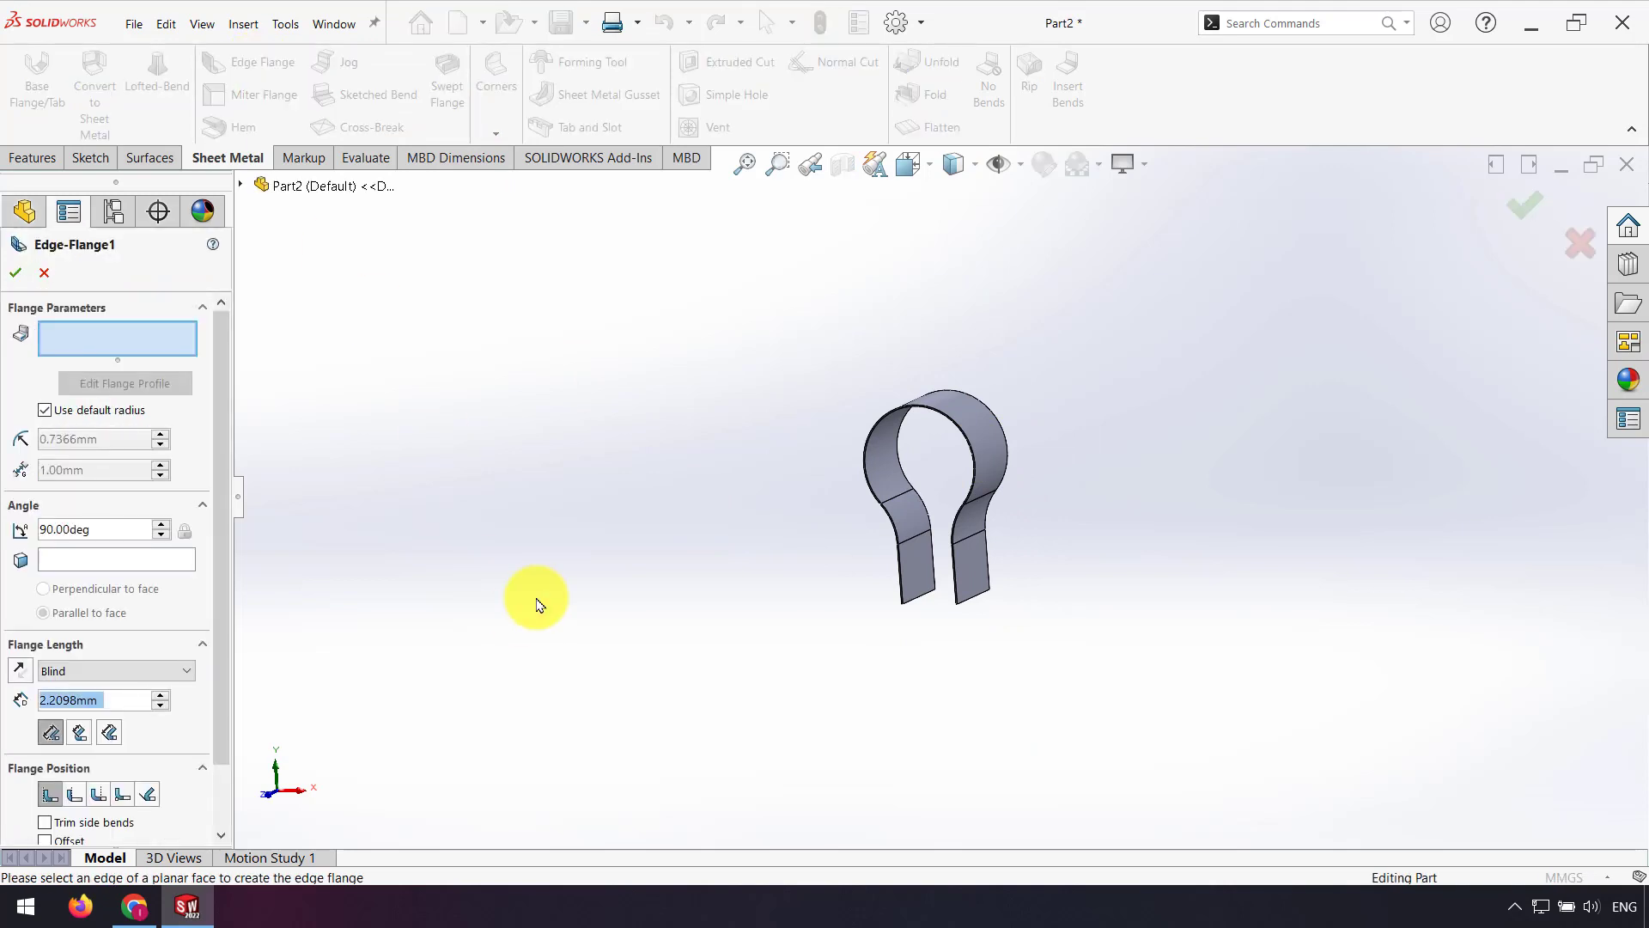
{"action": "scroll", "coordinate": [935, 633], "scroll_direction": "down", "scroll_amount": 6}
{"action": "left_click", "coordinate": [837, 516]}
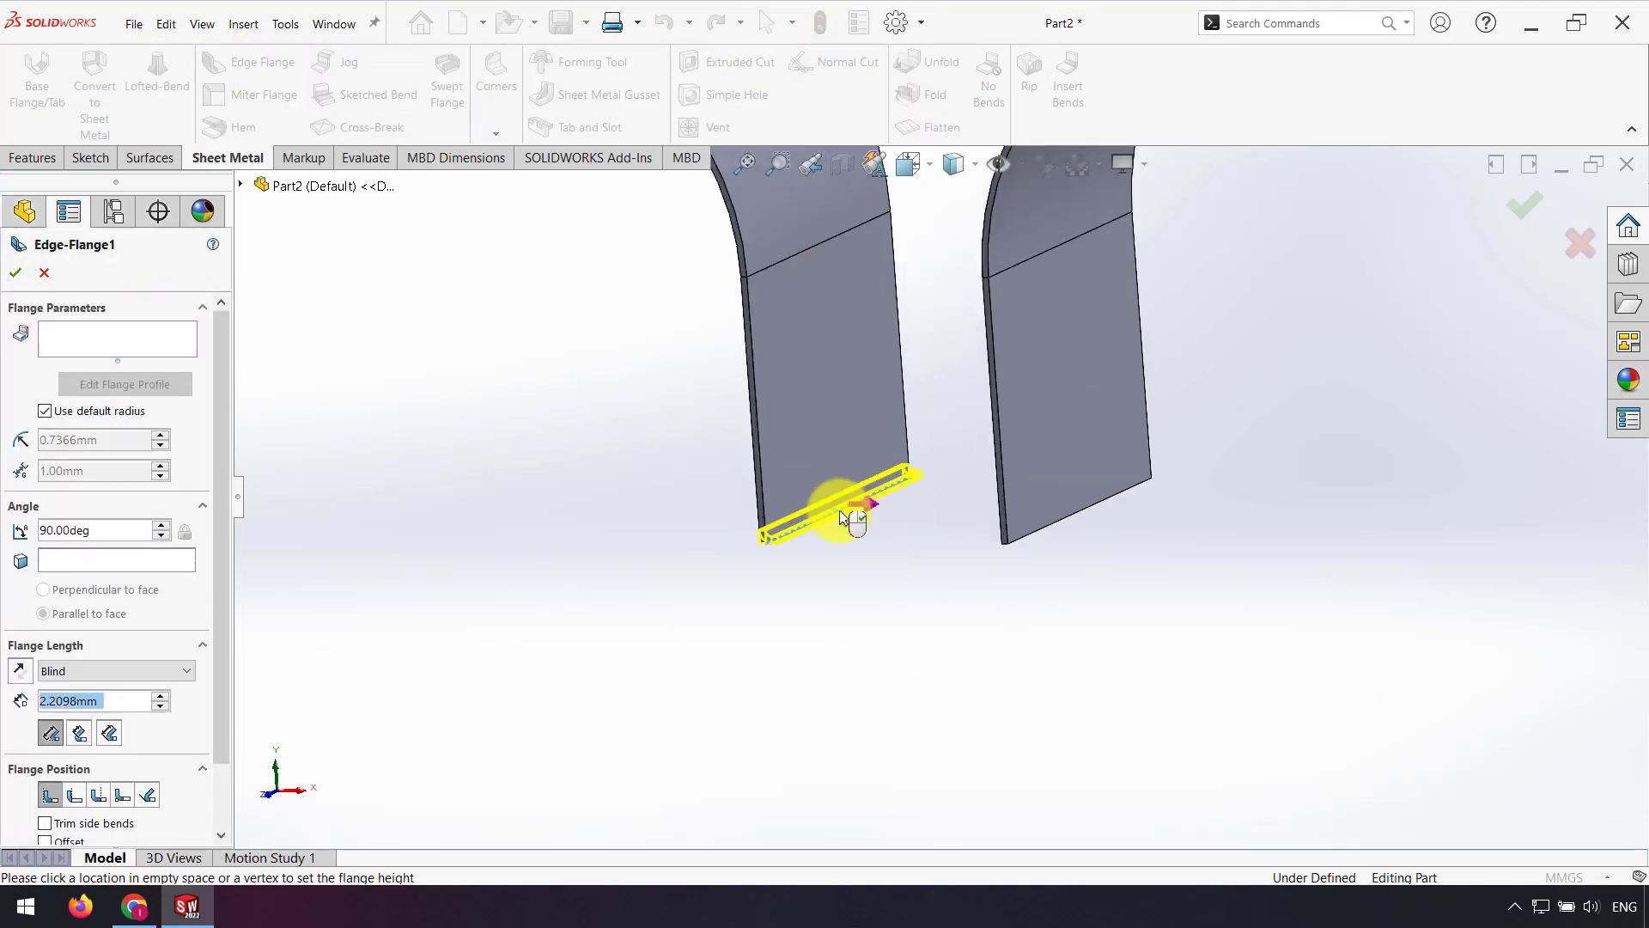
{"action": "middle_click_drag", "start_coordinate": [928, 544], "coordinate": [964, 545]}
{"action": "left_click", "coordinate": [159, 337]}
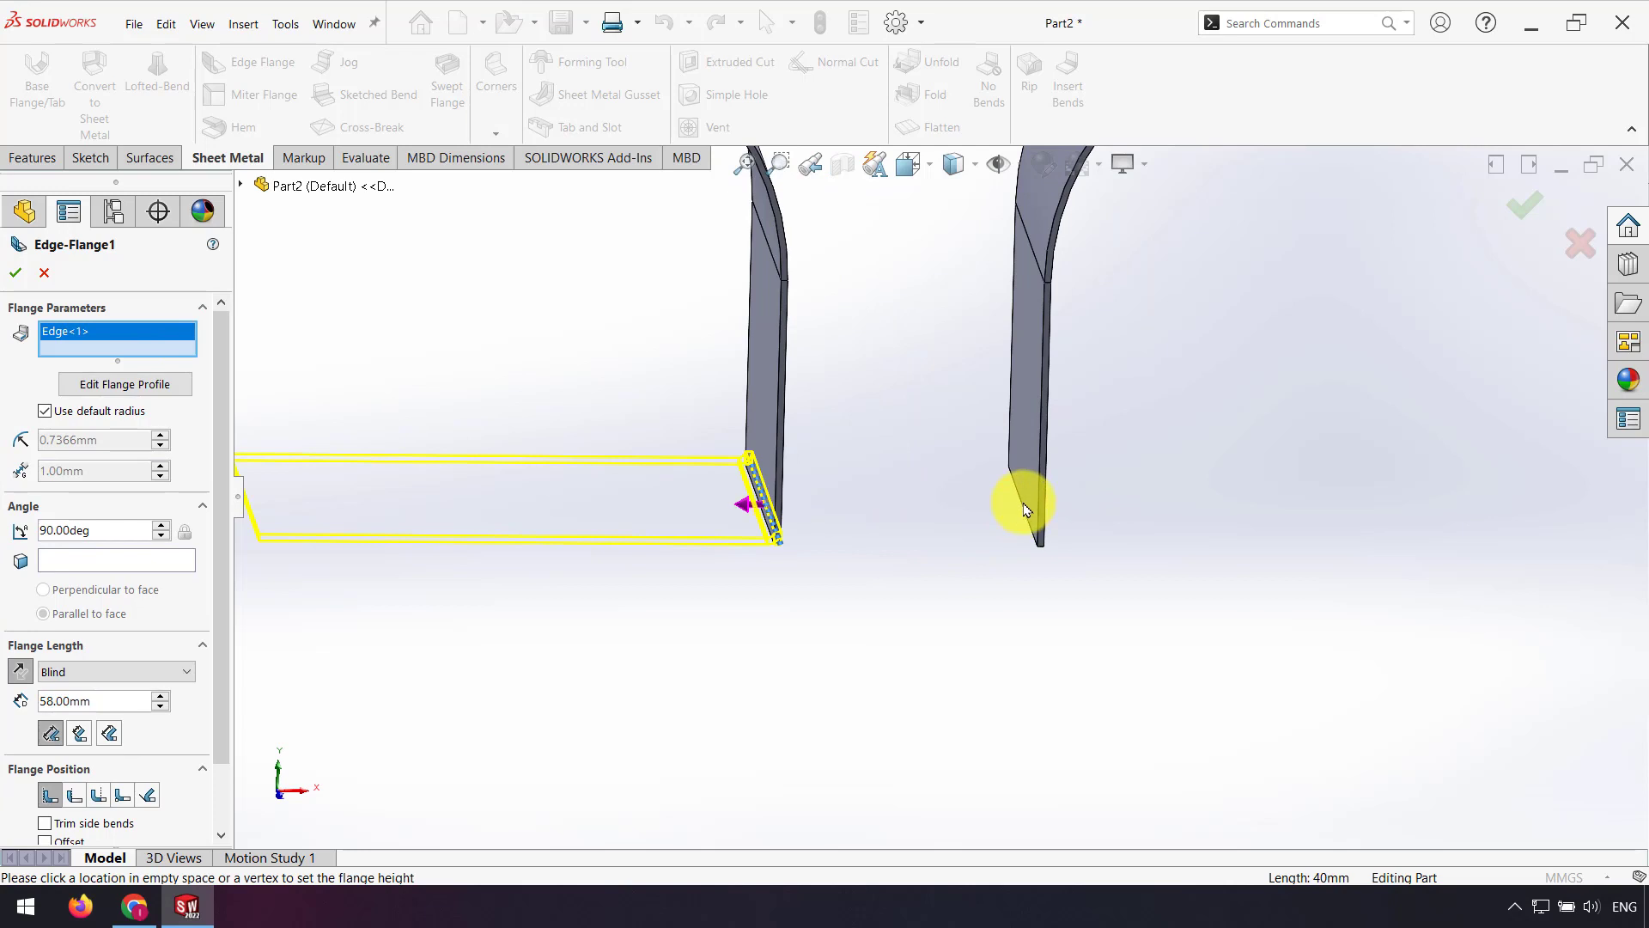
{"action": "middle_click_drag", "start_coordinate": [688, 464], "coordinate": [1096, 528]}
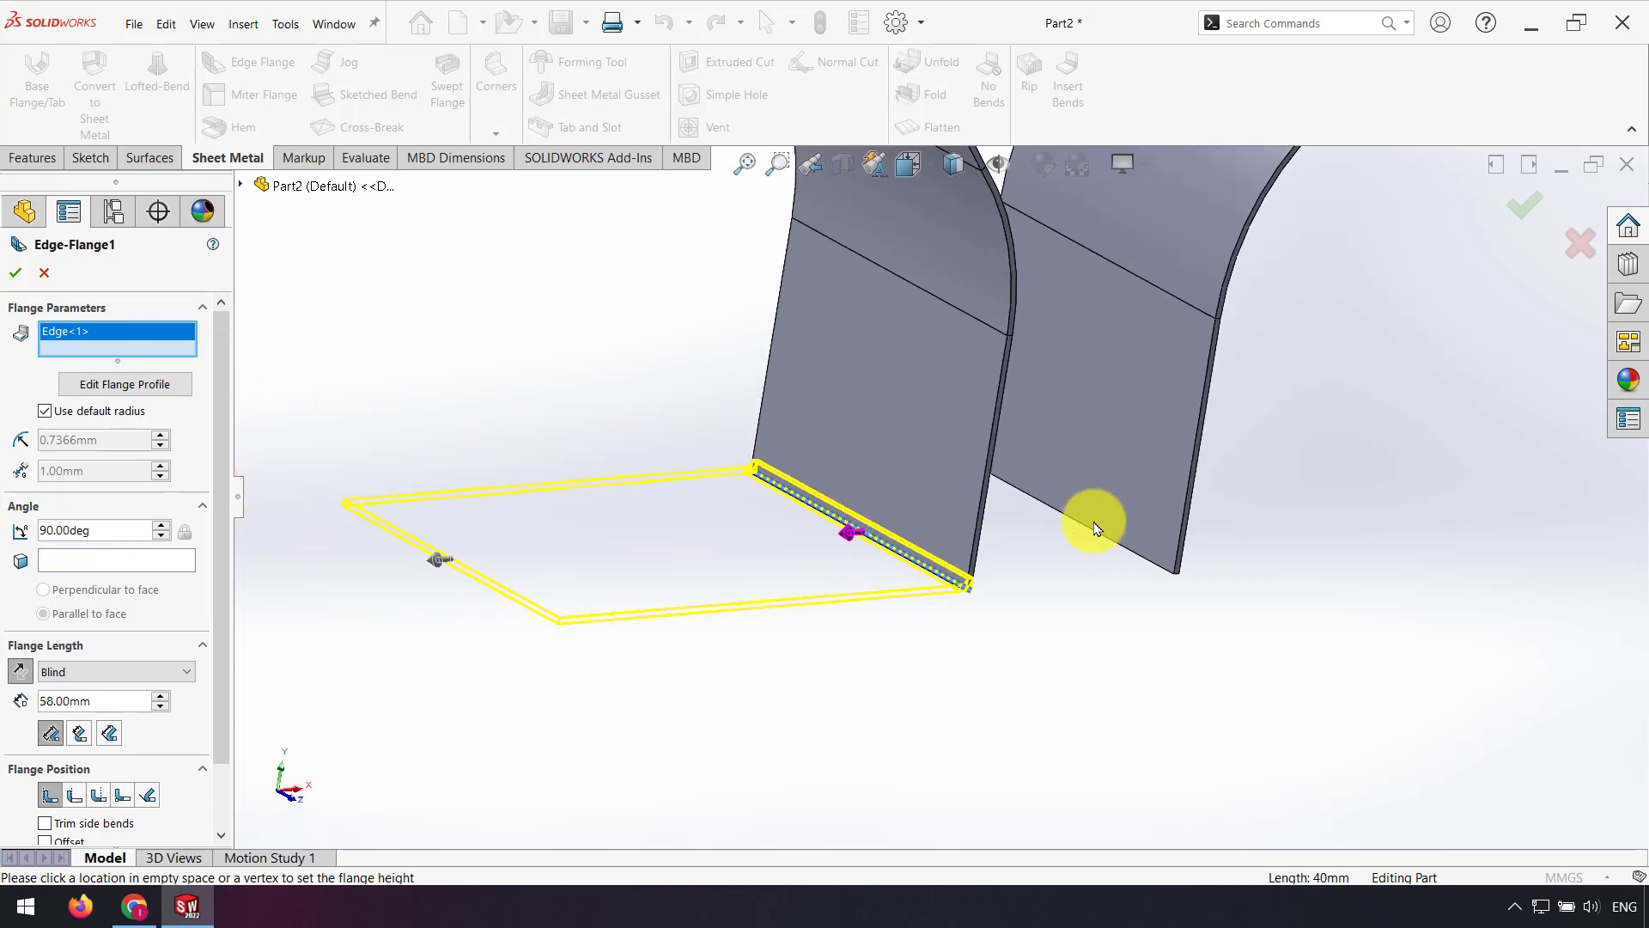
{"action": "left_click", "coordinate": [1089, 531]}
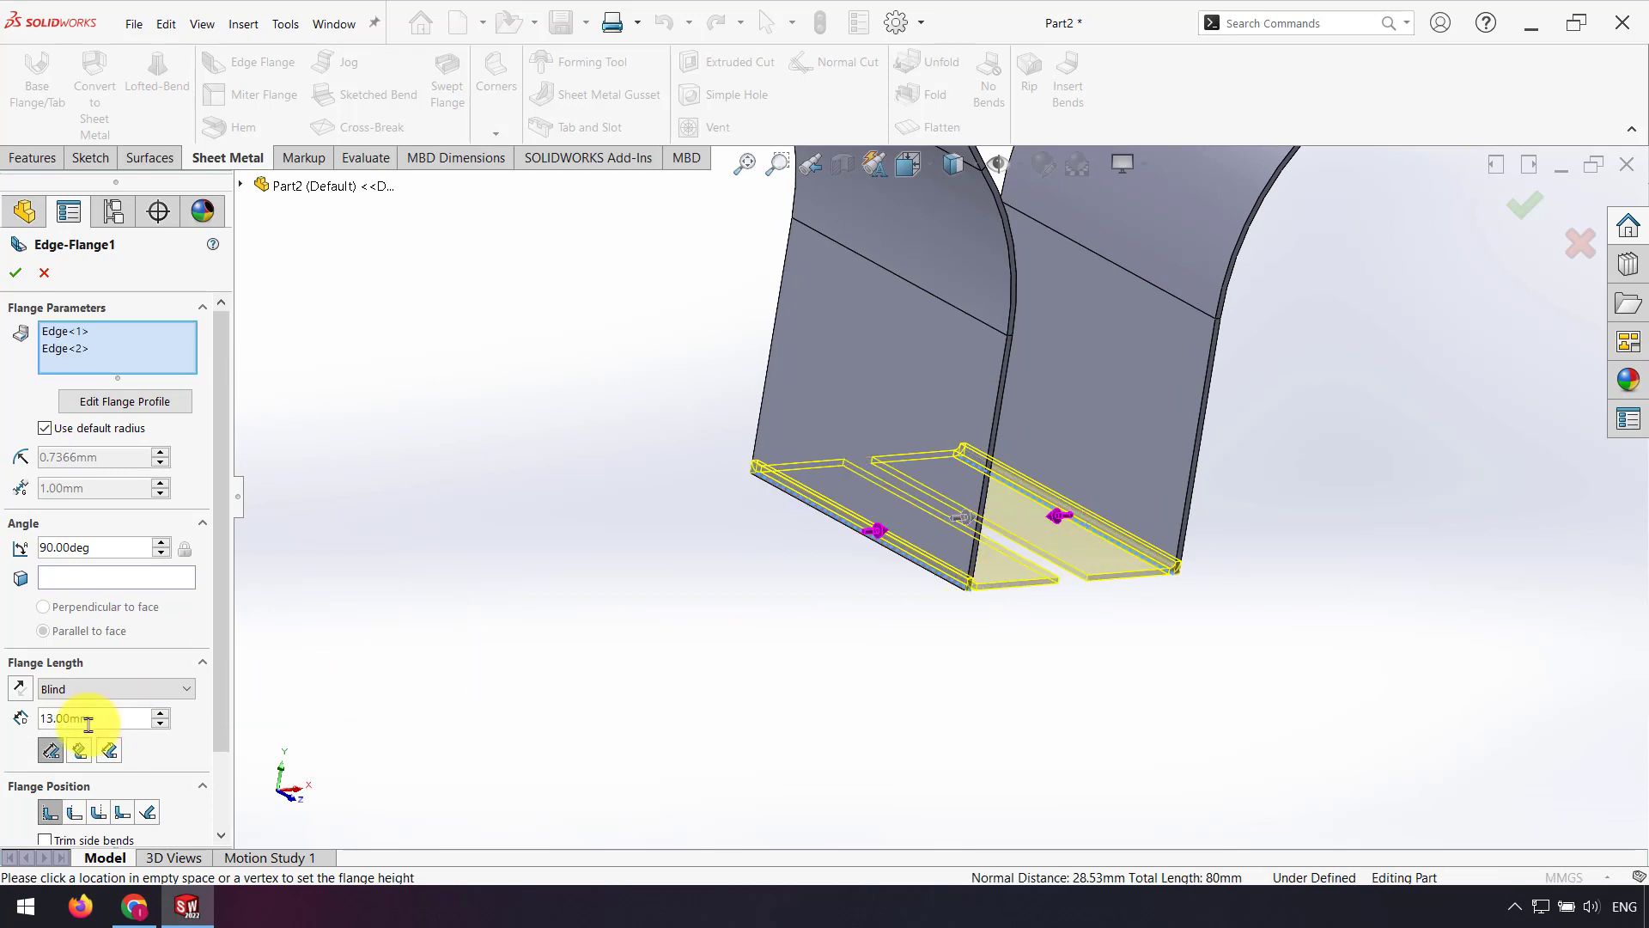
{"action": "key", "text": "Return"}
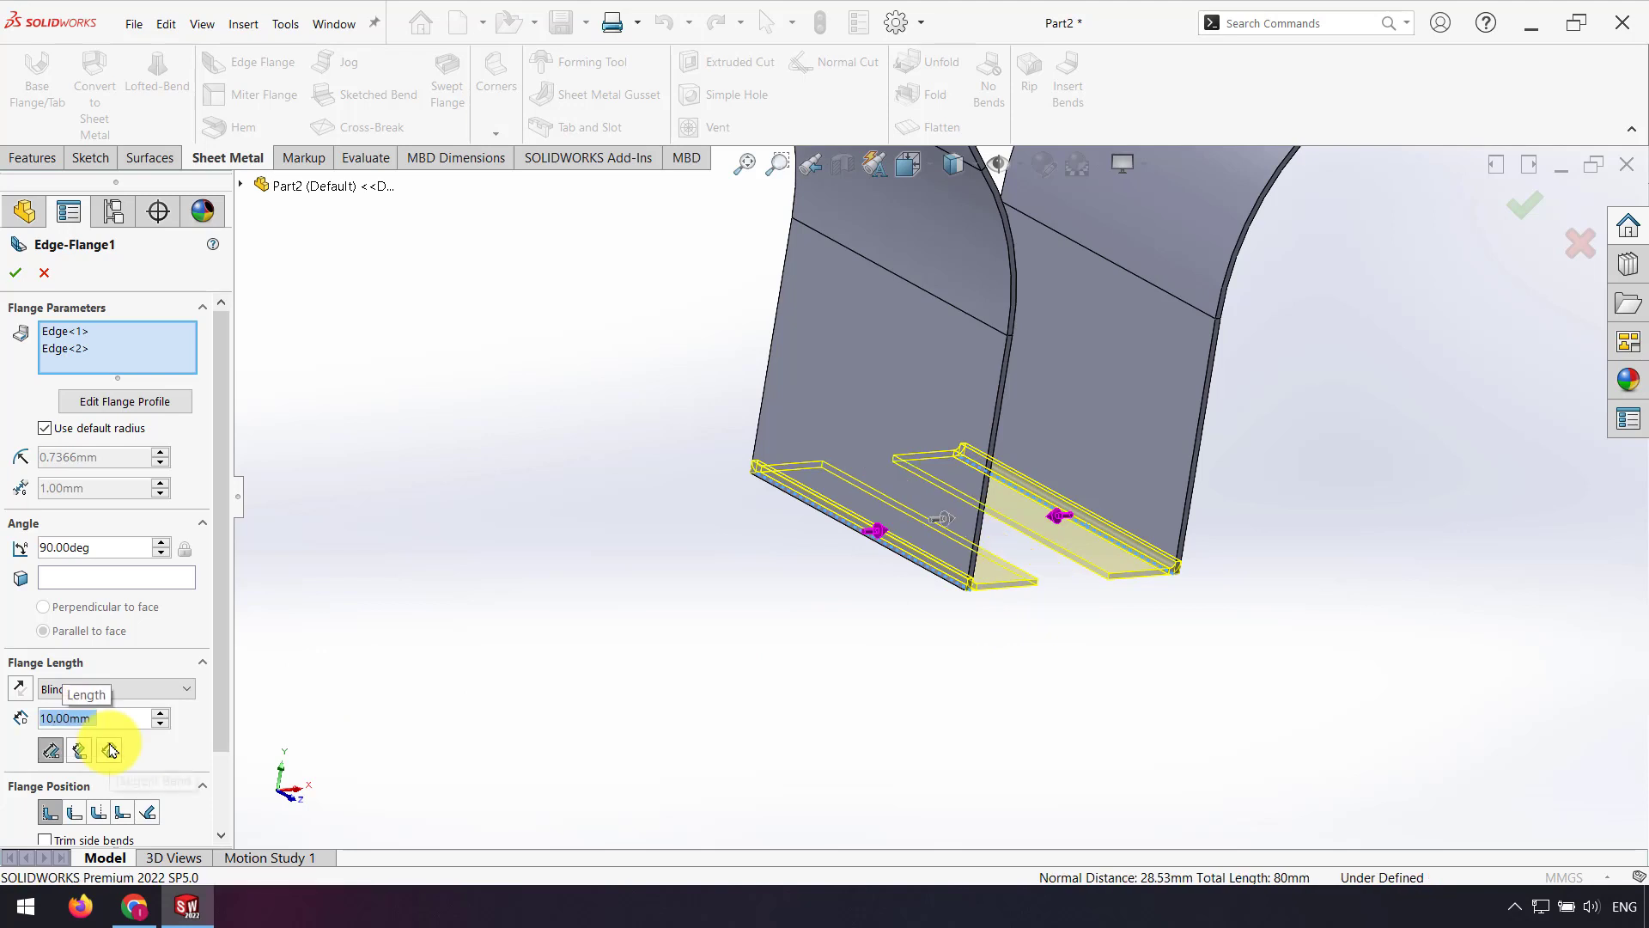
{"action": "middle_click_drag", "start_coordinate": [945, 685], "coordinate": [160, 577]}
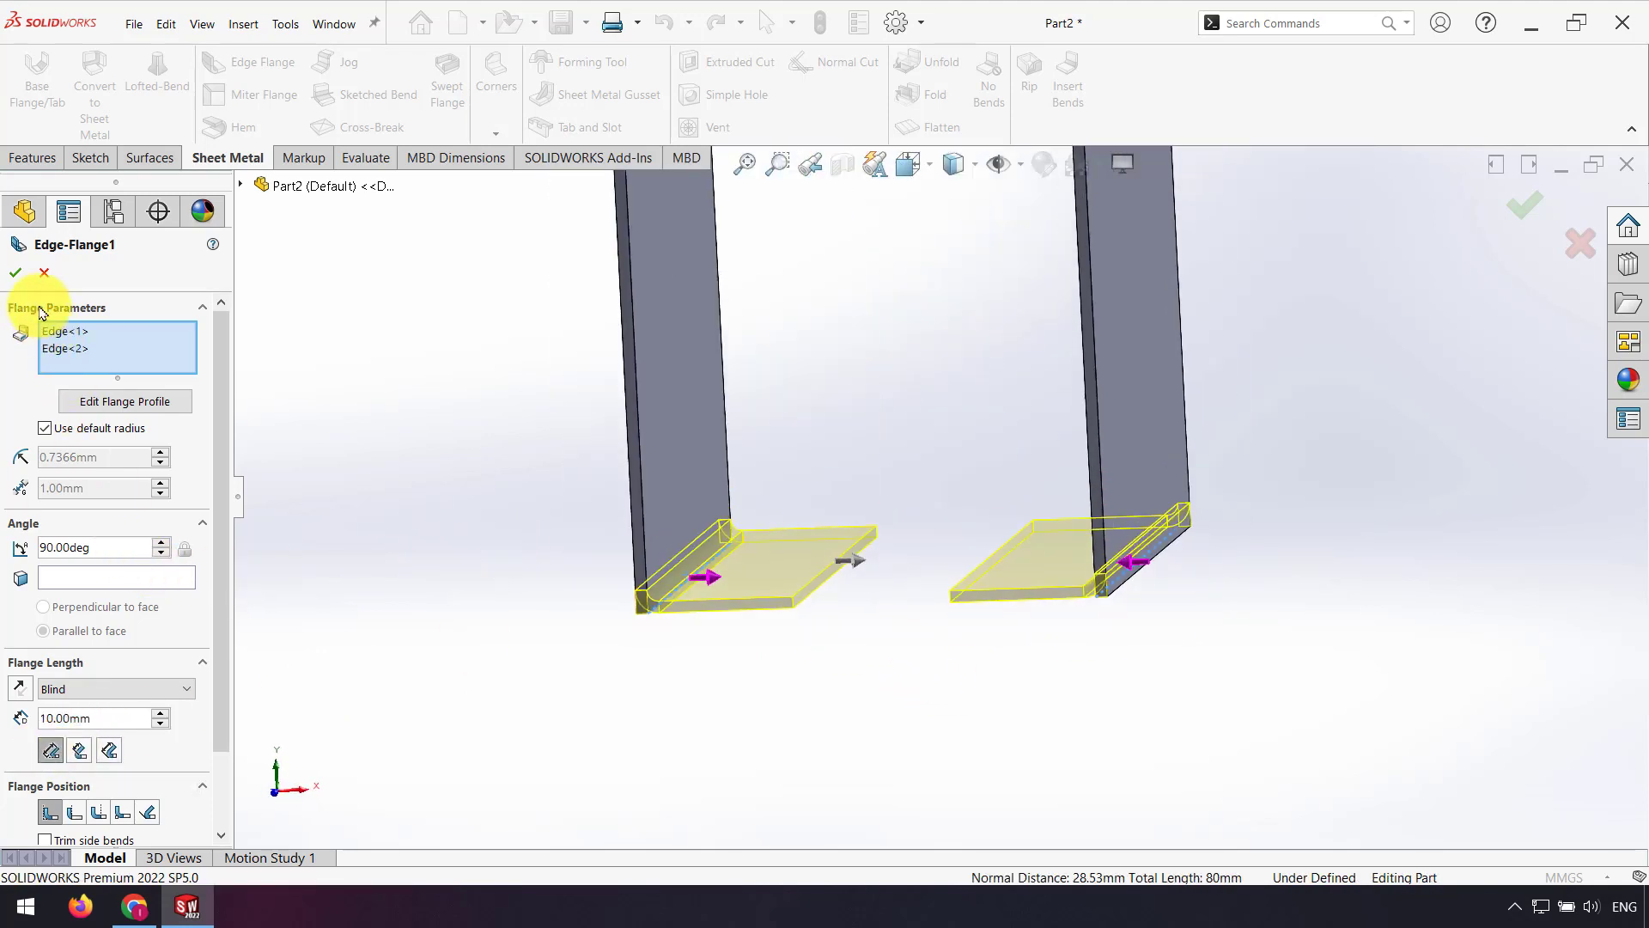
{"action": "left_click", "coordinate": [21, 274]}
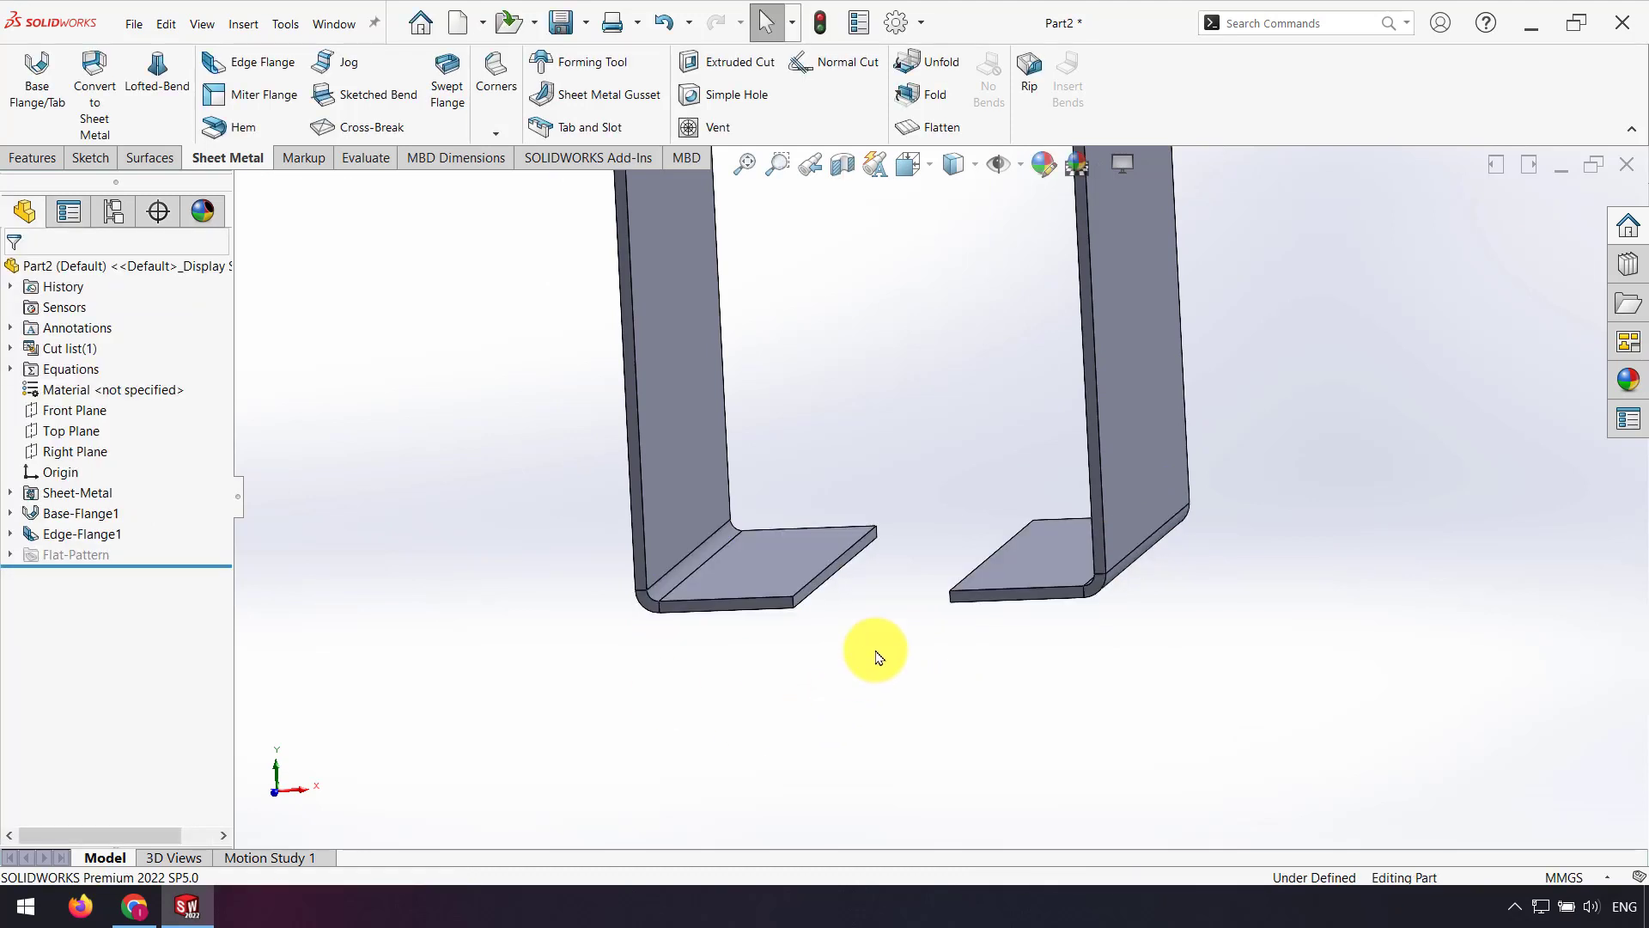
Unfold all bends of the part, keeping the left leg's flat face fixed.
{"action": "middle_click_drag", "start_coordinate": [872, 651], "coordinate": [987, 246]}
{"action": "middle_click_drag", "start_coordinate": [777, 533], "coordinate": [674, 586]}
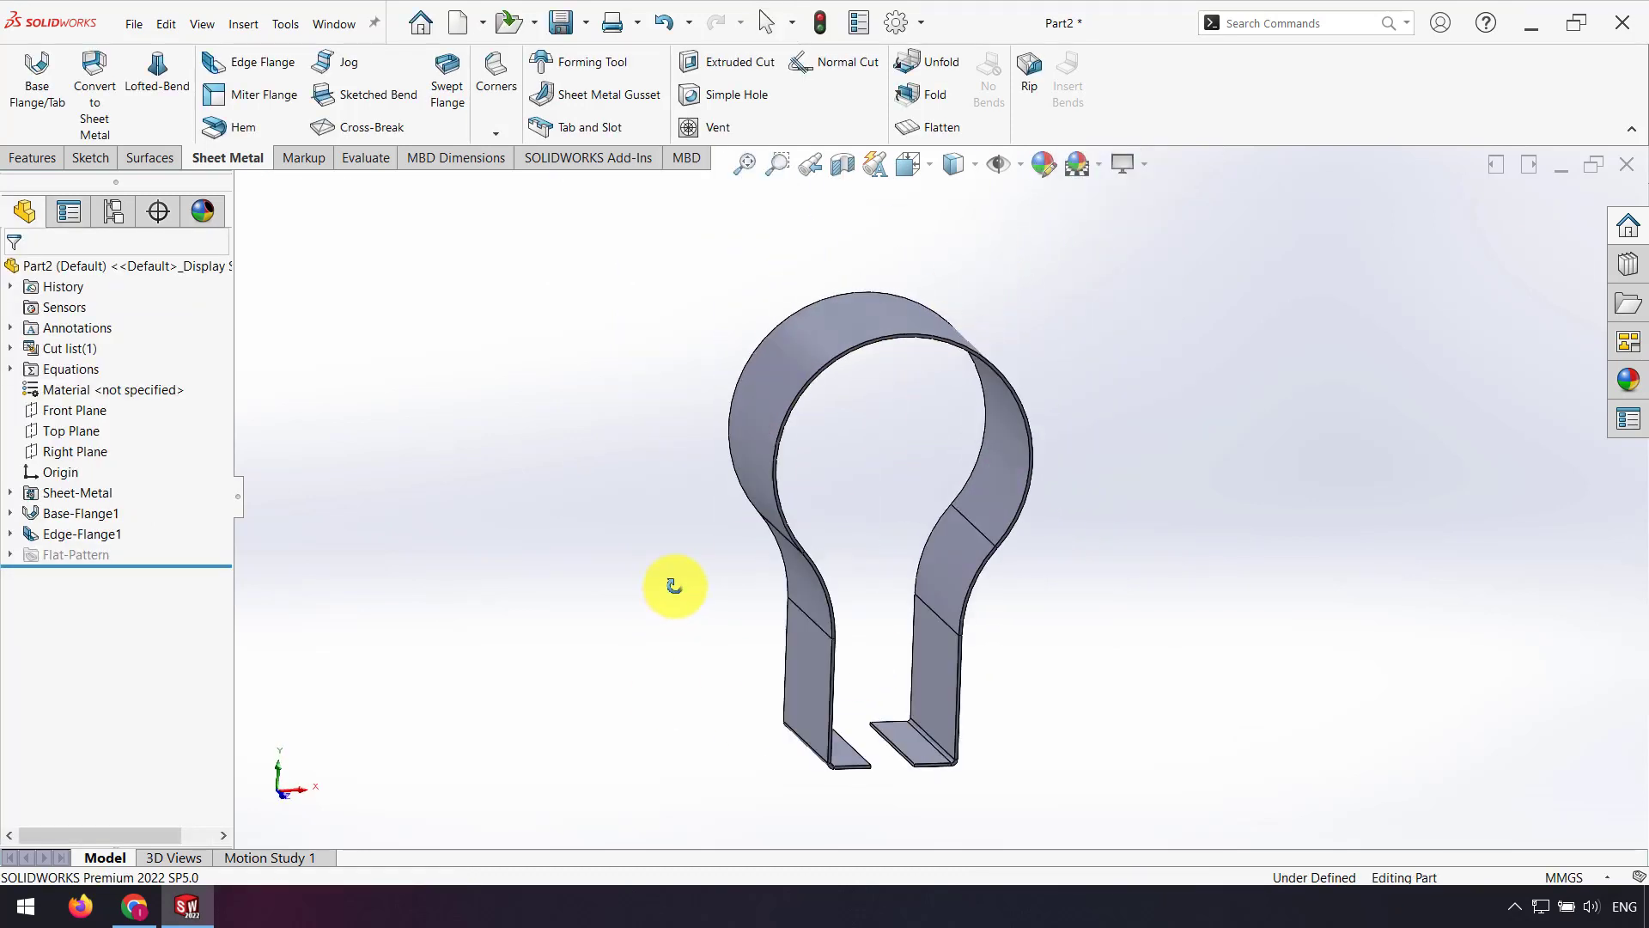
{"action": "left_click", "coordinate": [932, 62]}
{"action": "left_click", "coordinate": [806, 685]}
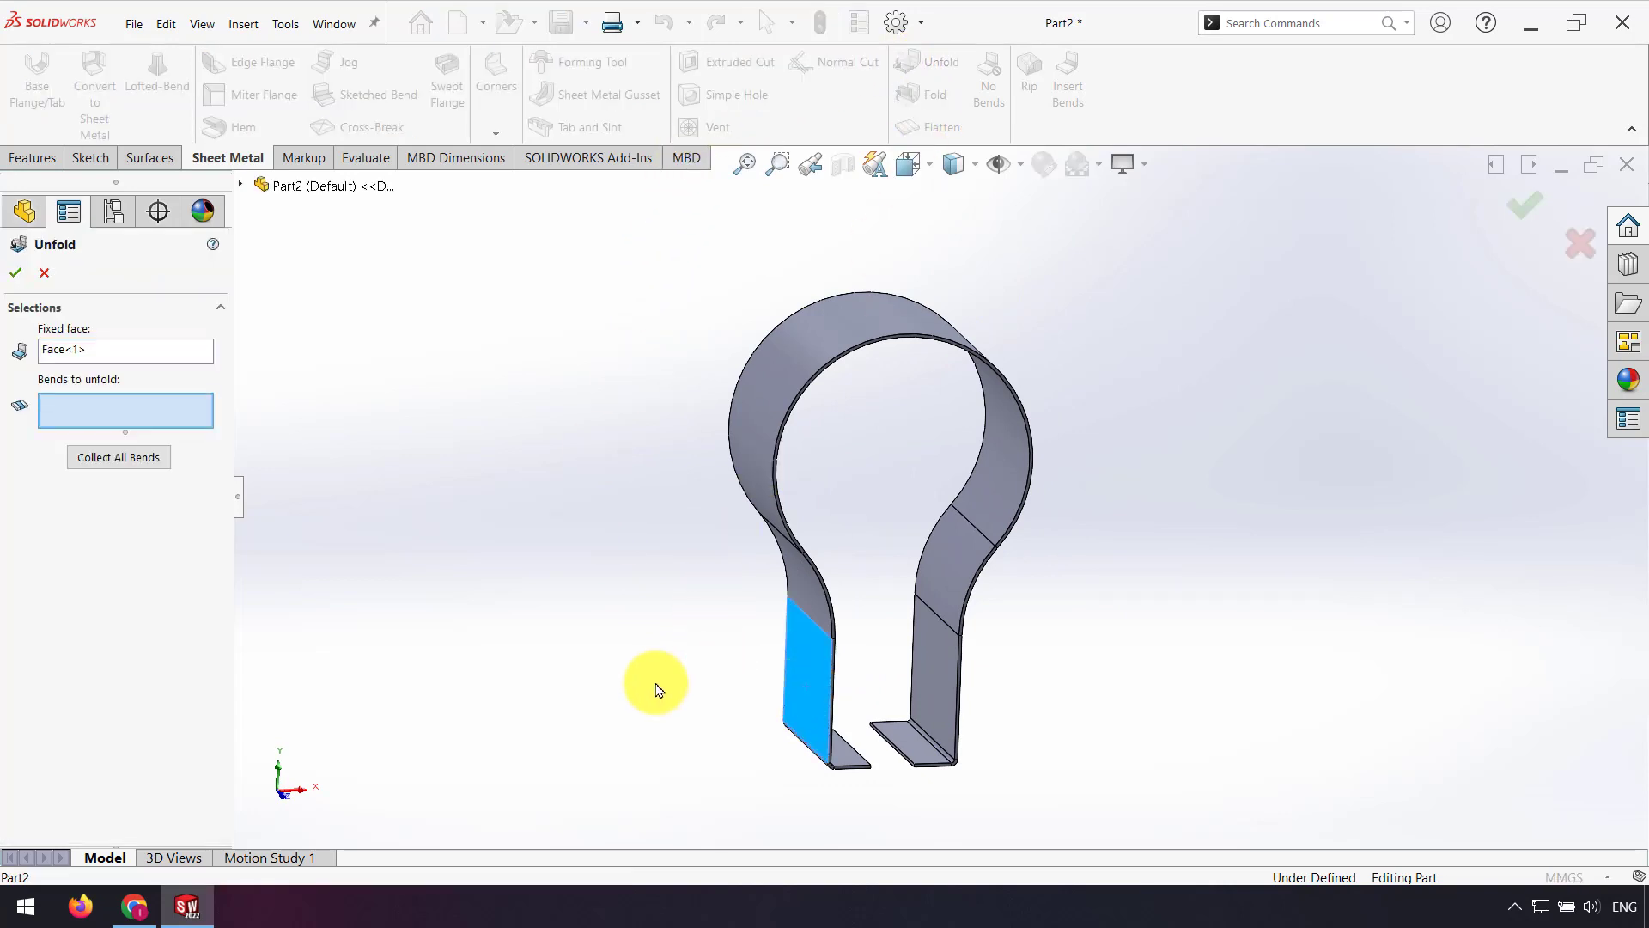
{"action": "left_click", "coordinate": [148, 457]}
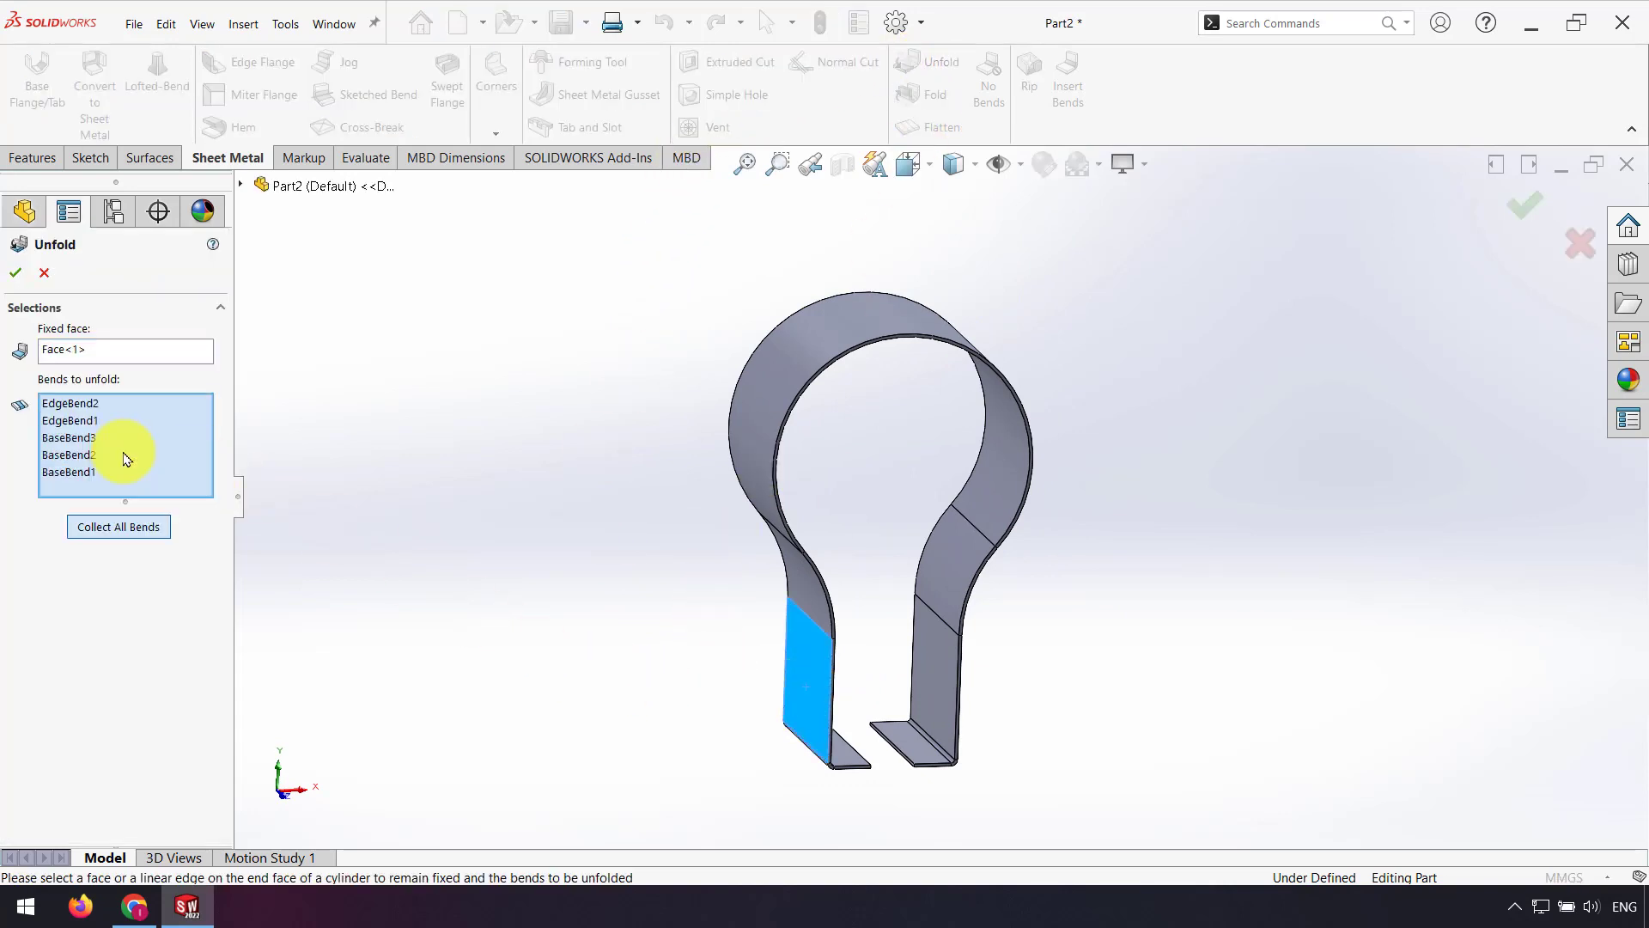
{"action": "left_click", "coordinate": [16, 272]}
Start a new sketch on the large central bend face of the unfolded strip.
{"action": "middle_click_drag", "start_coordinate": [636, 590], "coordinate": [902, 415]}
{"action": "left_click", "coordinate": [902, 416]}
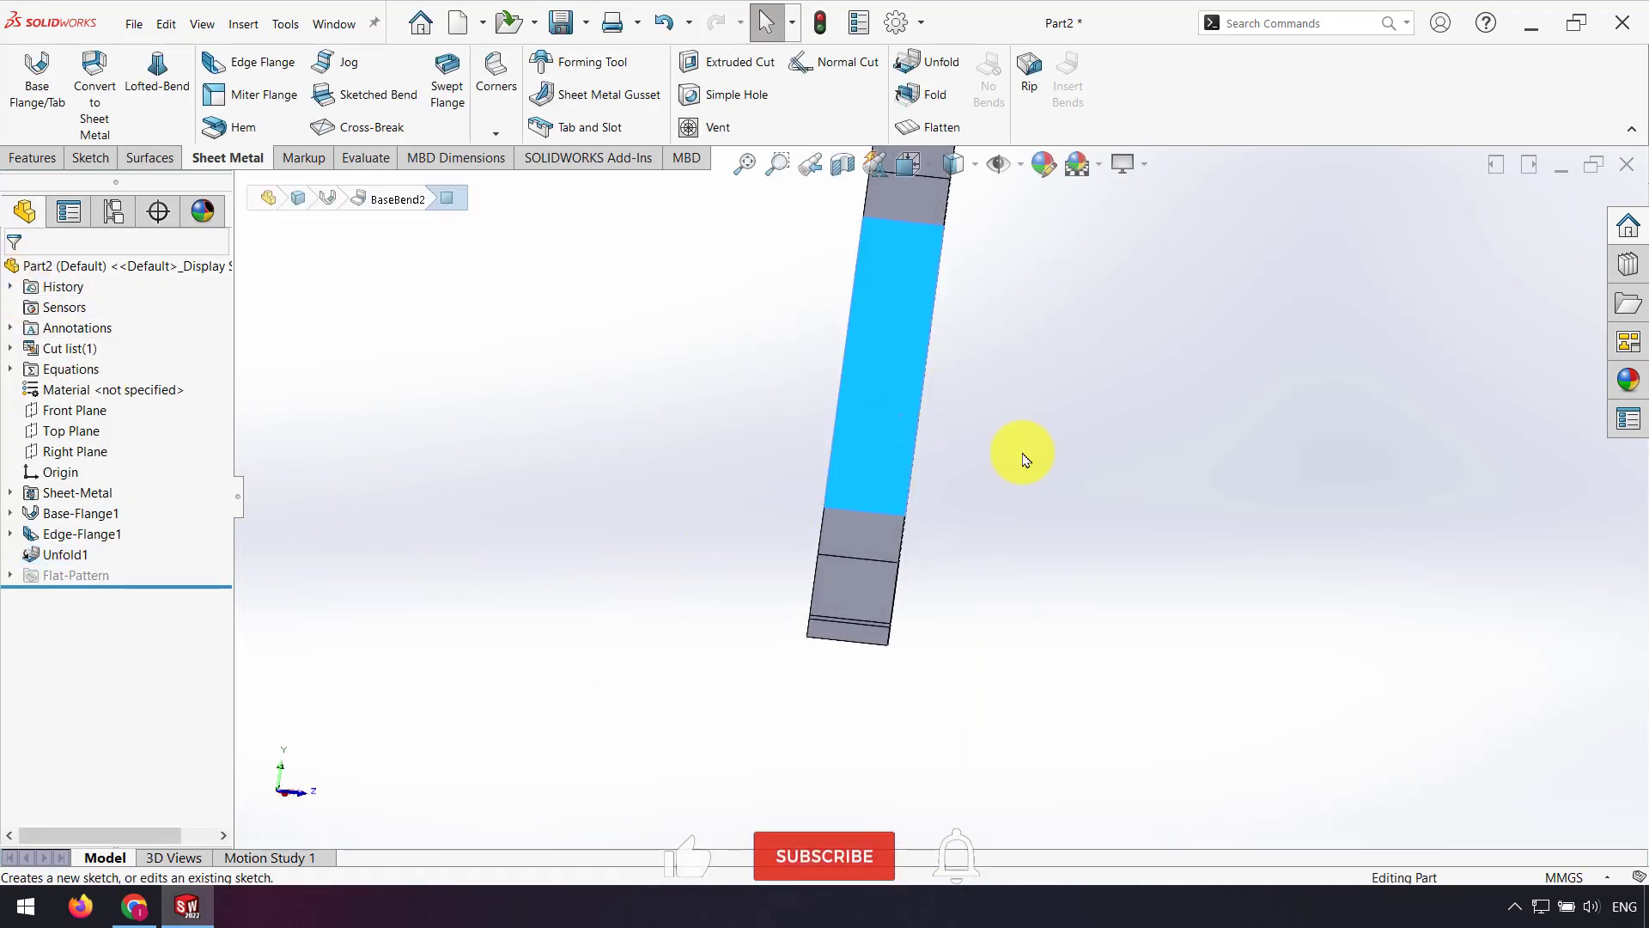
{"action": "left_click", "coordinate": [1005, 378]}
{"action": "scroll", "coordinate": [1007, 368], "scroll_direction": "up", "scroll_amount": 2}
{"action": "left_click", "coordinate": [920, 376]}
{"action": "left_click", "coordinate": [1000, 320]}
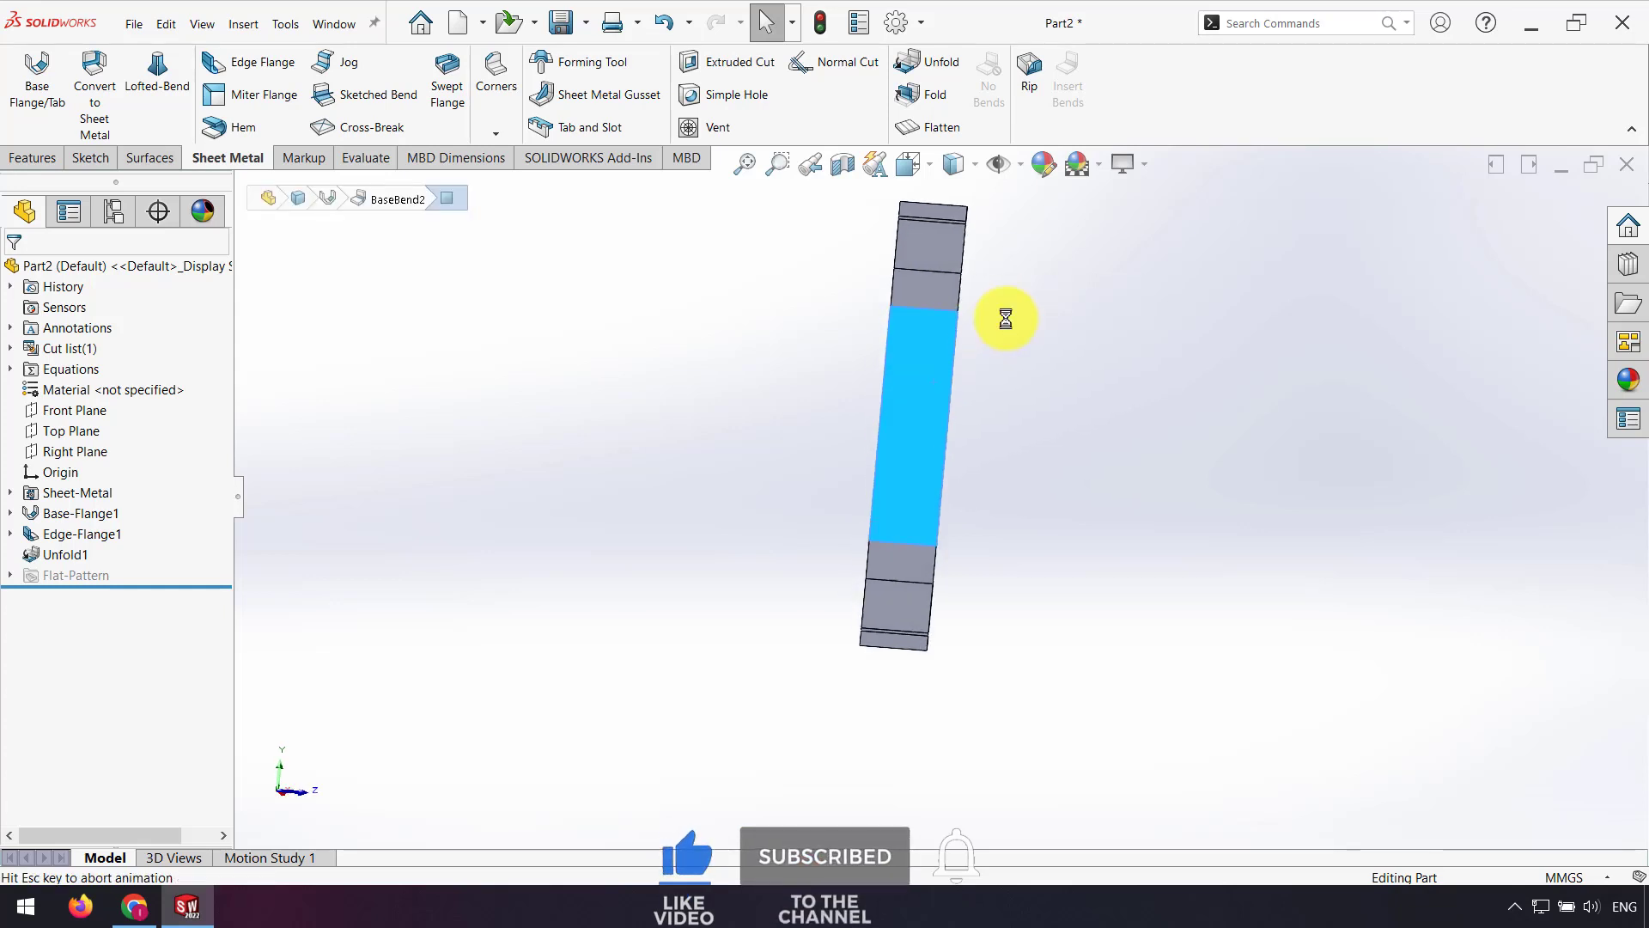
{"action": "left_click", "coordinate": [1134, 560]}
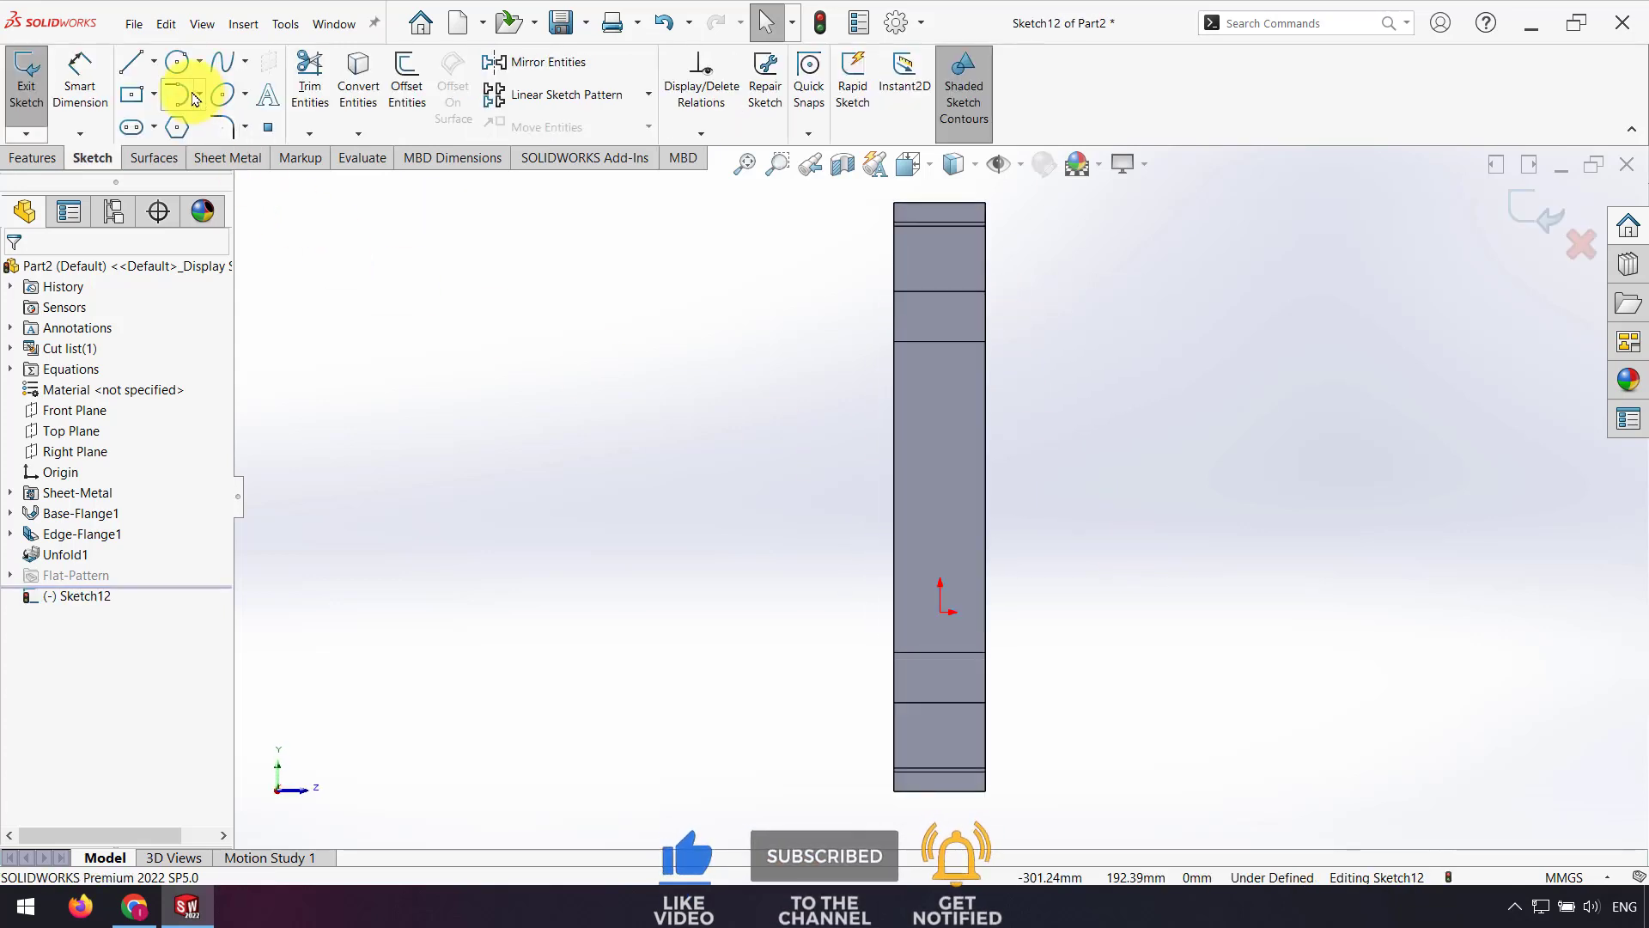
Sketch a vertical straight slot about 62 mm between centres above the origin, and align its lower centre point vertically with the origin.
{"action": "left_click", "coordinate": [133, 129]}
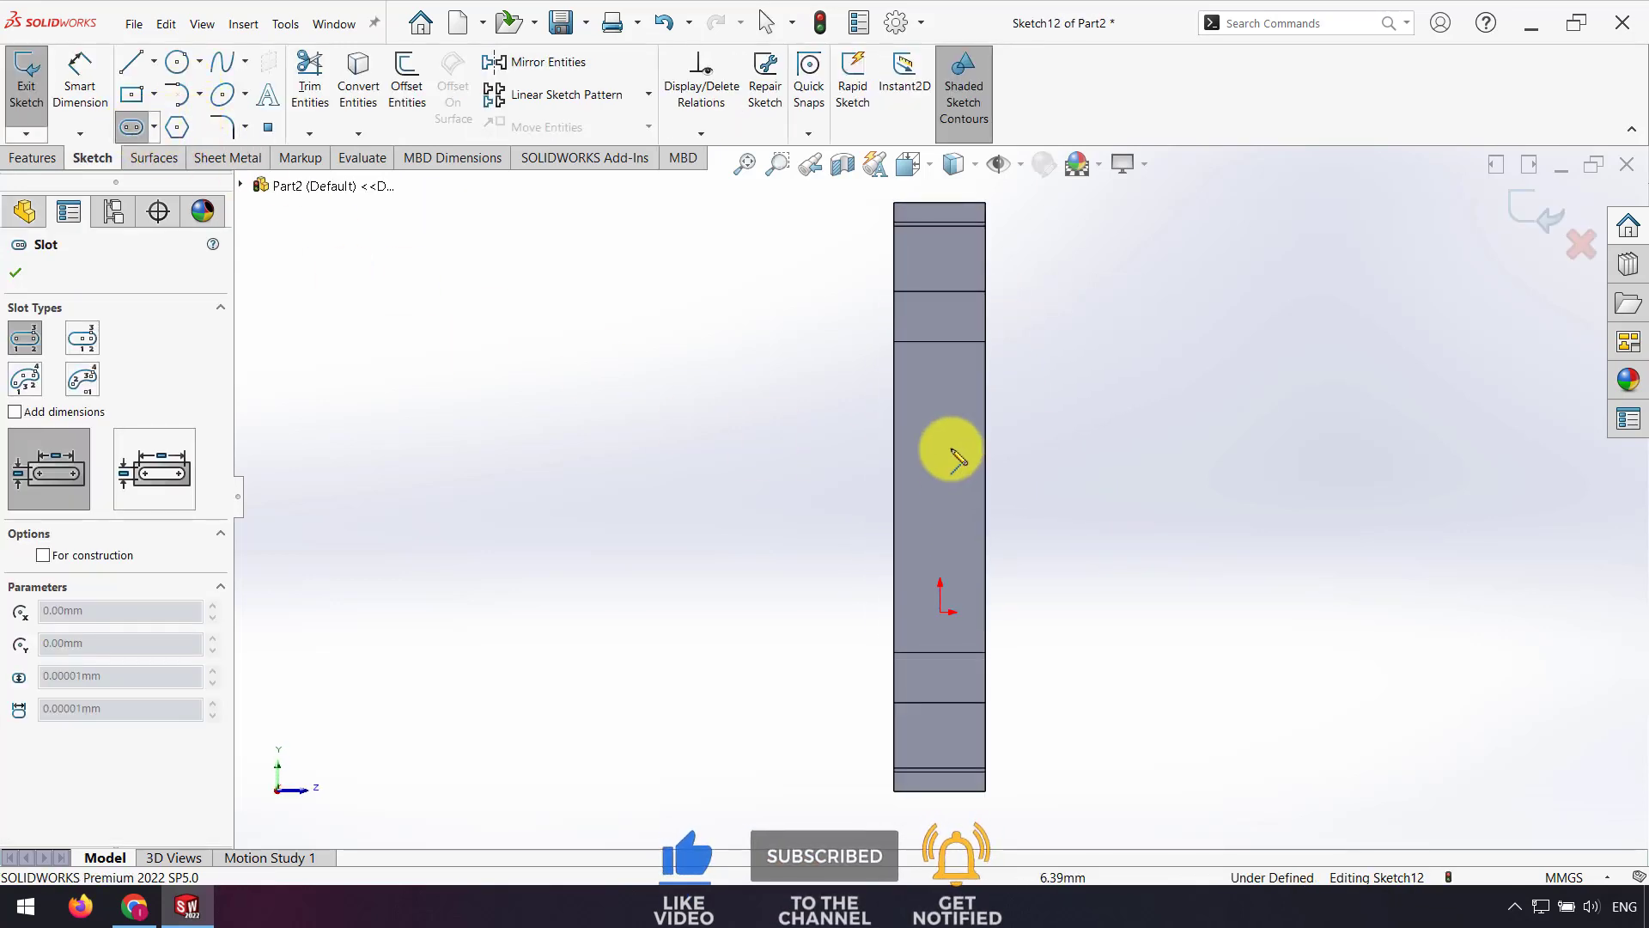
{"action": "left_click", "coordinate": [940, 422]}
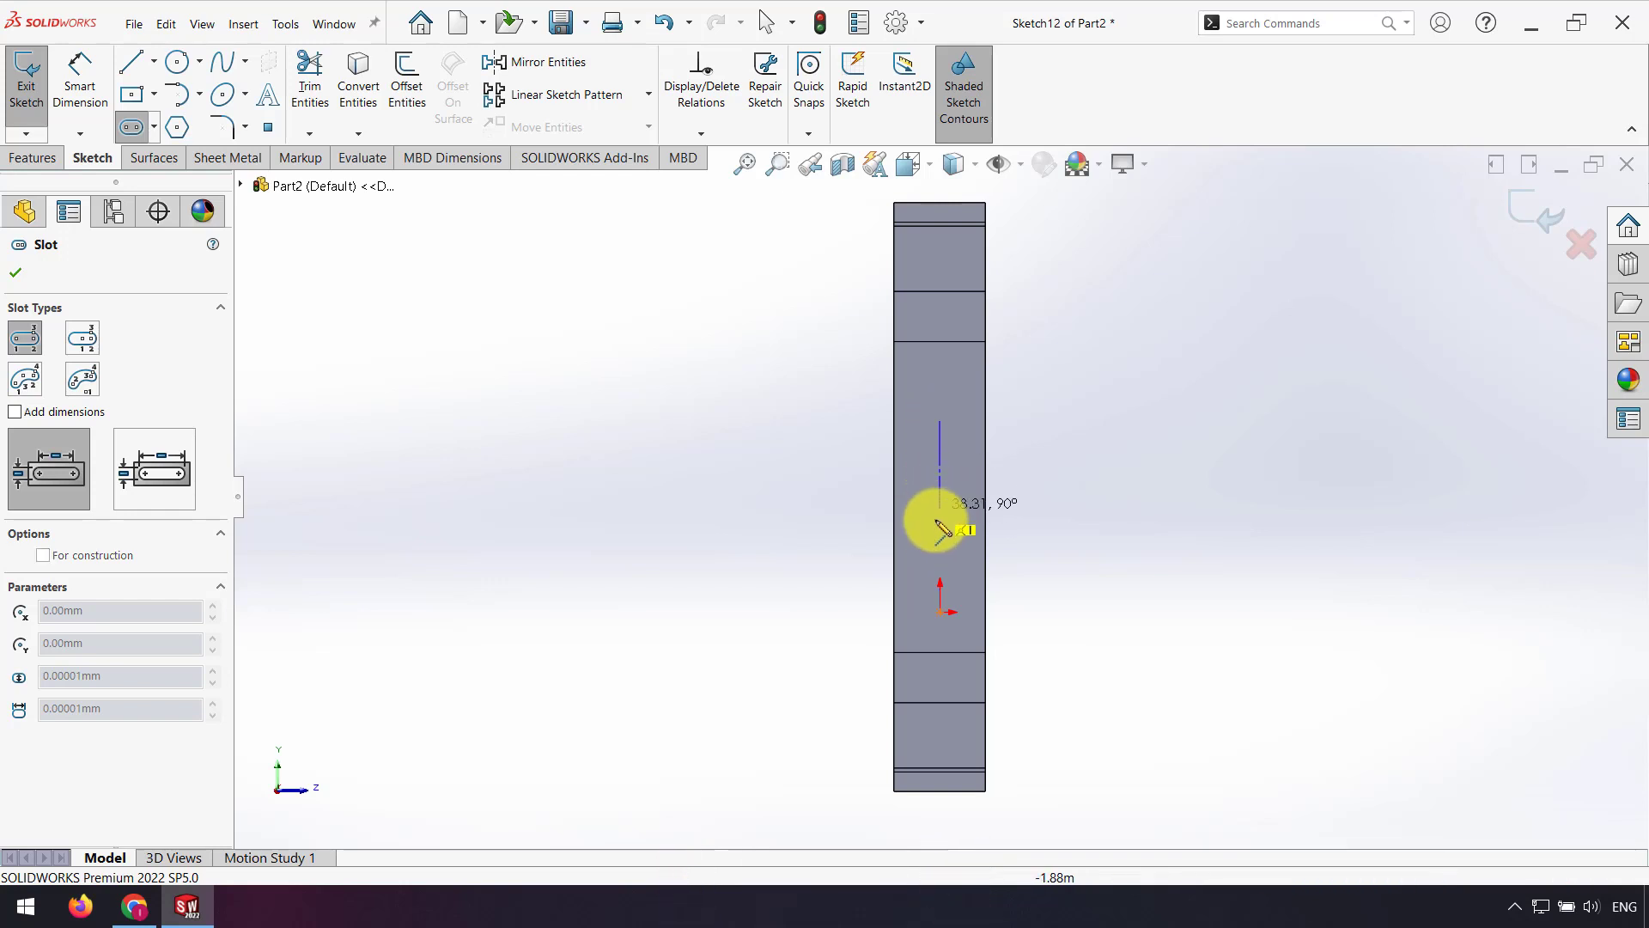
{"action": "left_click", "coordinate": [940, 563]}
{"action": "left_click", "coordinate": [958, 567]}
{"action": "key", "text": "Escape"}
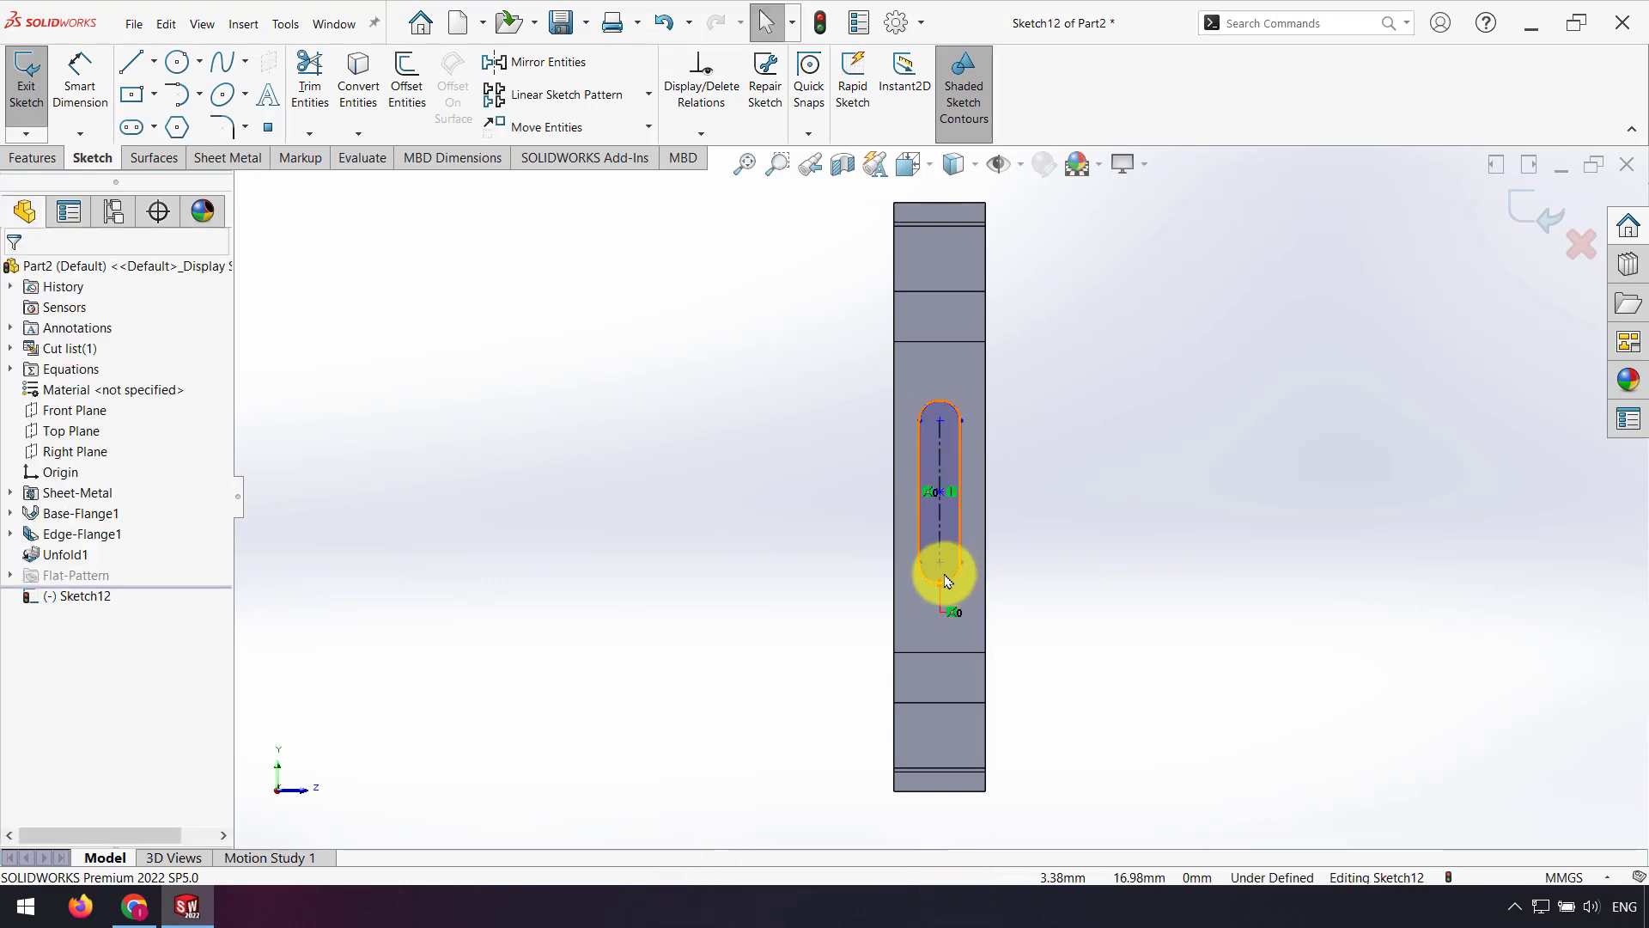
{"action": "left_click", "coordinate": [941, 559]}
{"action": "left_click", "coordinate": [941, 608], "text": "ctrl"}
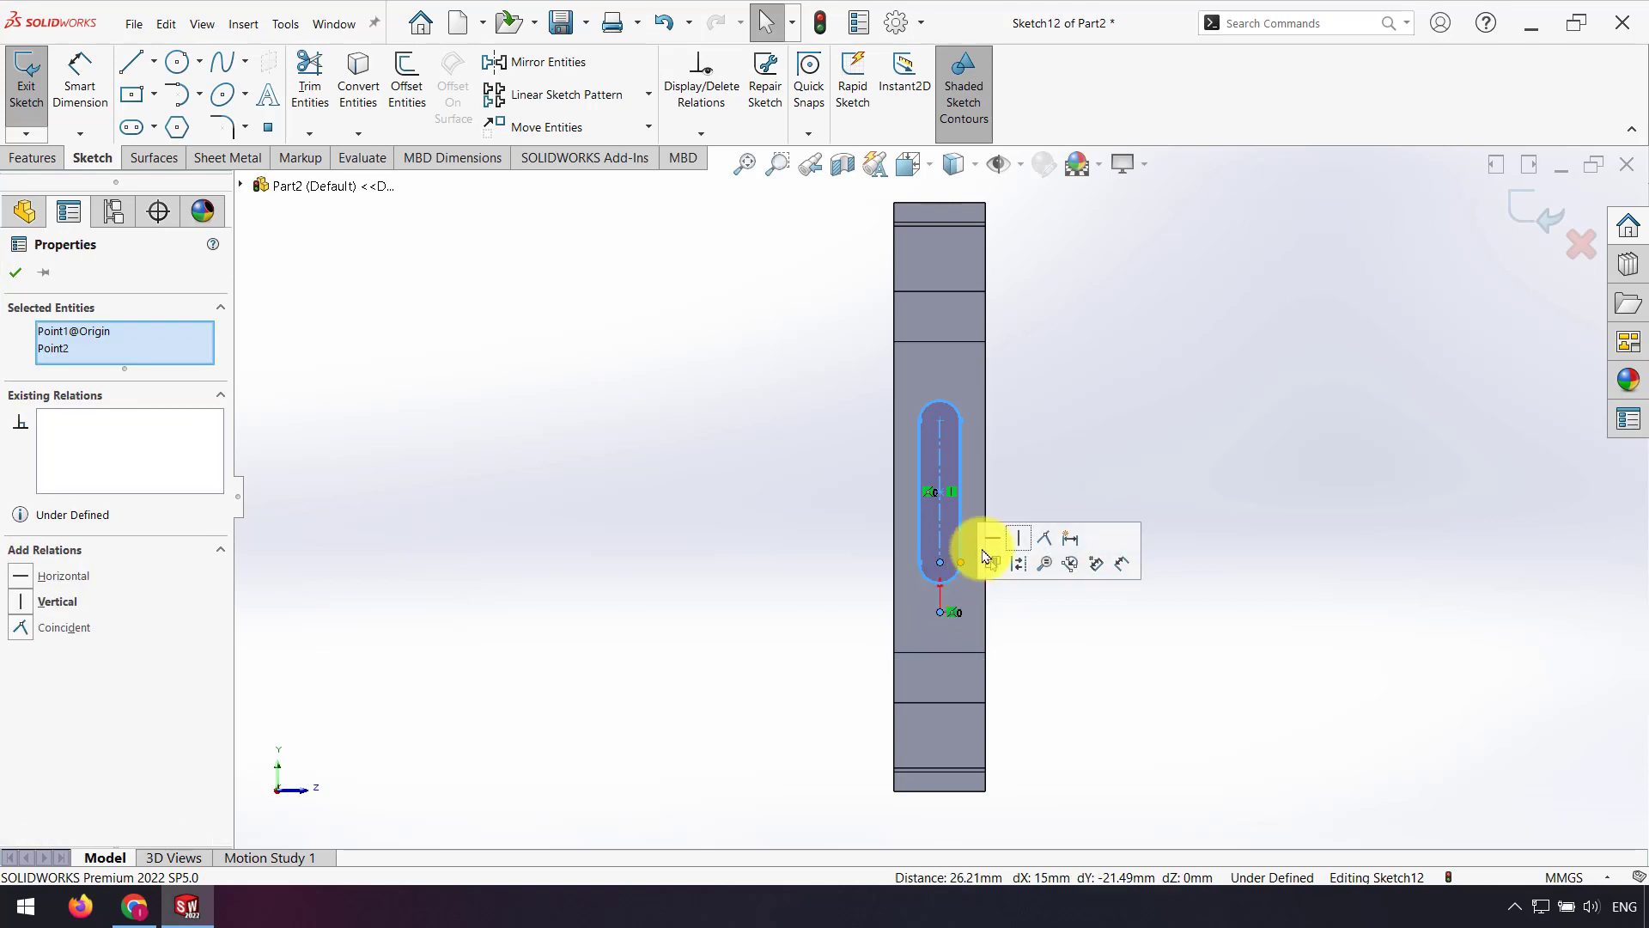
{"action": "left_click", "coordinate": [1018, 541]}
Dimension the slot's centre-to-centre length as 30 mm.
{"action": "left_click", "coordinate": [80, 86]}
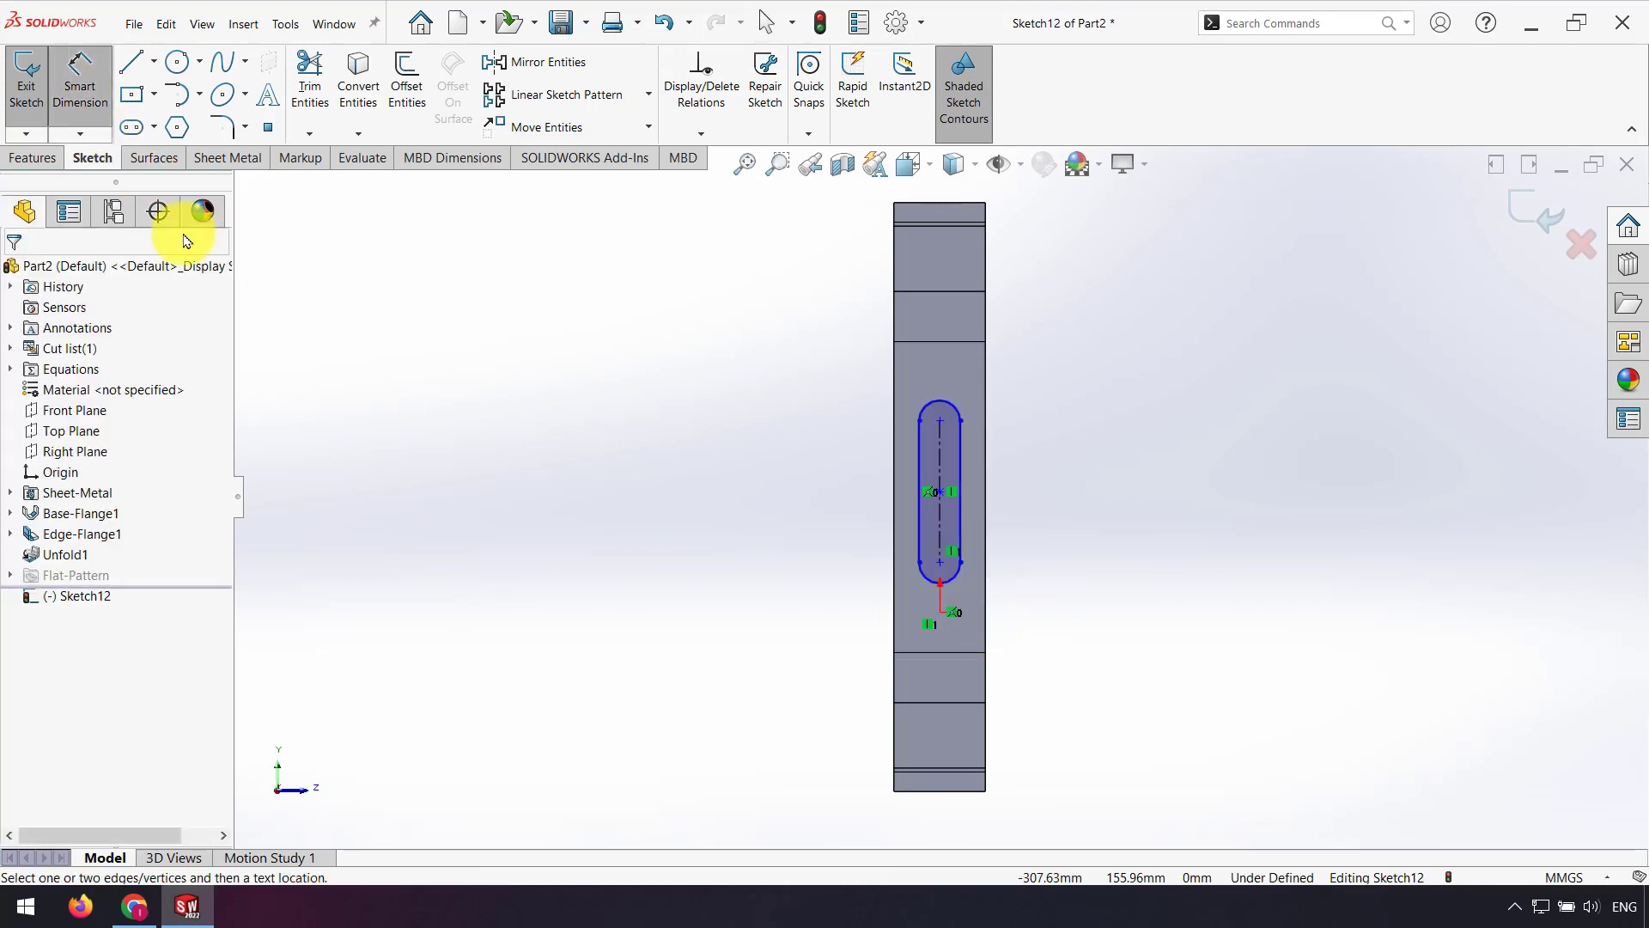
{"action": "left_click", "coordinate": [944, 518]}
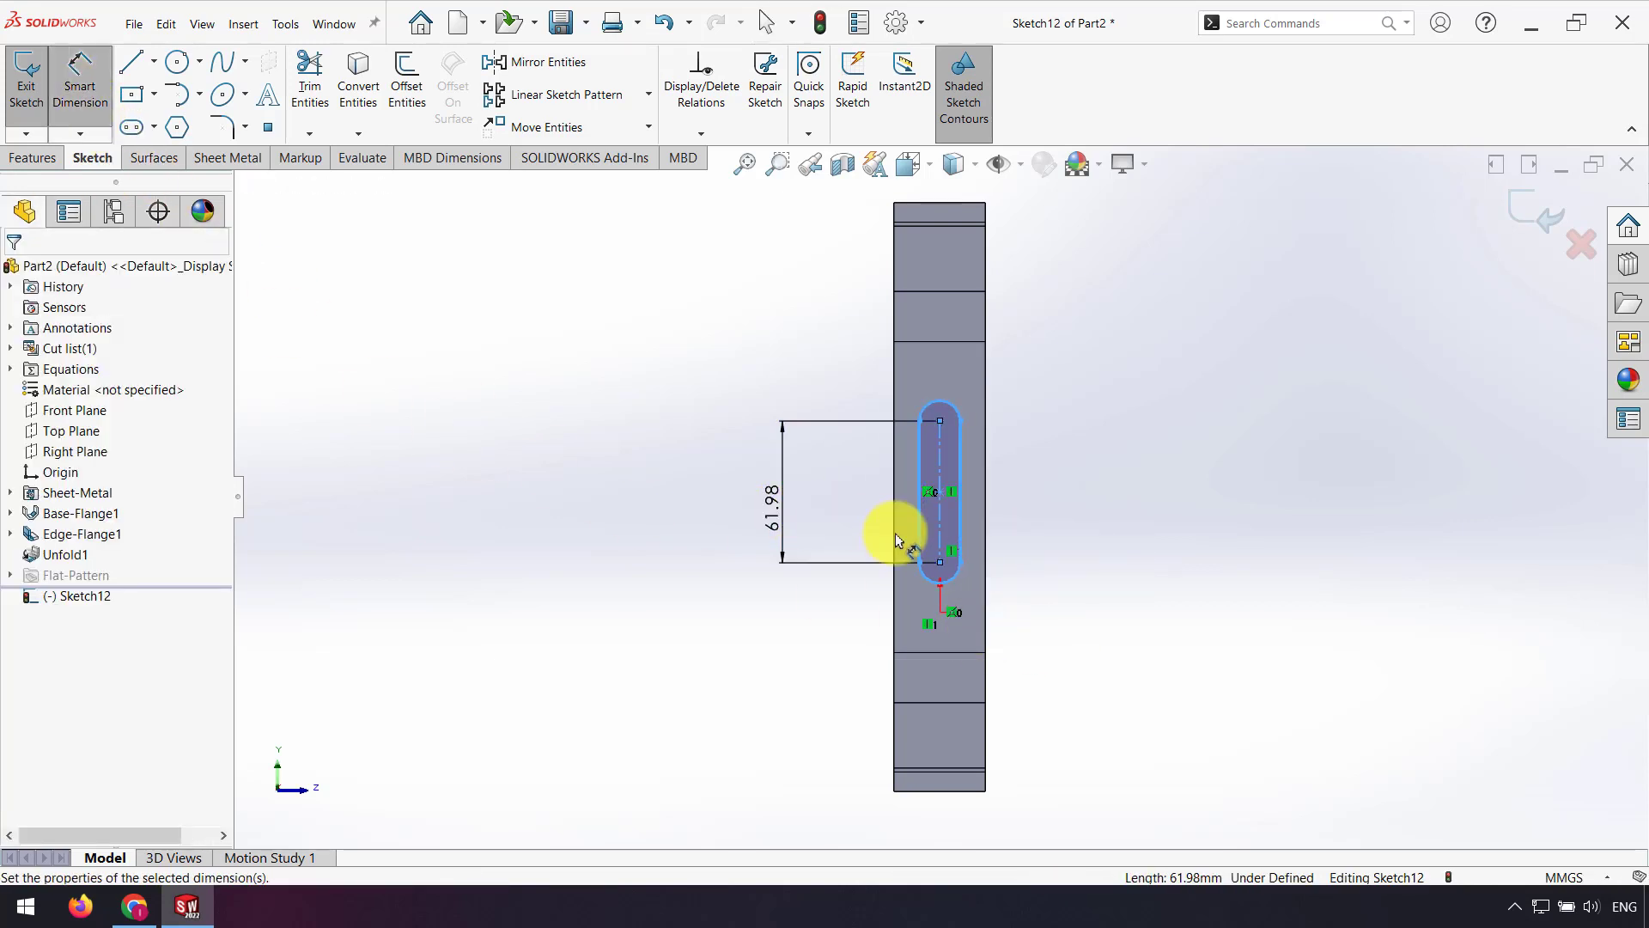
{"action": "left_click", "coordinate": [900, 539]}
{"action": "type", "text": "30"}
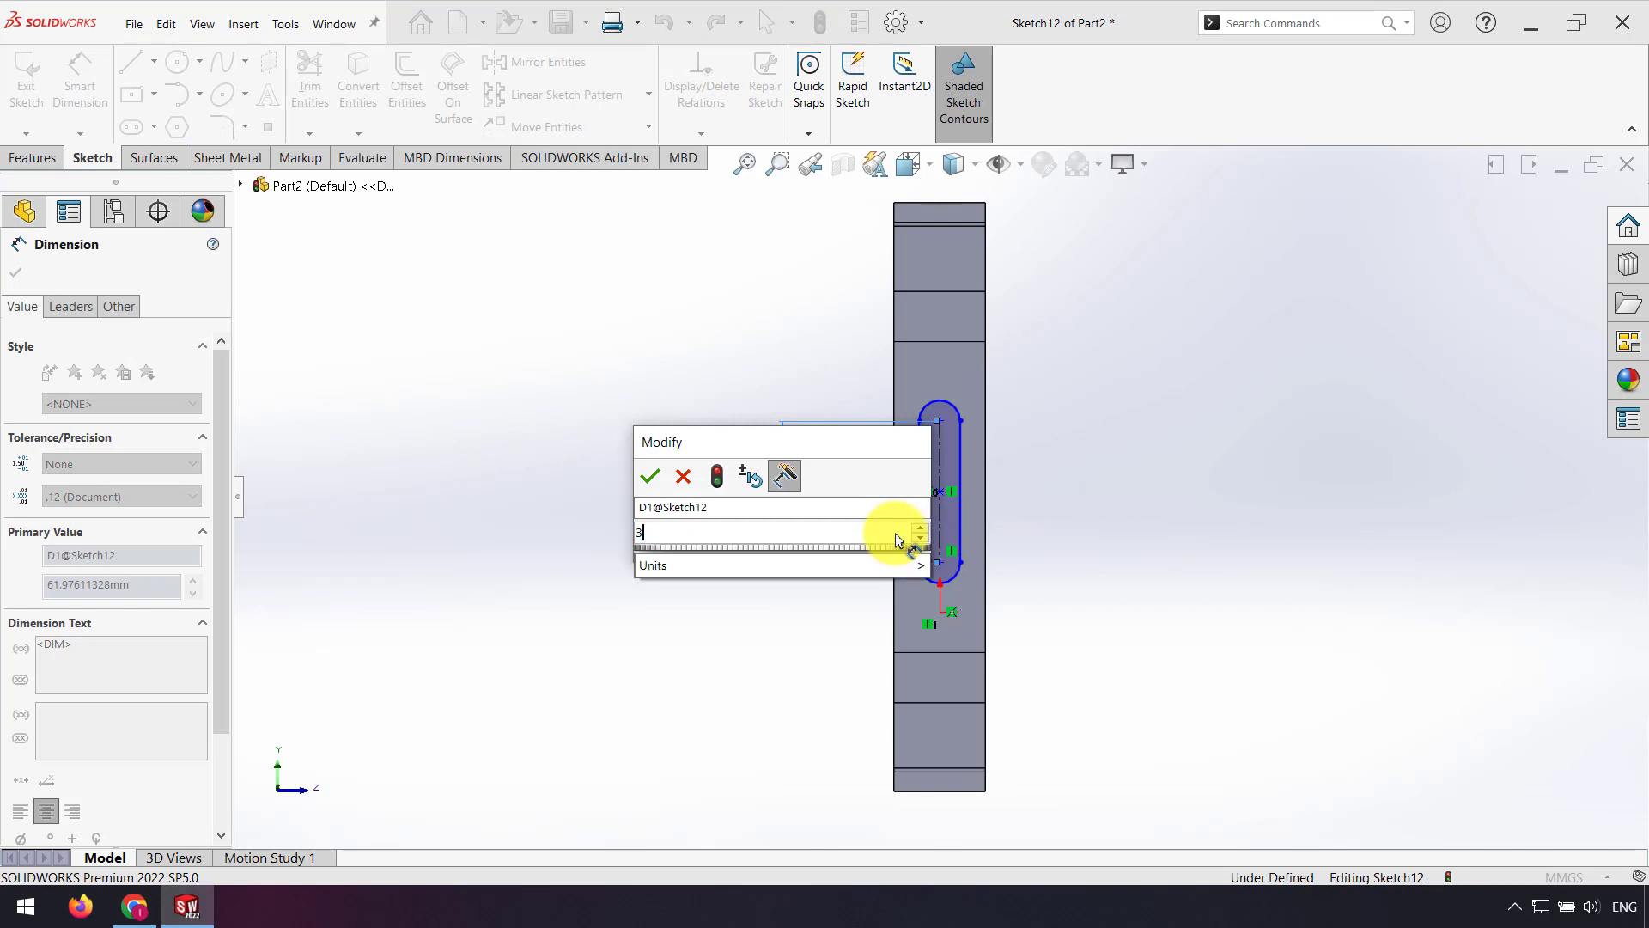
{"action": "key", "text": "Return"}
{"action": "right_click", "coordinate": [896, 526]}
{"action": "left_click", "coordinate": [1076, 323]}
Dimension the distance between the slot's two straight sides as 15 mm.
{"action": "scroll", "coordinate": [1049, 460], "scroll_direction": "down", "scroll_amount": 5}
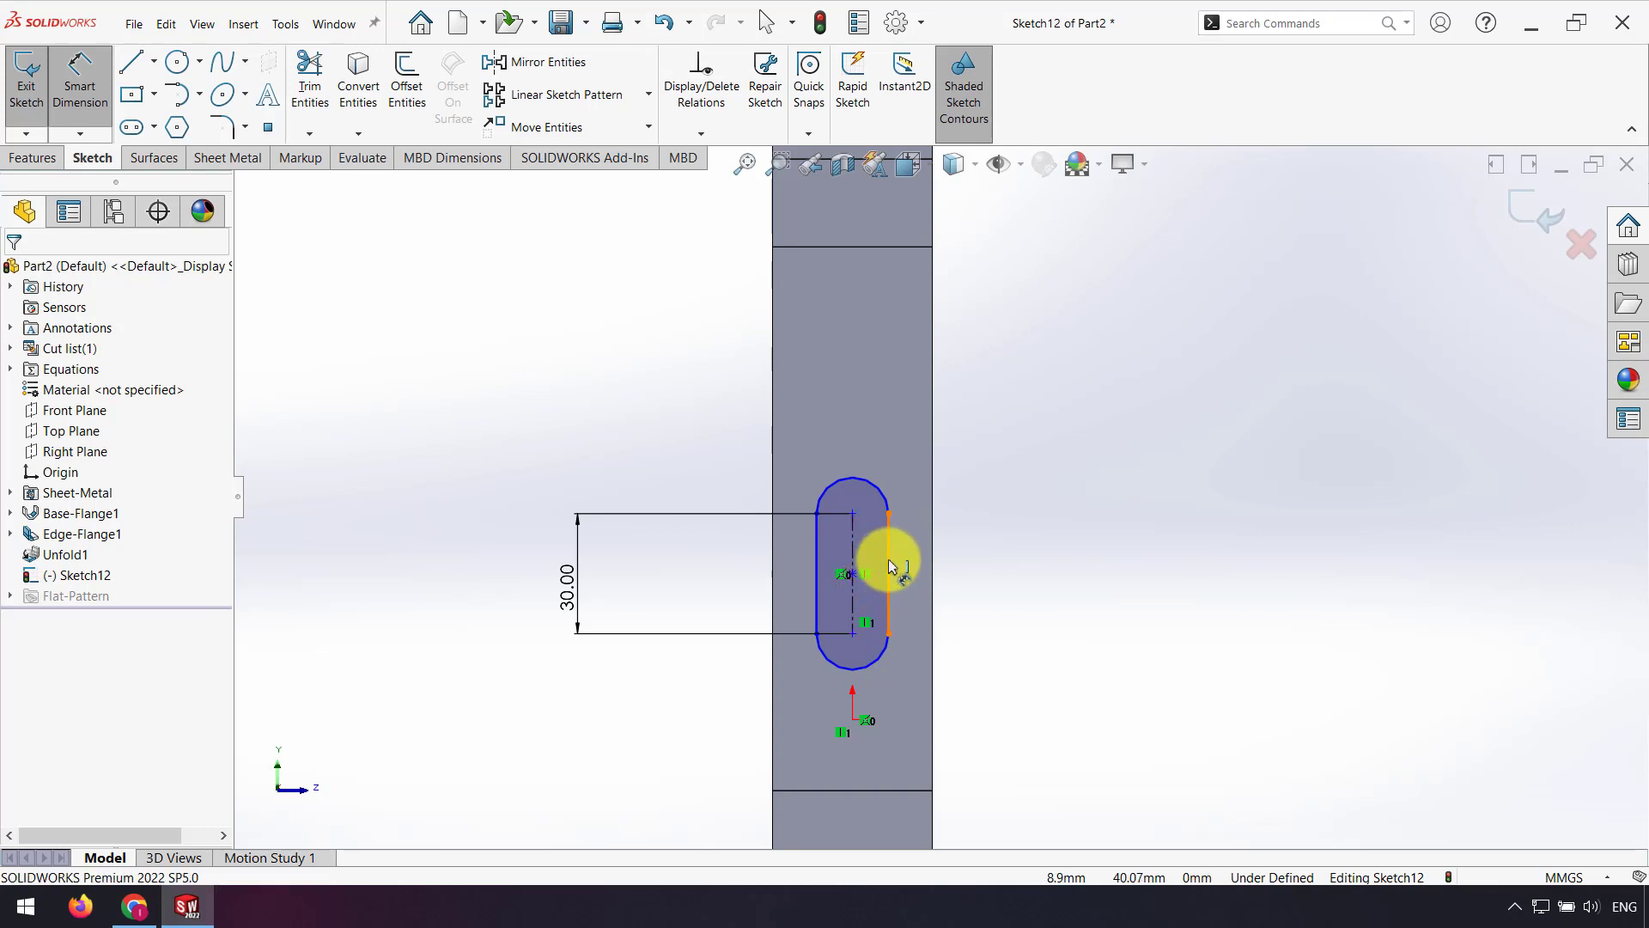
{"action": "left_click", "coordinate": [890, 567]}
{"action": "left_click", "coordinate": [816, 575]}
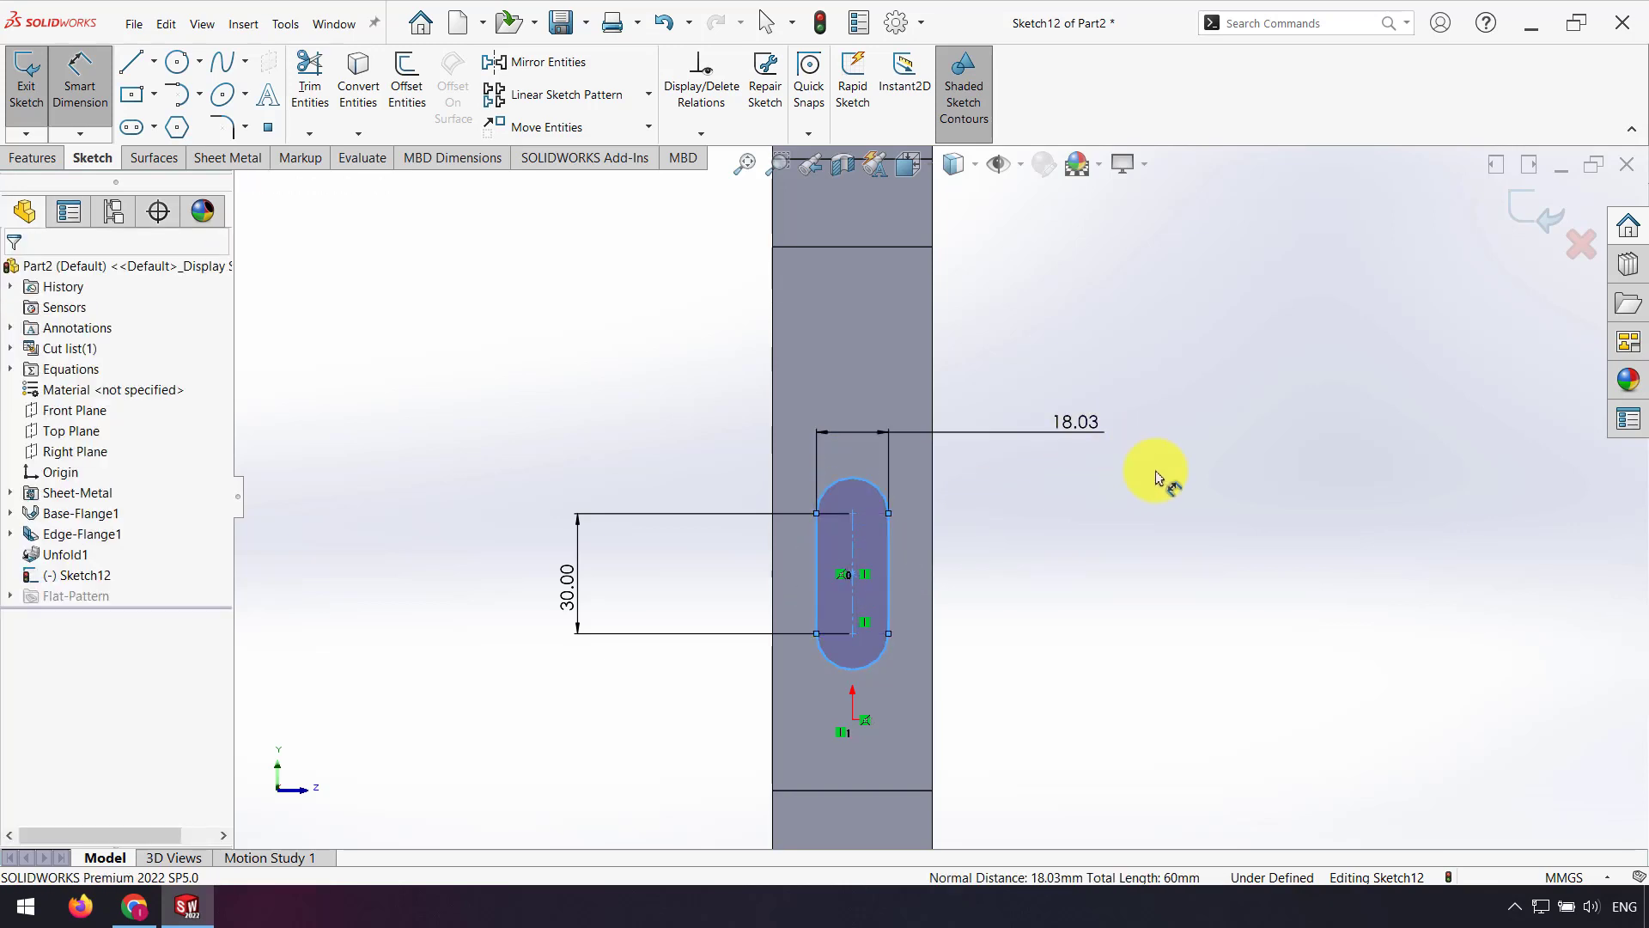
{"action": "left_click", "coordinate": [1156, 478]}
{"action": "type", "text": "15"}
{"action": "key", "text": "Return"}
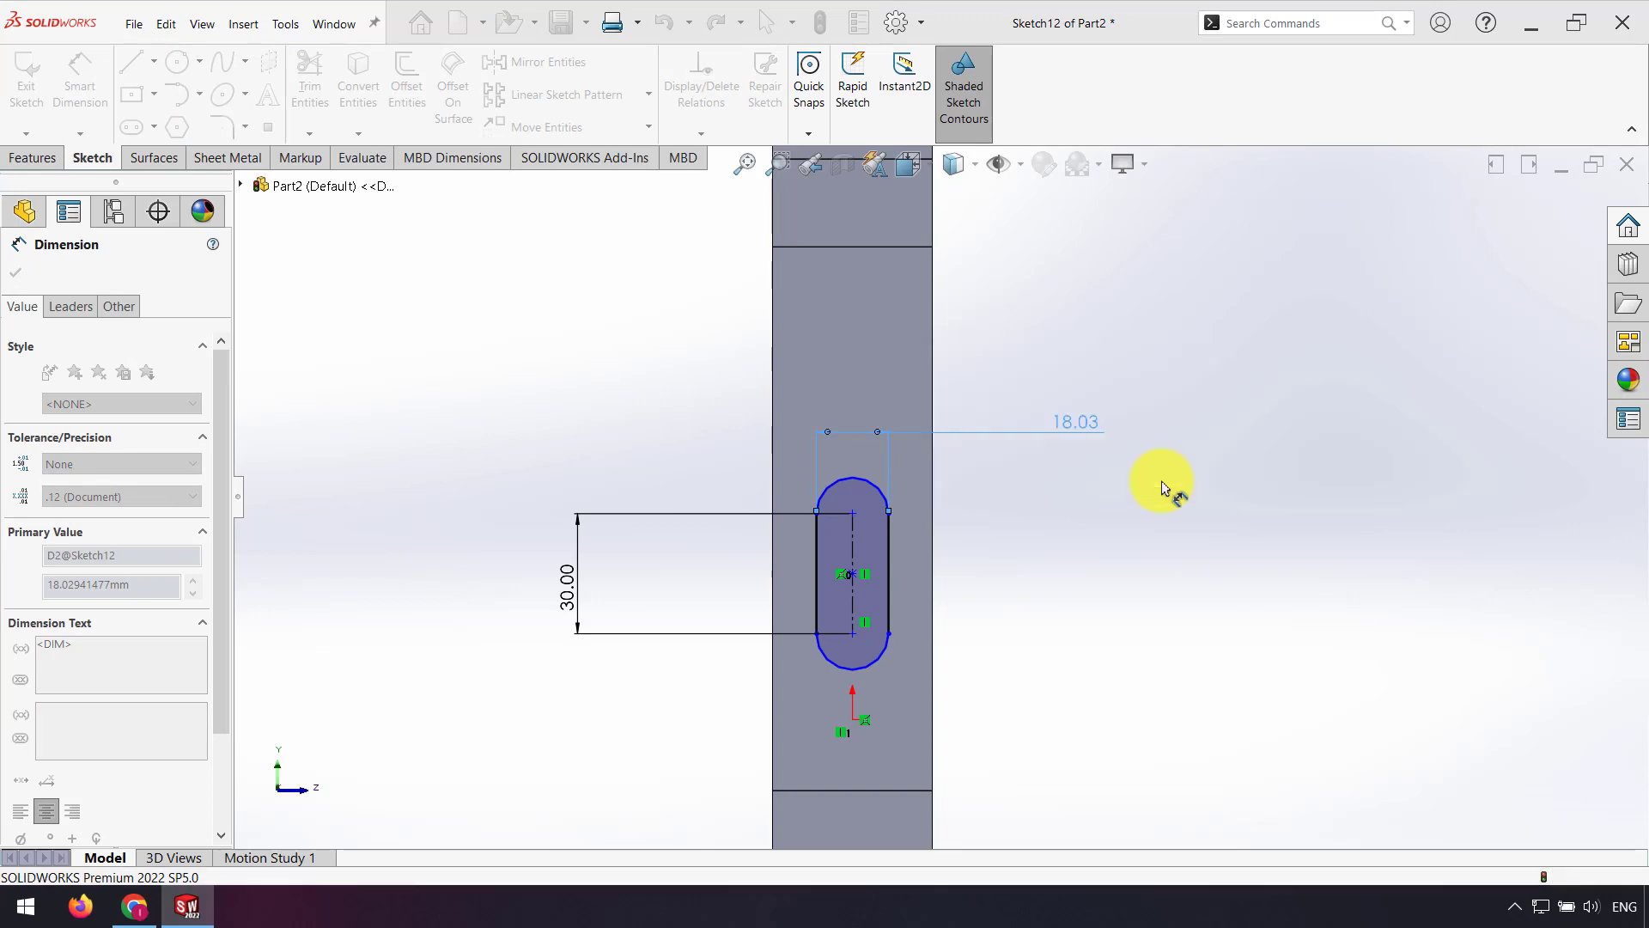
{"action": "left_click", "coordinate": [1139, 567]}
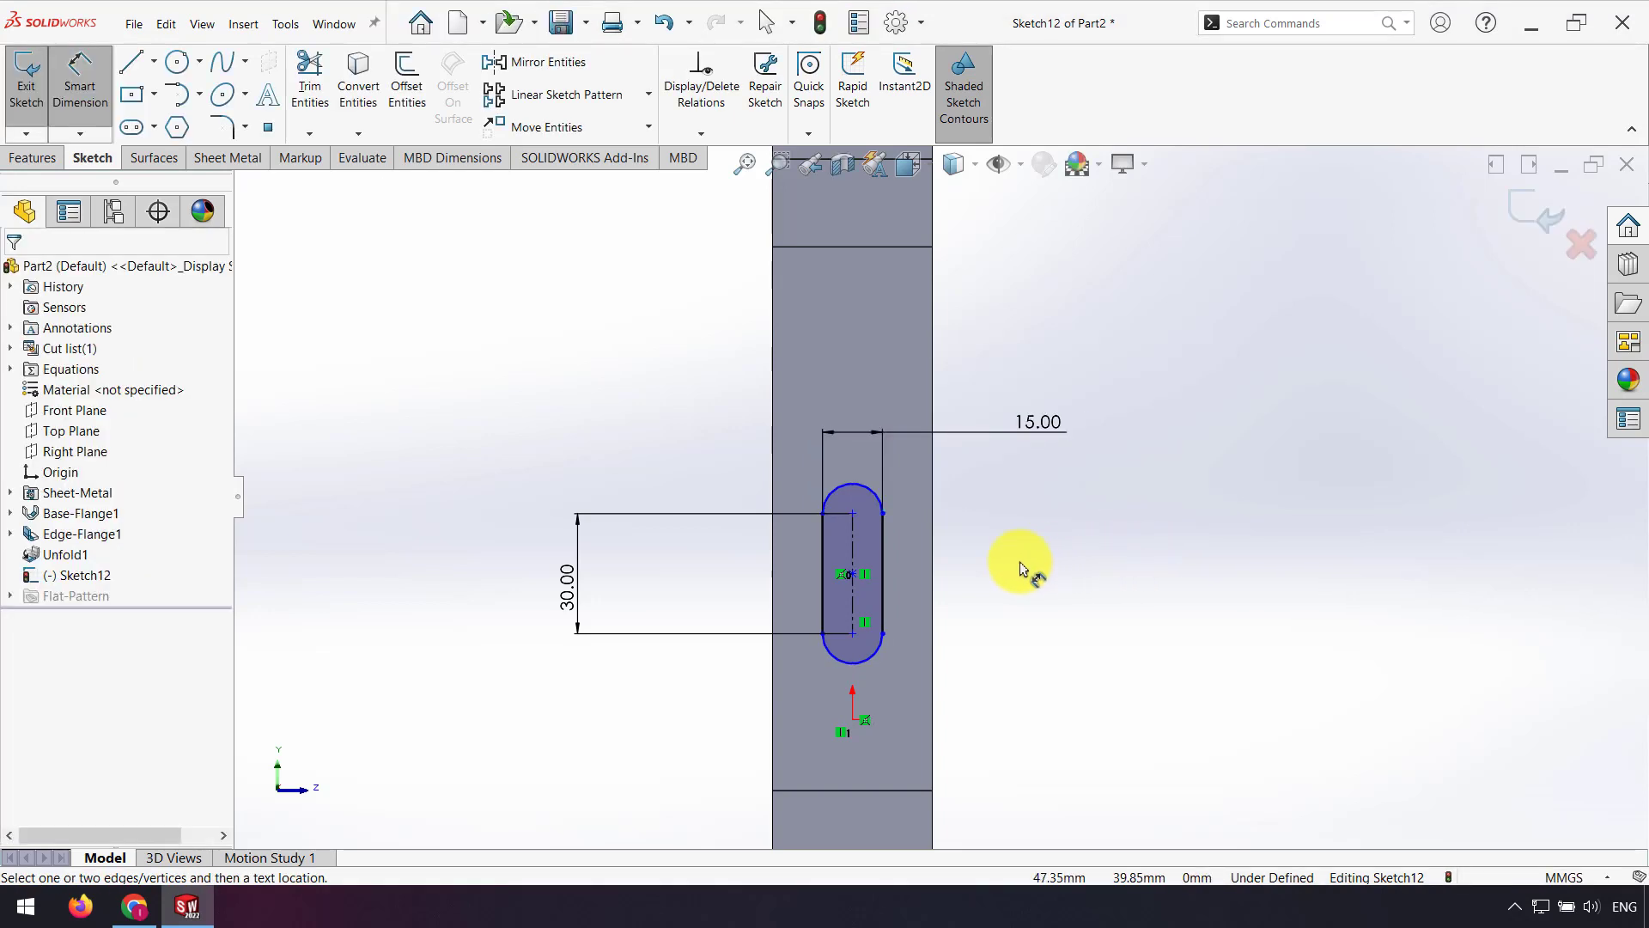
{"action": "scroll", "coordinate": [979, 567], "scroll_direction": "down", "scroll_amount": 1}
{"action": "key", "text": "Escape"}
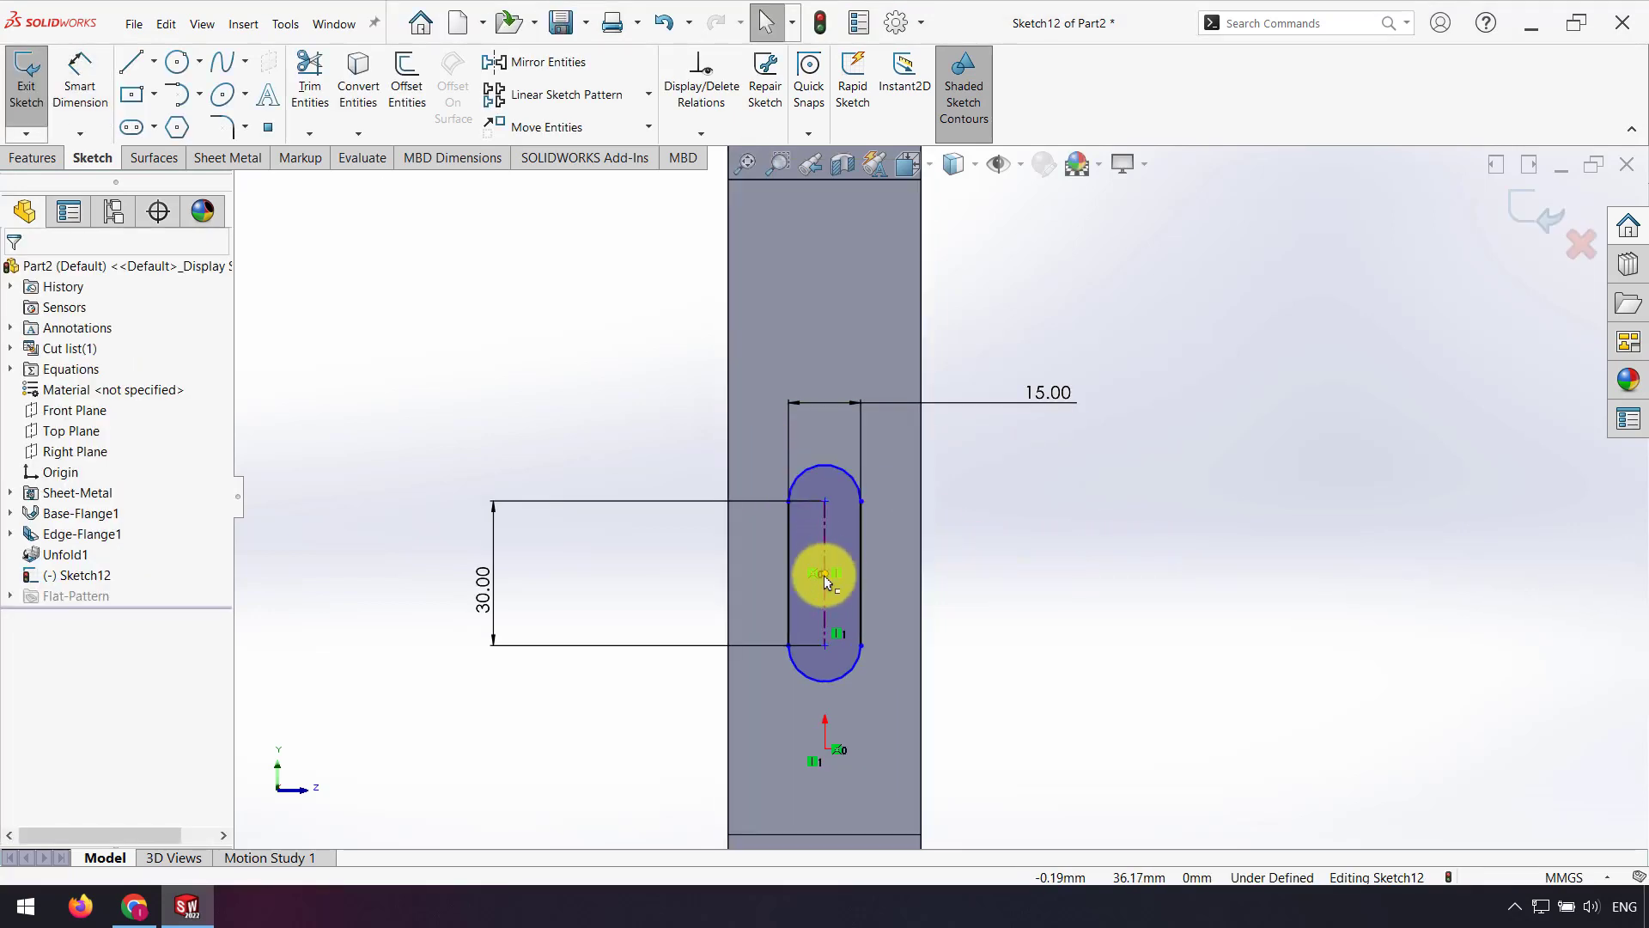
Align the slot's centre point horizontally with the midpoint of the central face's long edge.
{"action": "left_click", "coordinate": [860, 558]}
{"action": "key", "text": "Escape"}
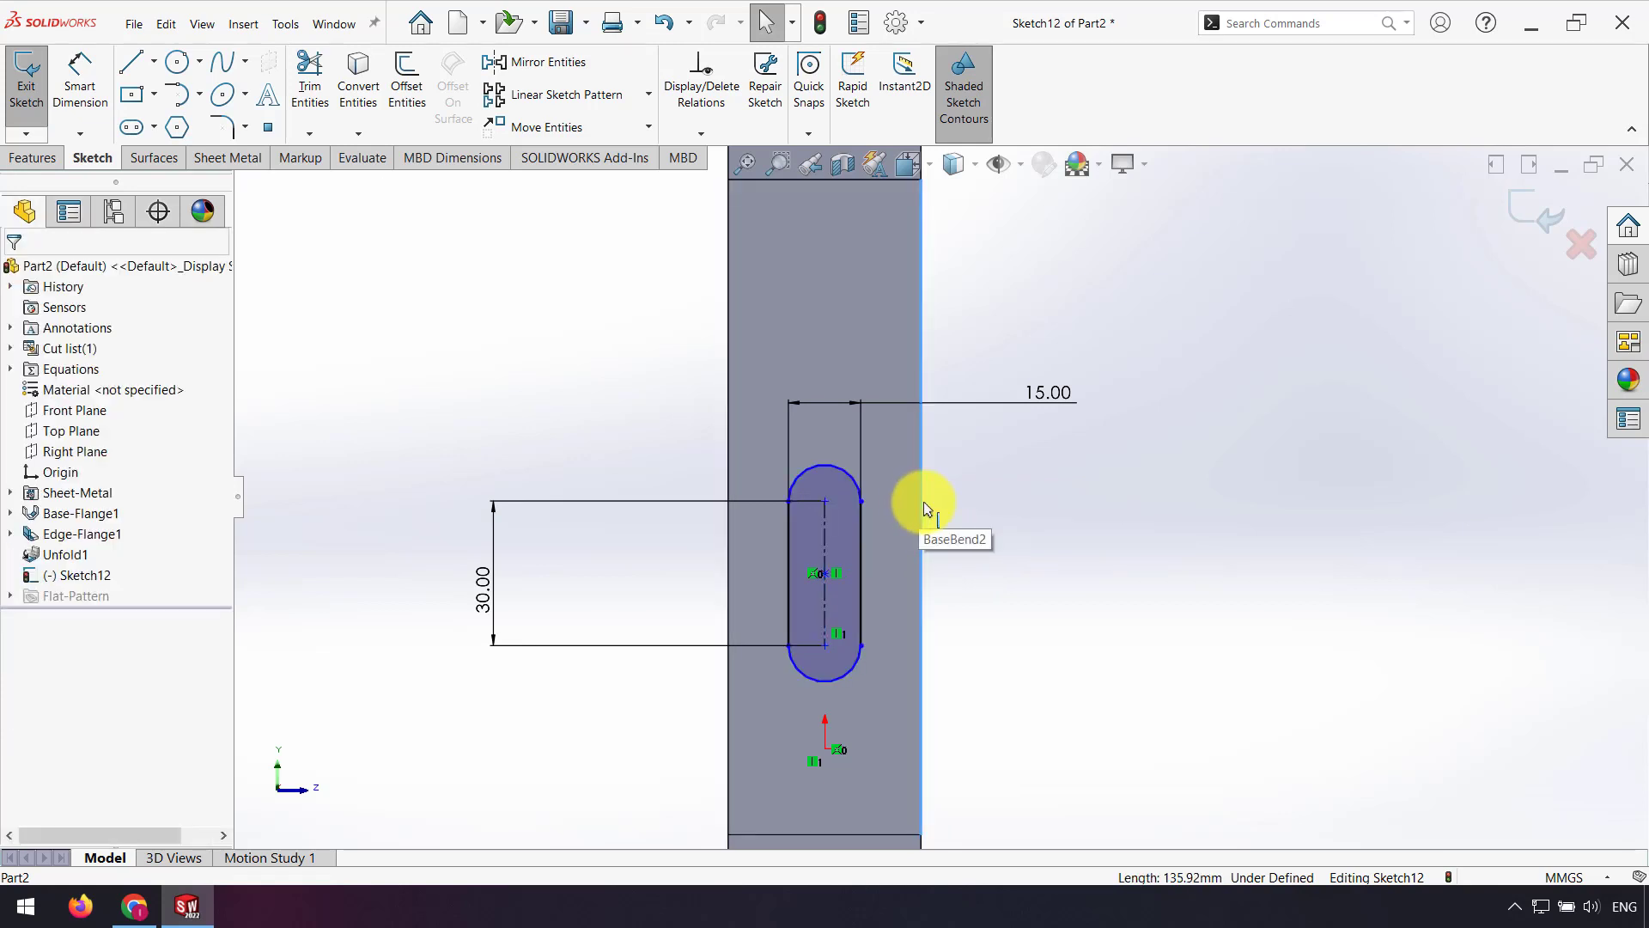
{"action": "left_click", "coordinate": [919, 508]}
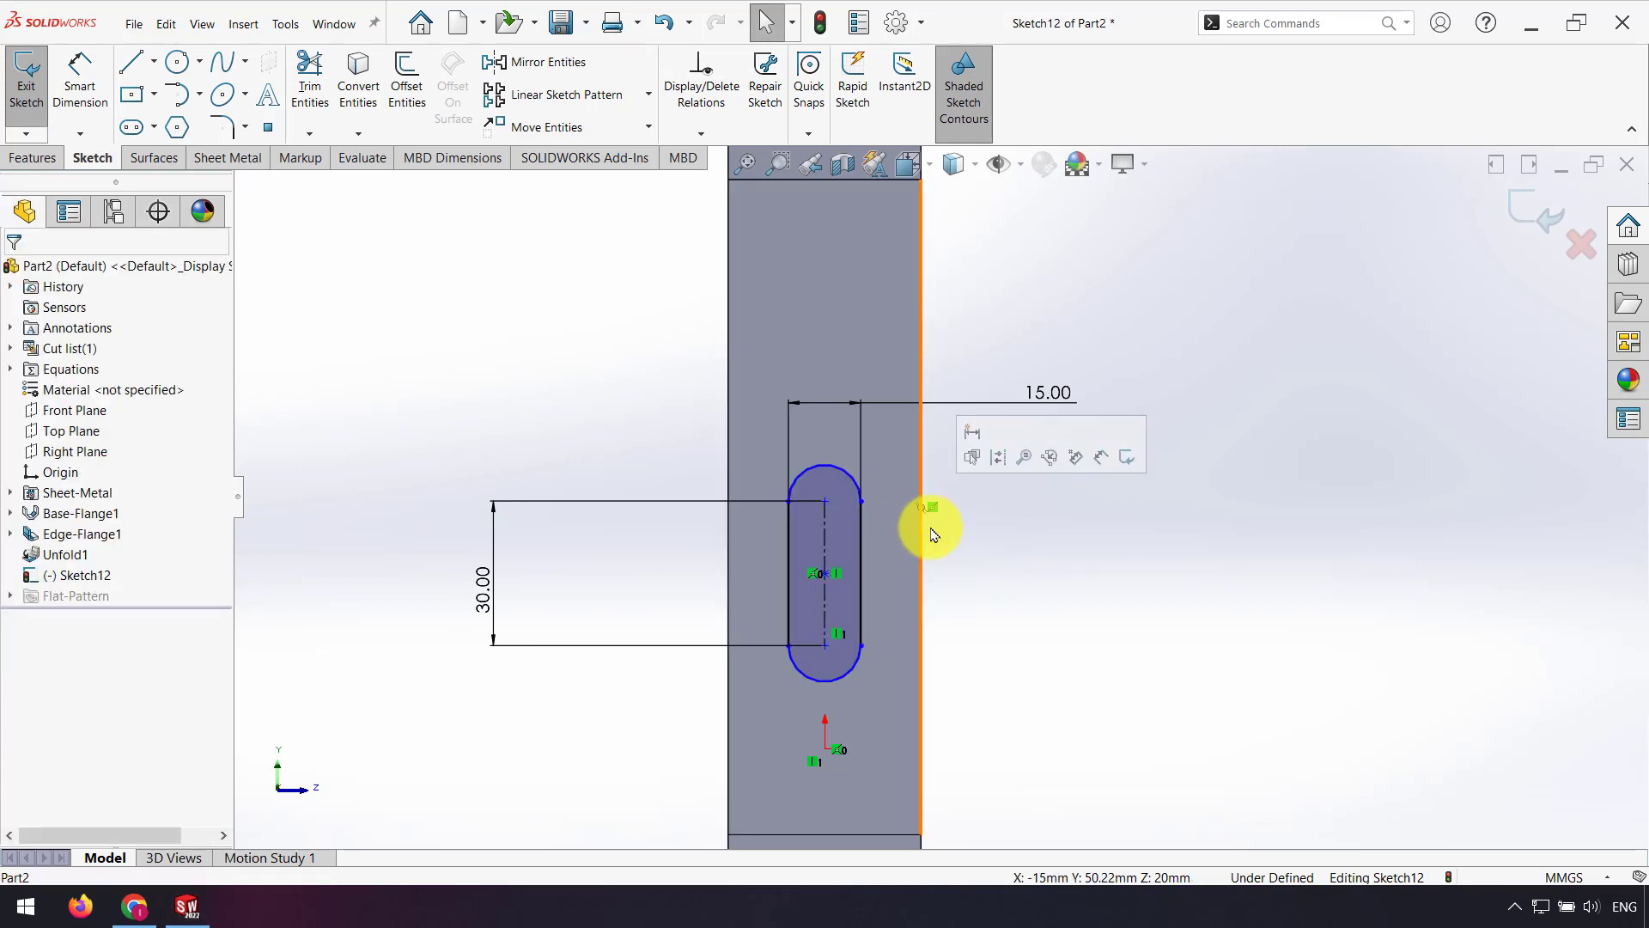
{"action": "left_click", "coordinate": [826, 574], "text": "ctrl"}
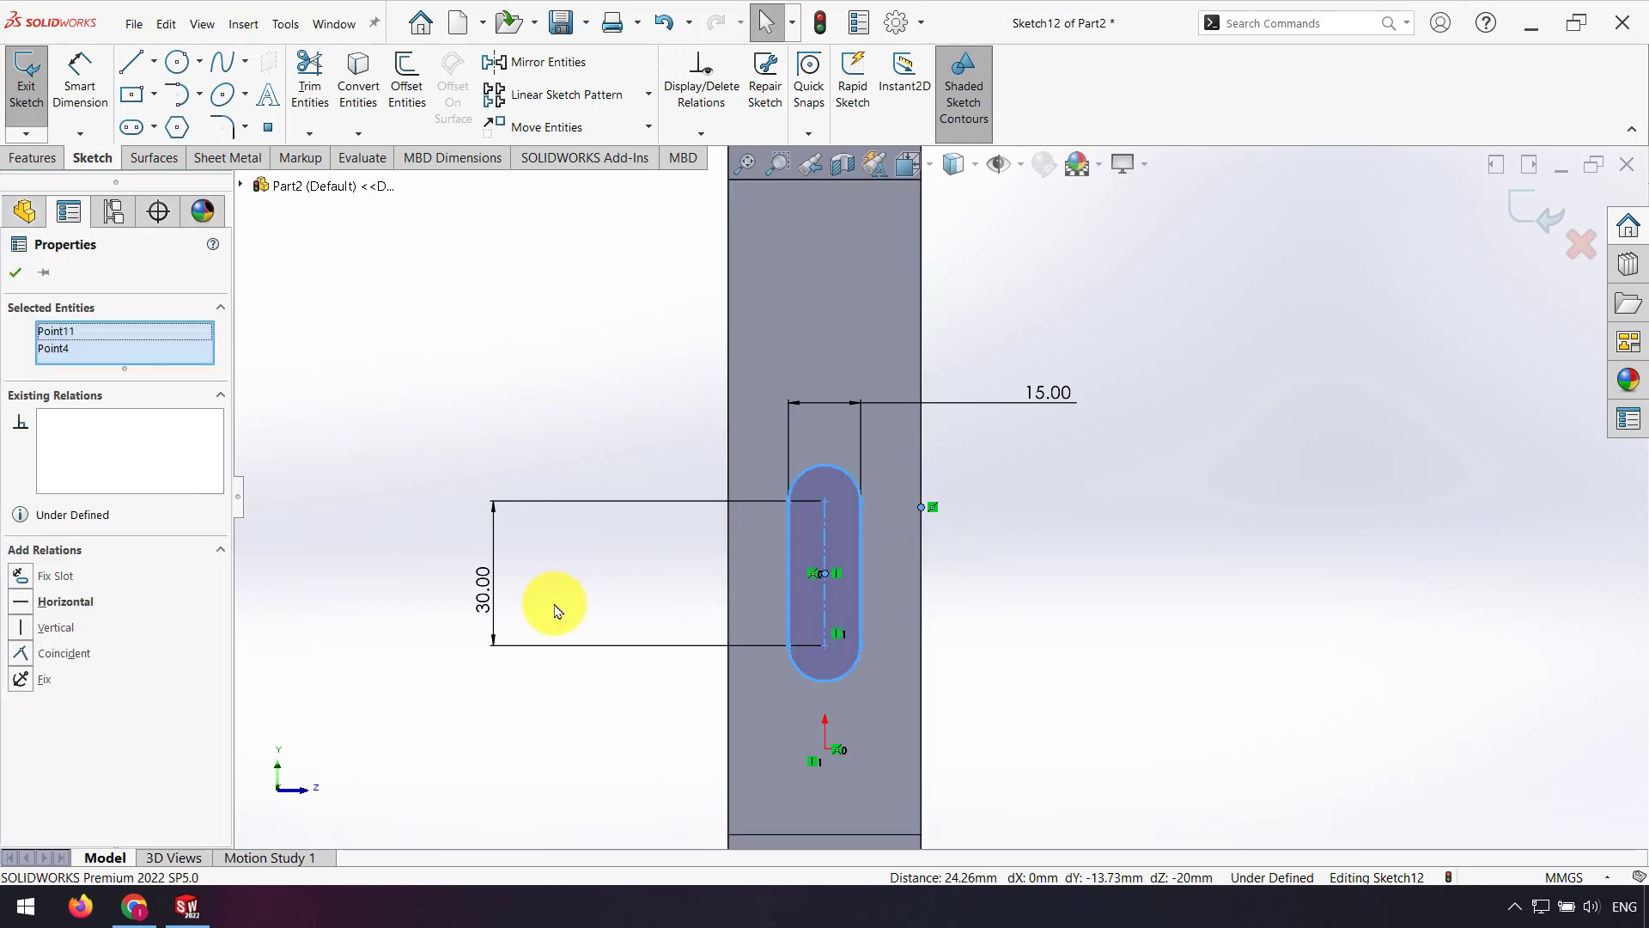
{"action": "left_click", "coordinate": [13, 612]}
{"action": "left_click", "coordinate": [1031, 604]}
{"action": "scroll", "coordinate": [1047, 608], "scroll_direction": "up", "scroll_amount": 3}
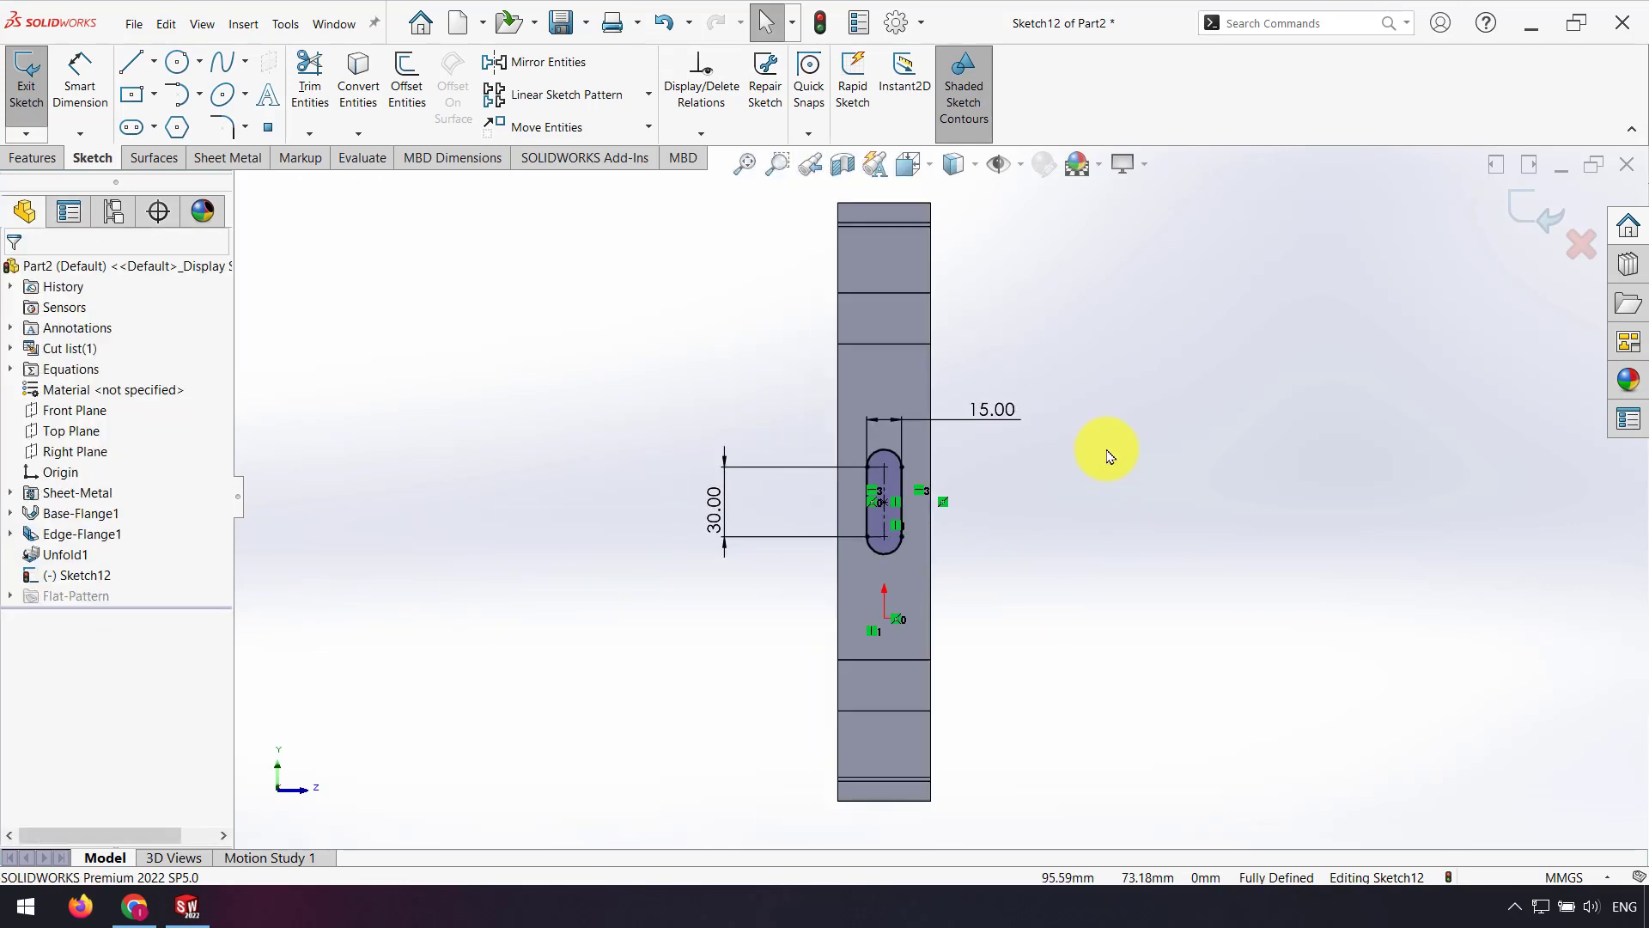
Exit the slot sketch and cut it through the strip with a Blind Extruded Cut linked to thickness, with Normal cut enabled.
{"action": "scroll", "coordinate": [1108, 455], "scroll_direction": "down", "scroll_amount": 2}
{"action": "scroll", "coordinate": [1108, 455], "scroll_direction": "down", "scroll_amount": 1}
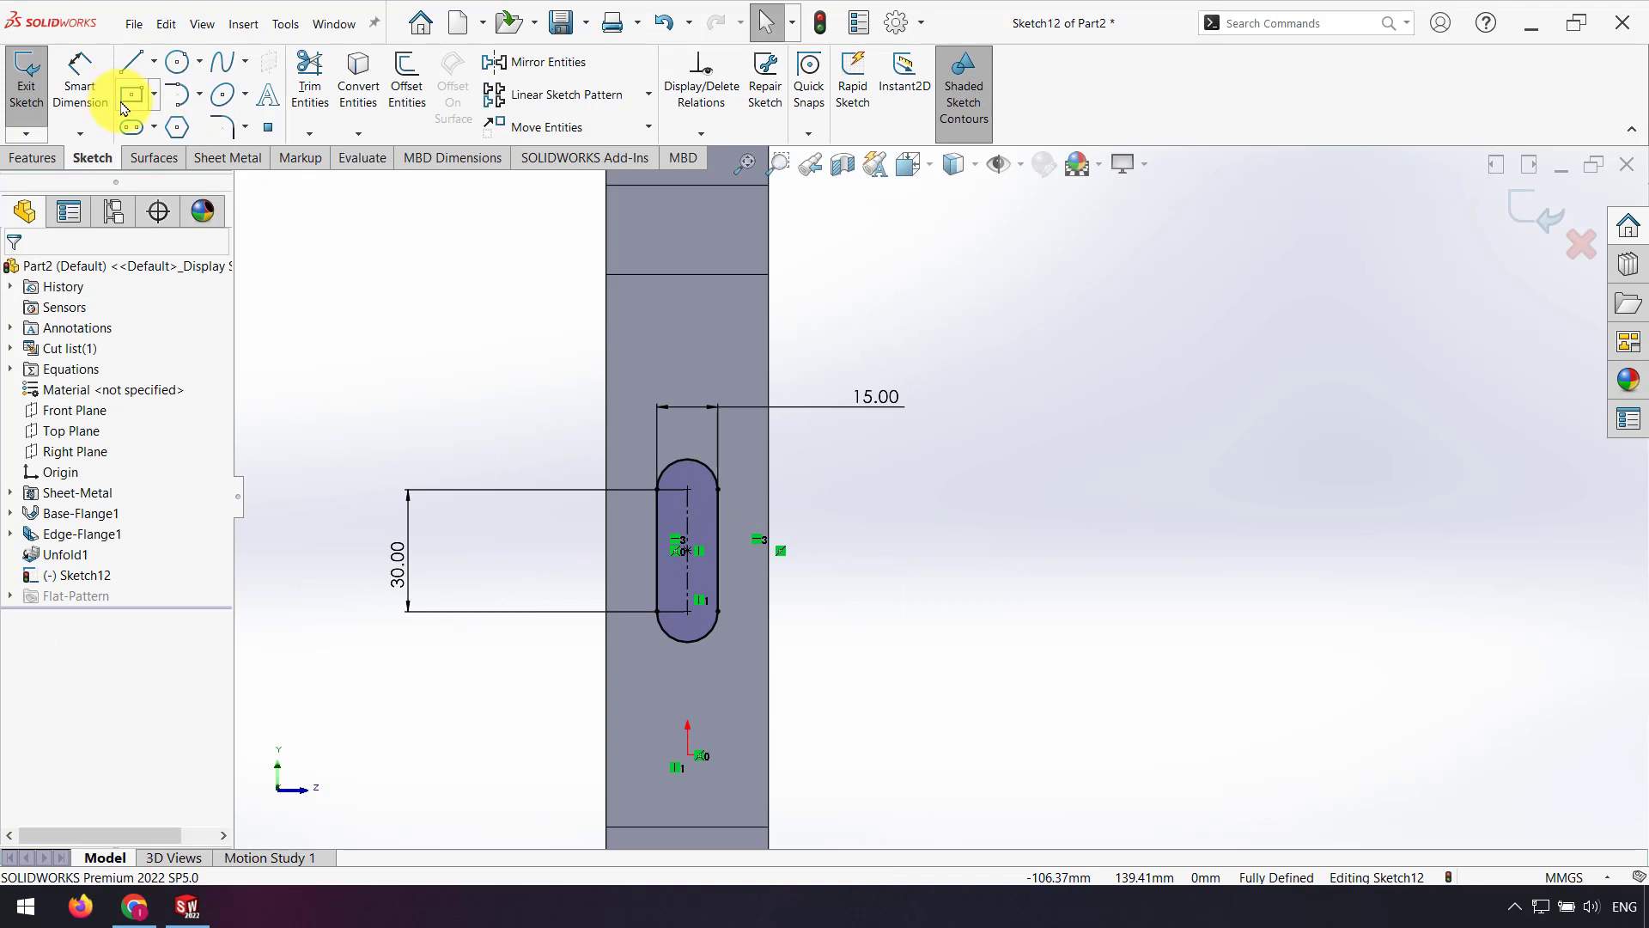
{"action": "left_click", "coordinate": [1513, 211]}
{"action": "left_click", "coordinate": [33, 157]}
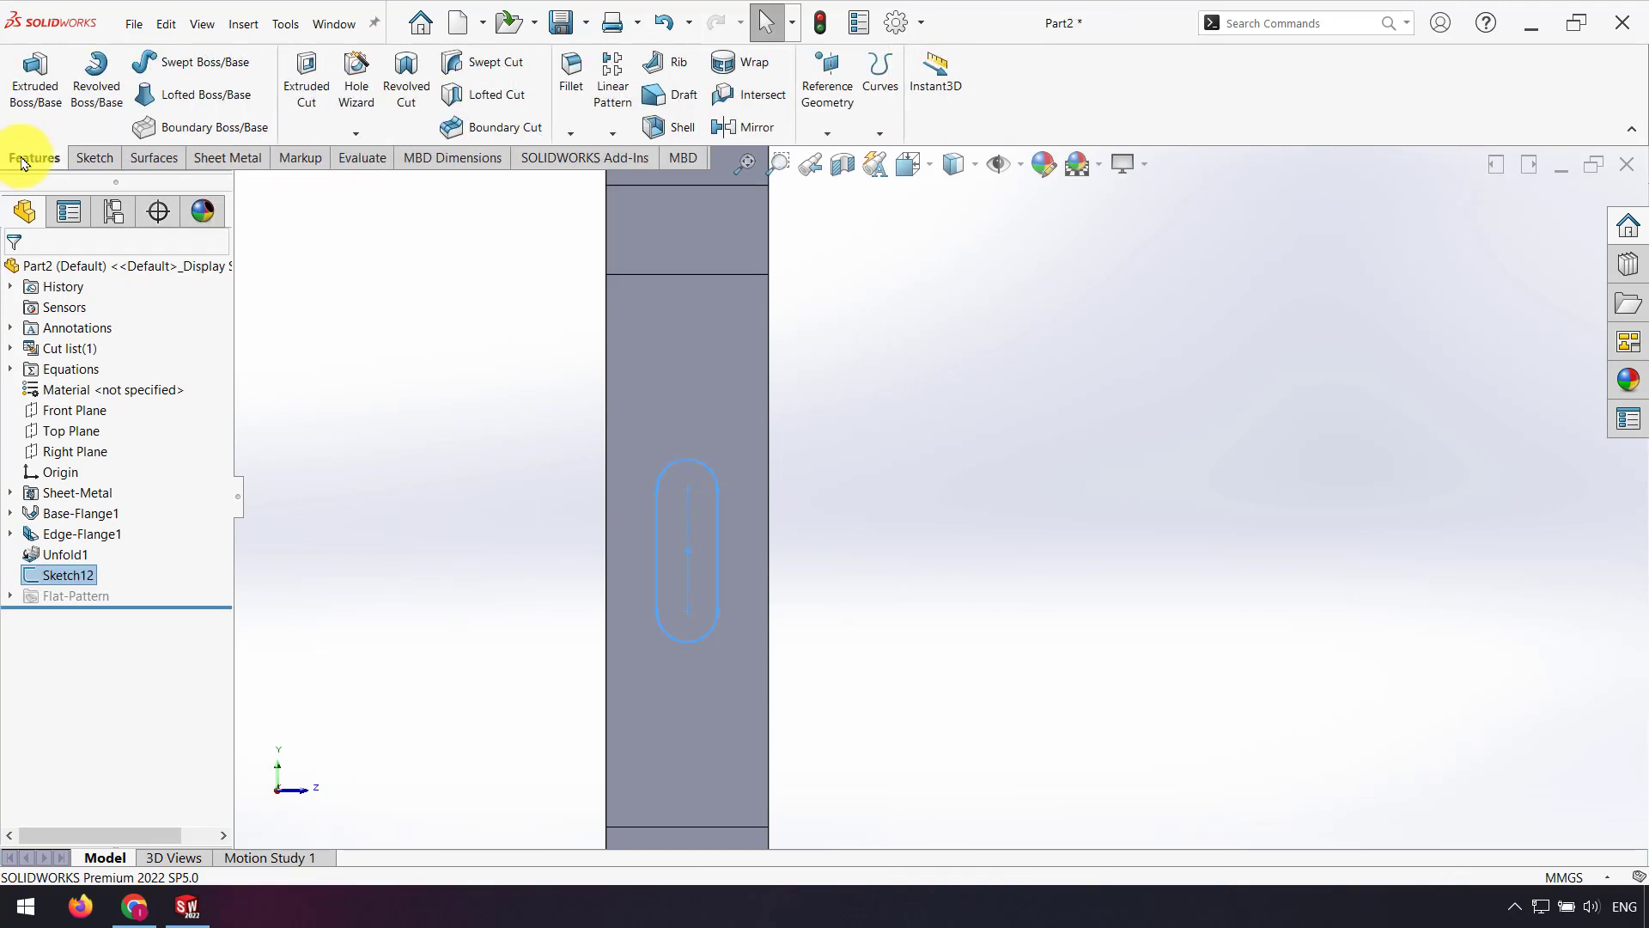
{"action": "left_click", "coordinate": [283, 80]}
{"action": "middle_click_drag", "start_coordinate": [810, 615], "coordinate": [609, 578]}
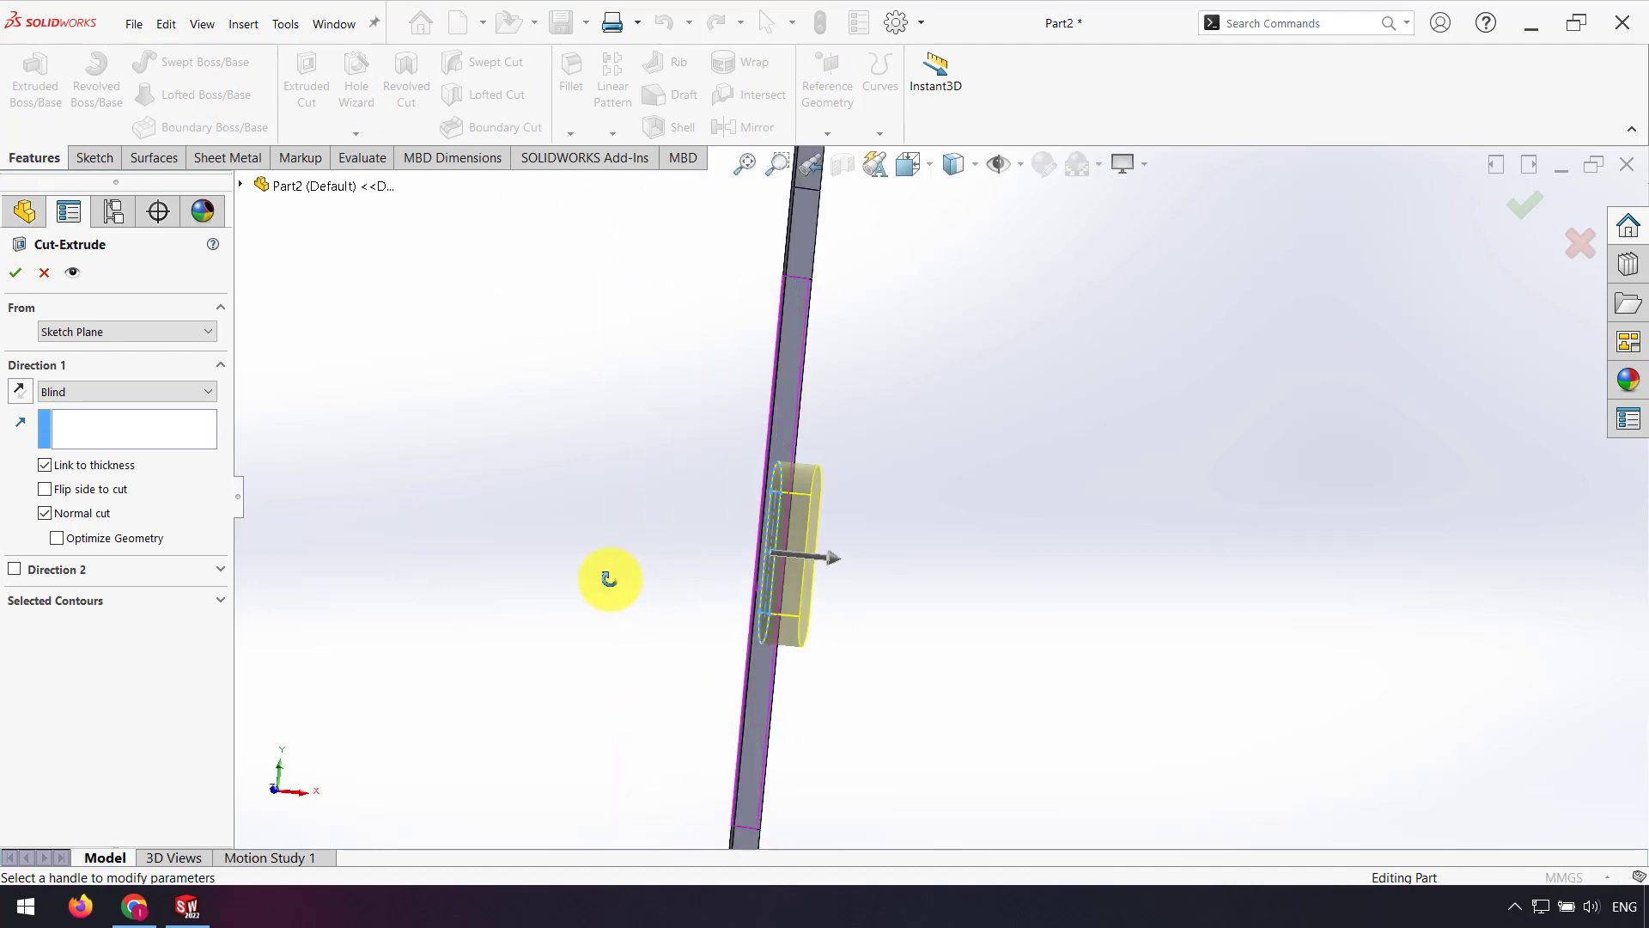
{"action": "left_click", "coordinate": [44, 465]}
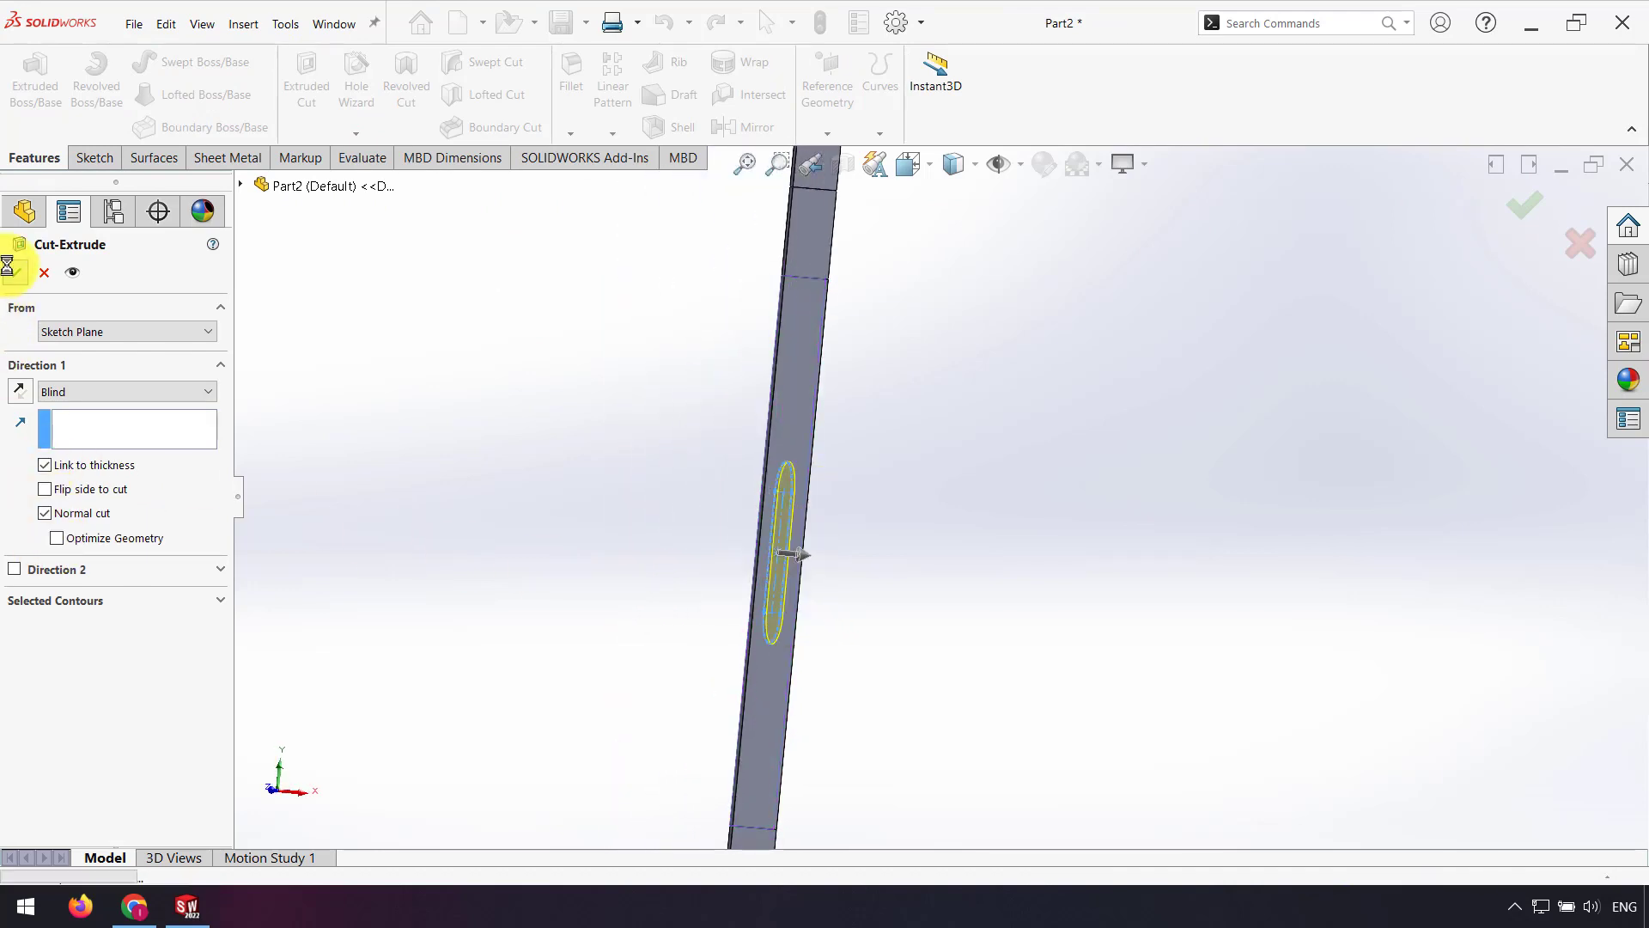
{"action": "middle_click_drag", "start_coordinate": [659, 463], "coordinate": [944, 609]}
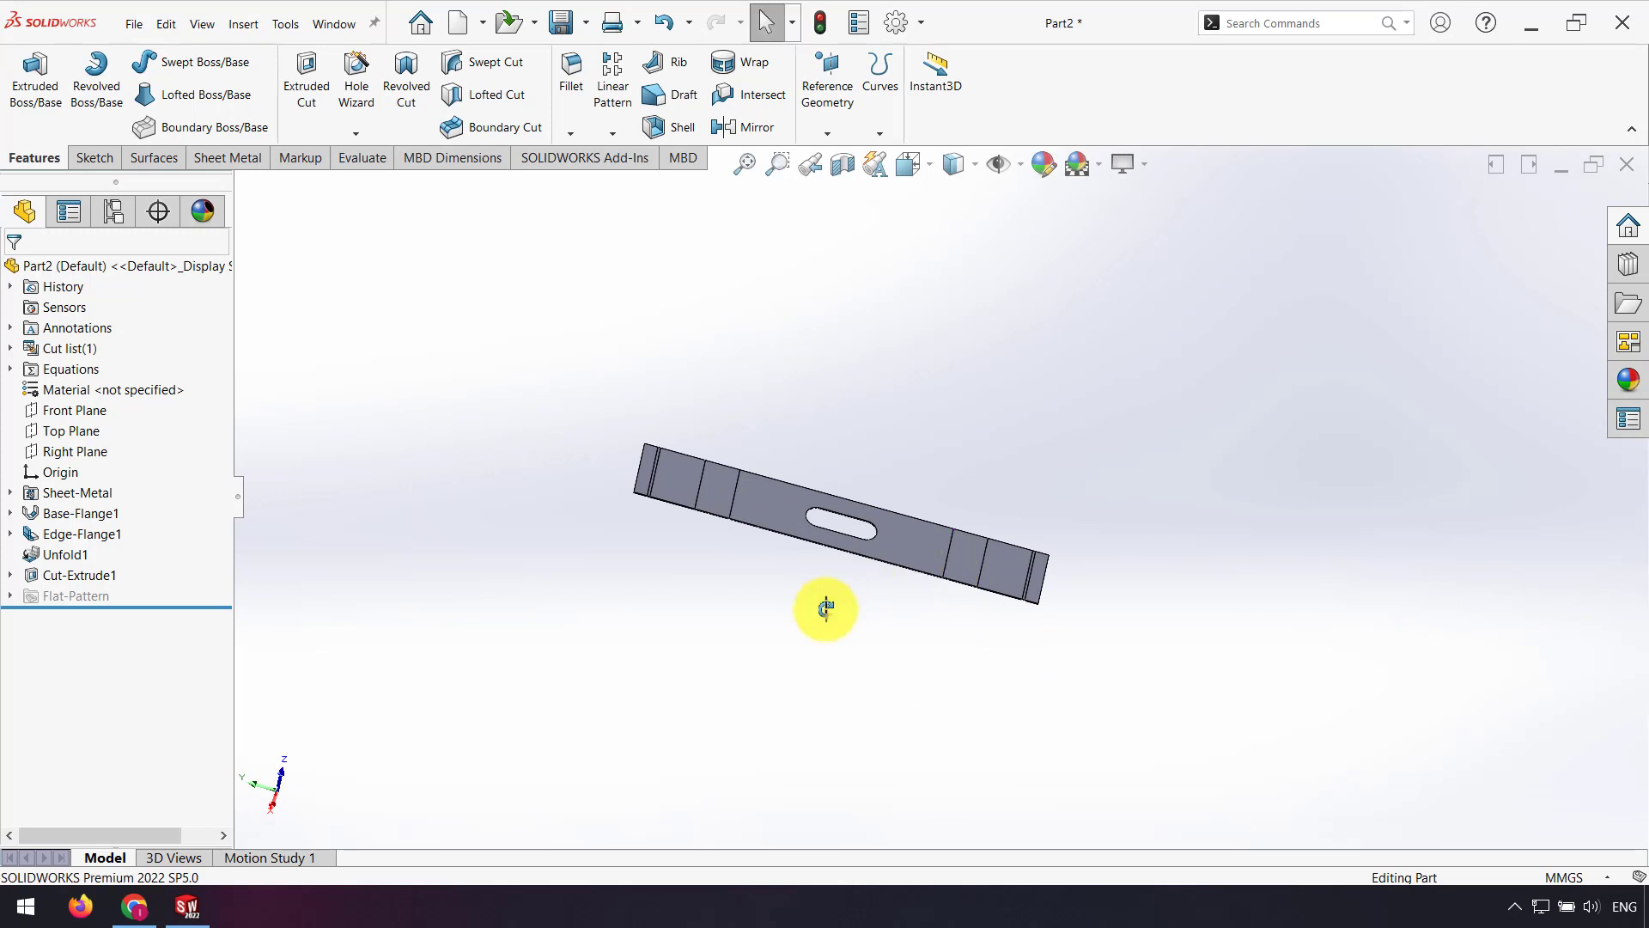
Fold all bends of the flattened strip back into the clamp shape, keeping the proposed fixed face.
{"action": "left_click", "coordinate": [223, 161]}
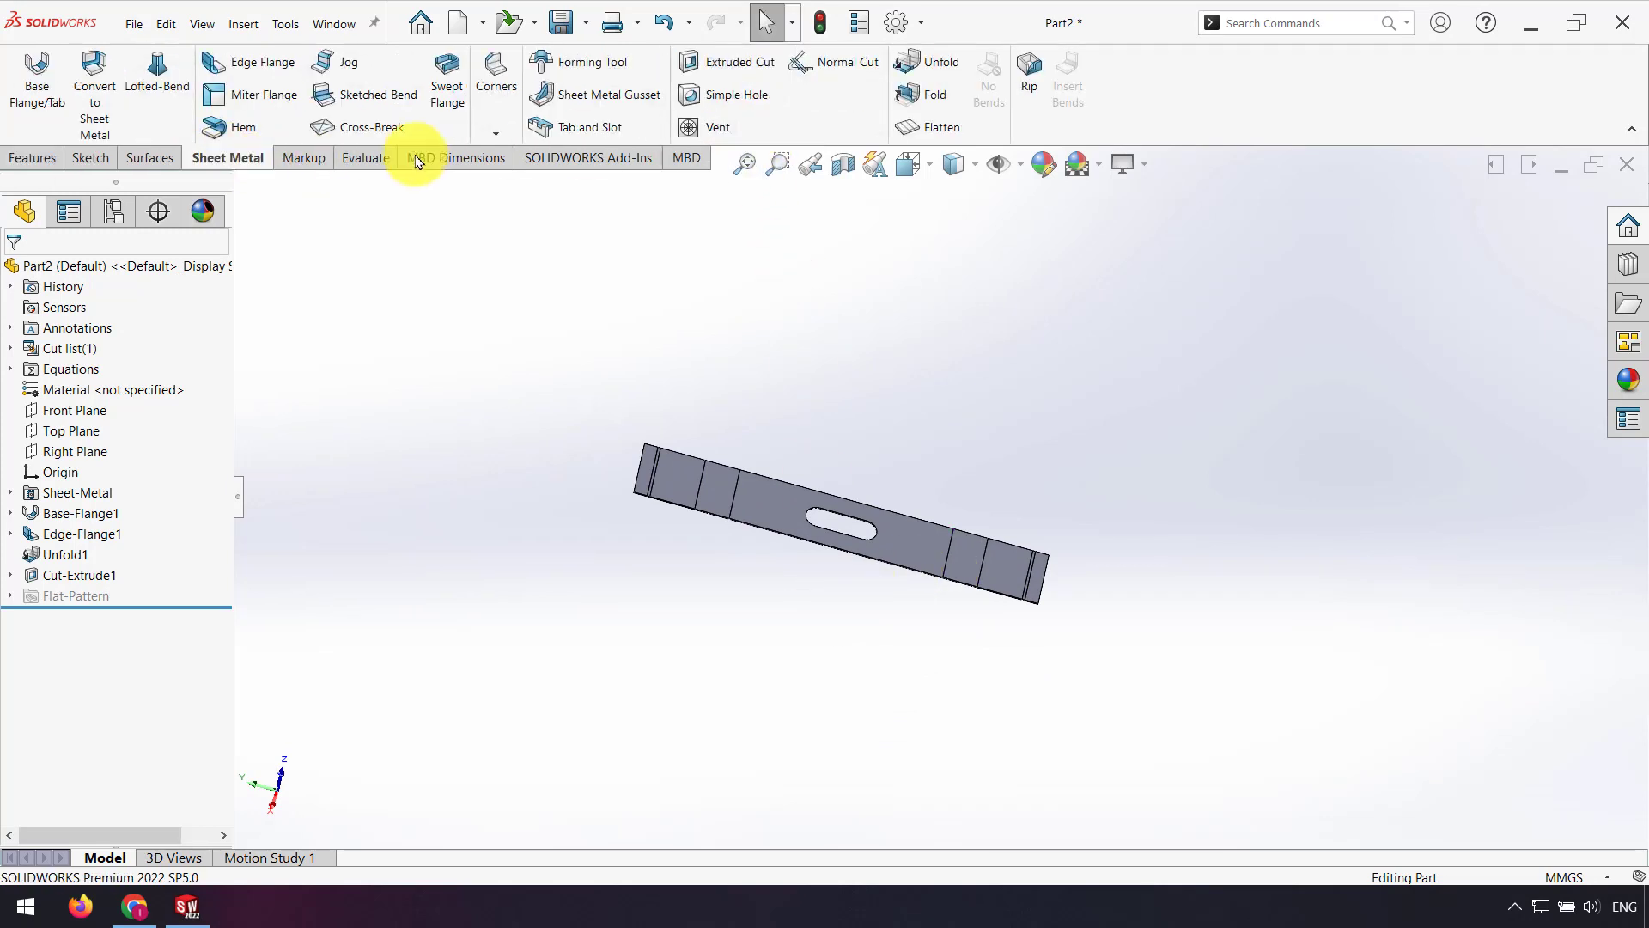
{"action": "left_click", "coordinate": [939, 96]}
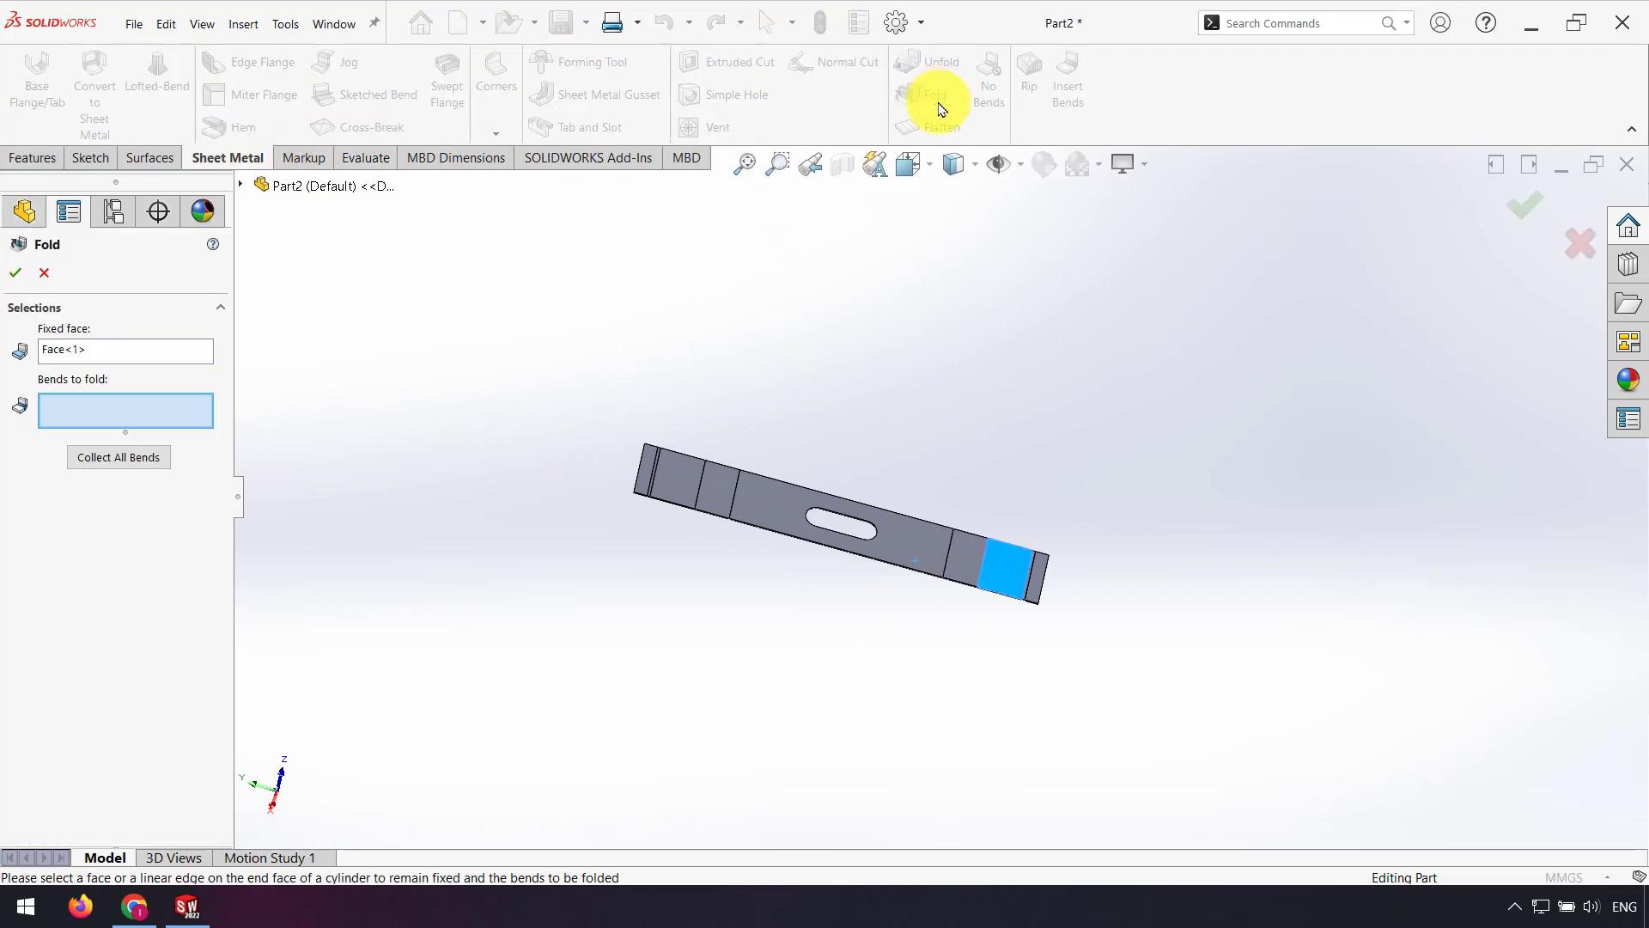
{"action": "left_click", "coordinate": [97, 457]}
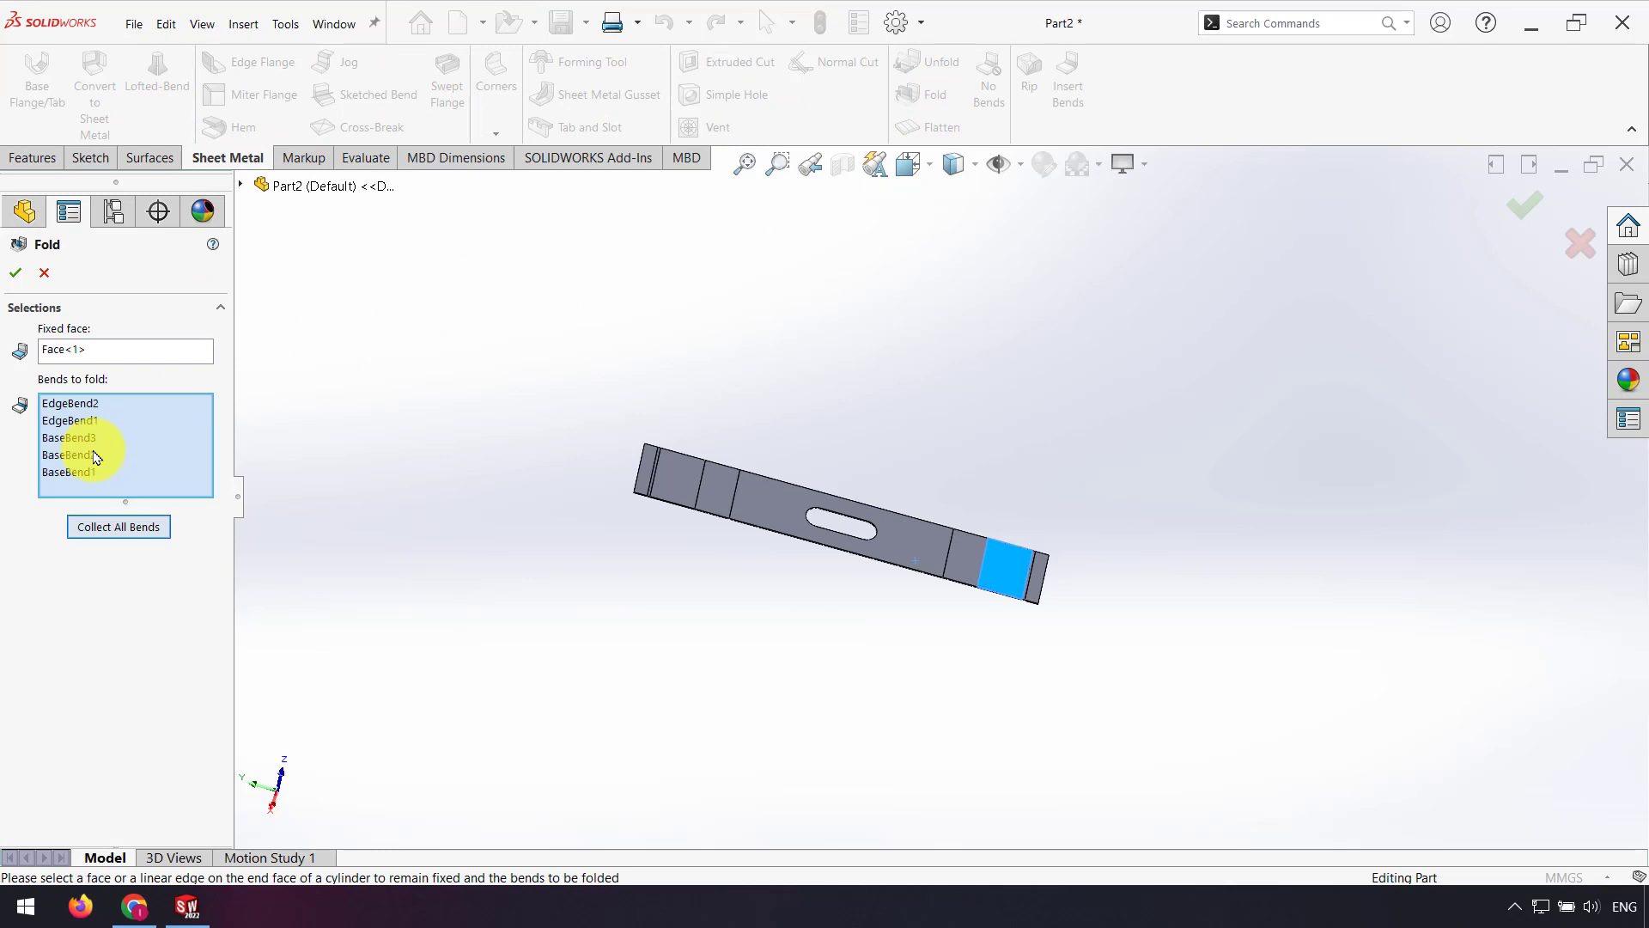
{"action": "left_click", "coordinate": [16, 273]}
On the edge flange face, sketch two circles about 4.3 mm and 6.2 mm in diameter, one per flange, about 9 mm either side of the origin.
{"action": "middle_click_drag", "start_coordinate": [353, 441], "coordinate": [1039, 630]}
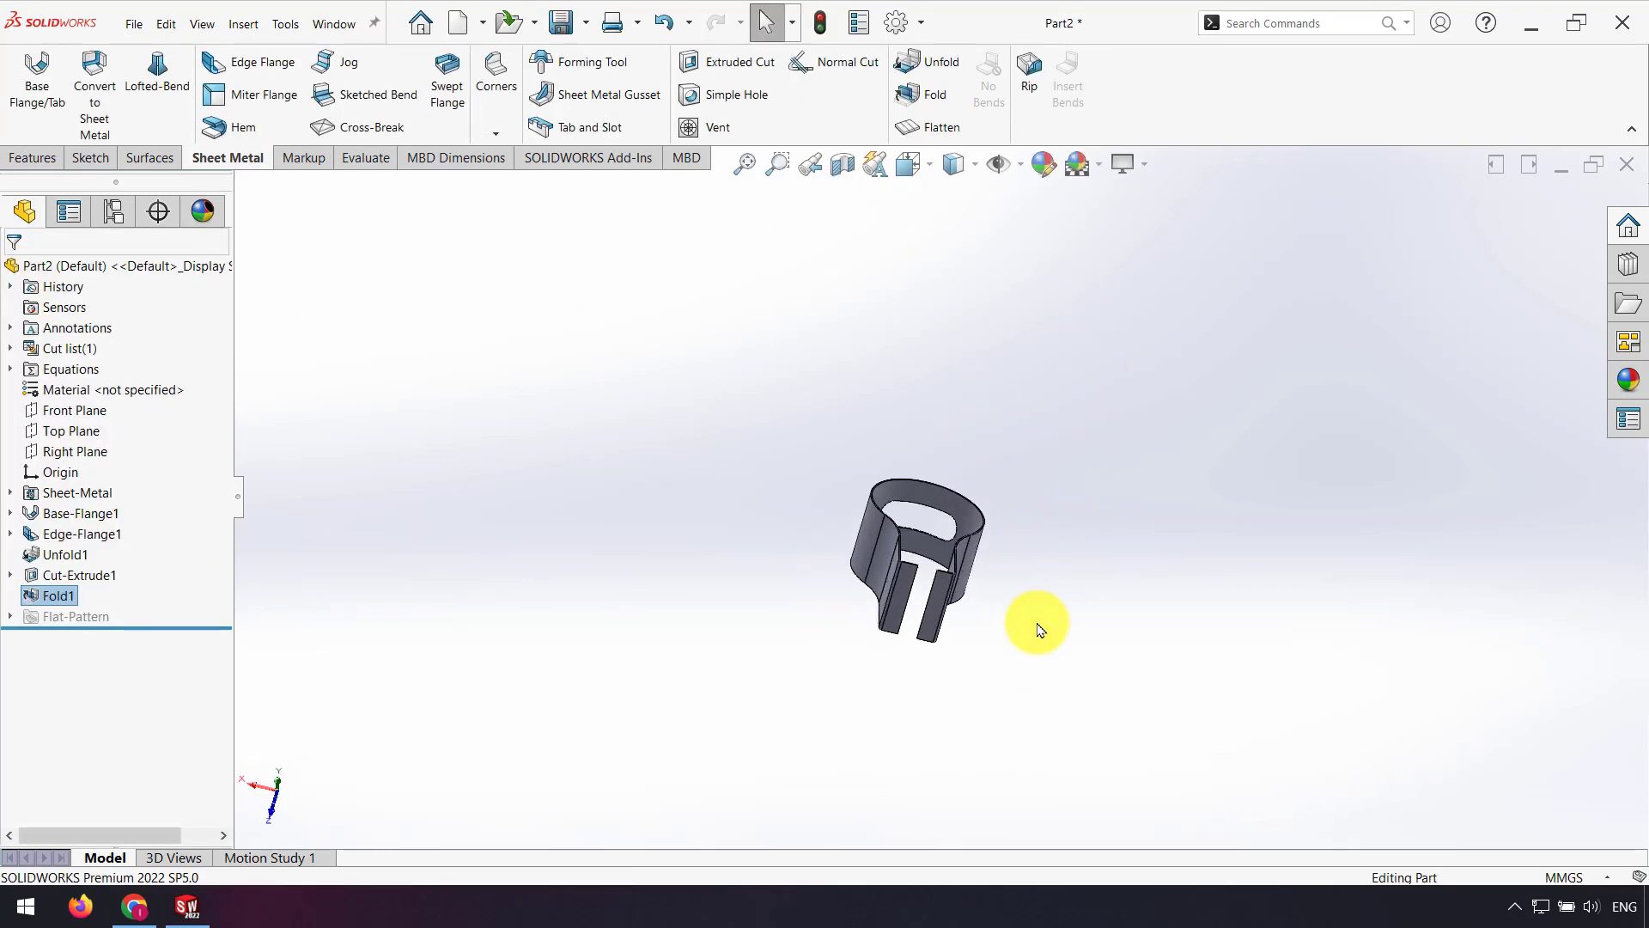
{"action": "scroll", "coordinate": [824, 559], "scroll_direction": "down", "scroll_amount": 3}
{"action": "left_click", "coordinate": [828, 559]}
{"action": "left_click", "coordinate": [909, 513]}
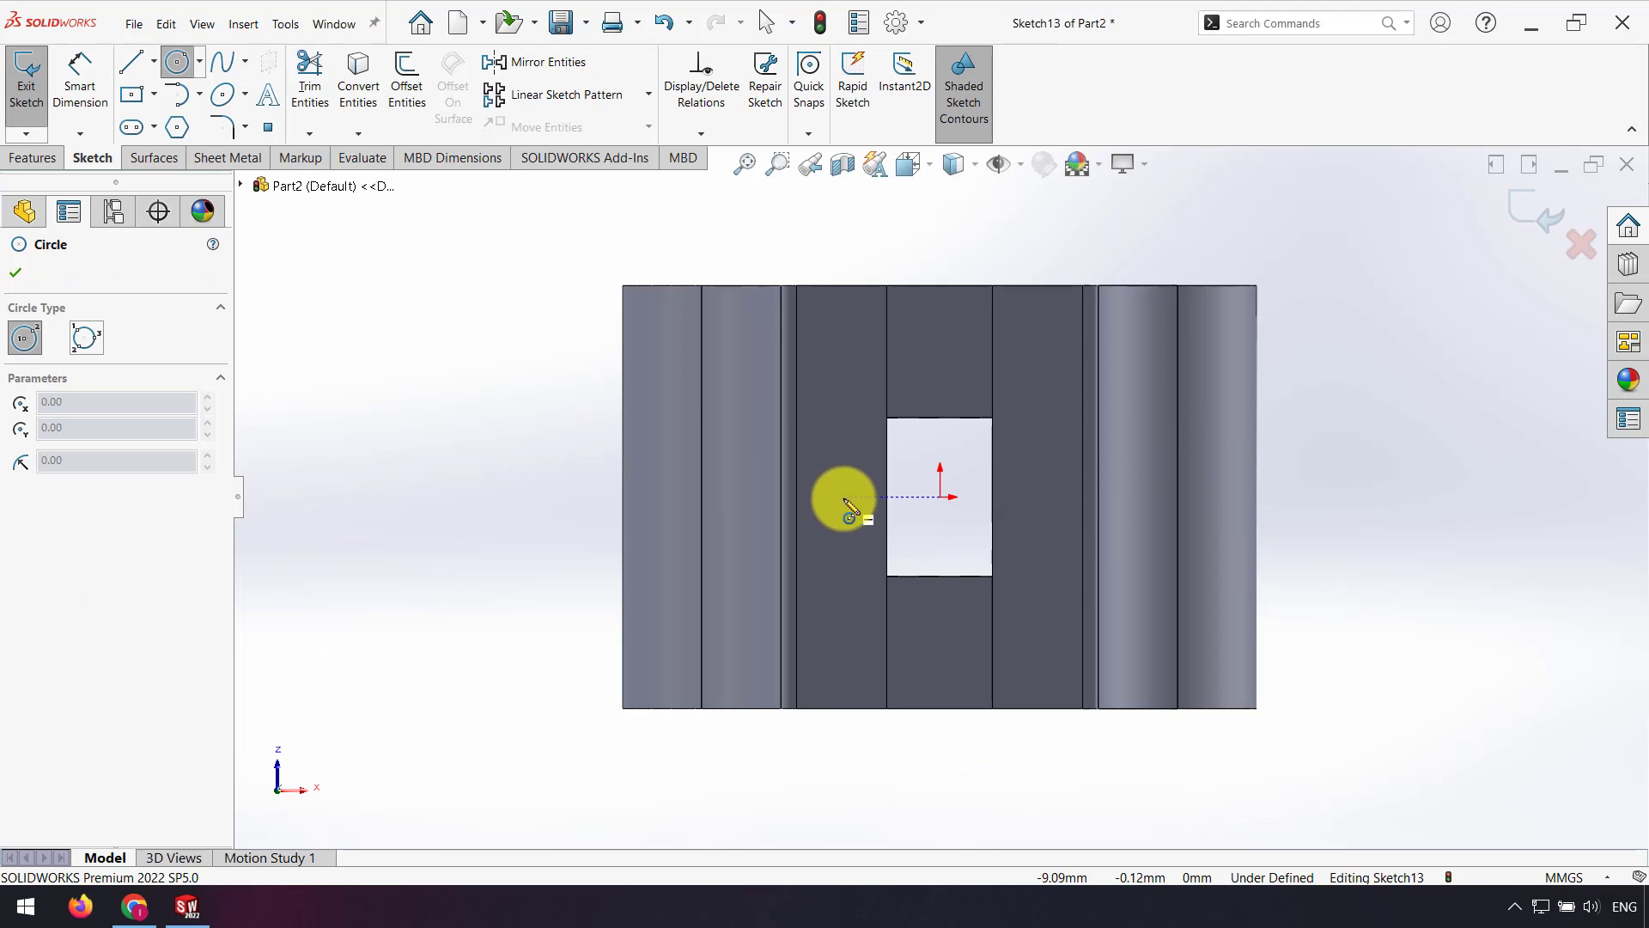
{"action": "left_click_drag", "start_coordinate": [844, 497], "coordinate": [854, 515]}
{"action": "left_click_drag", "start_coordinate": [1036, 497], "coordinate": [1049, 527]}
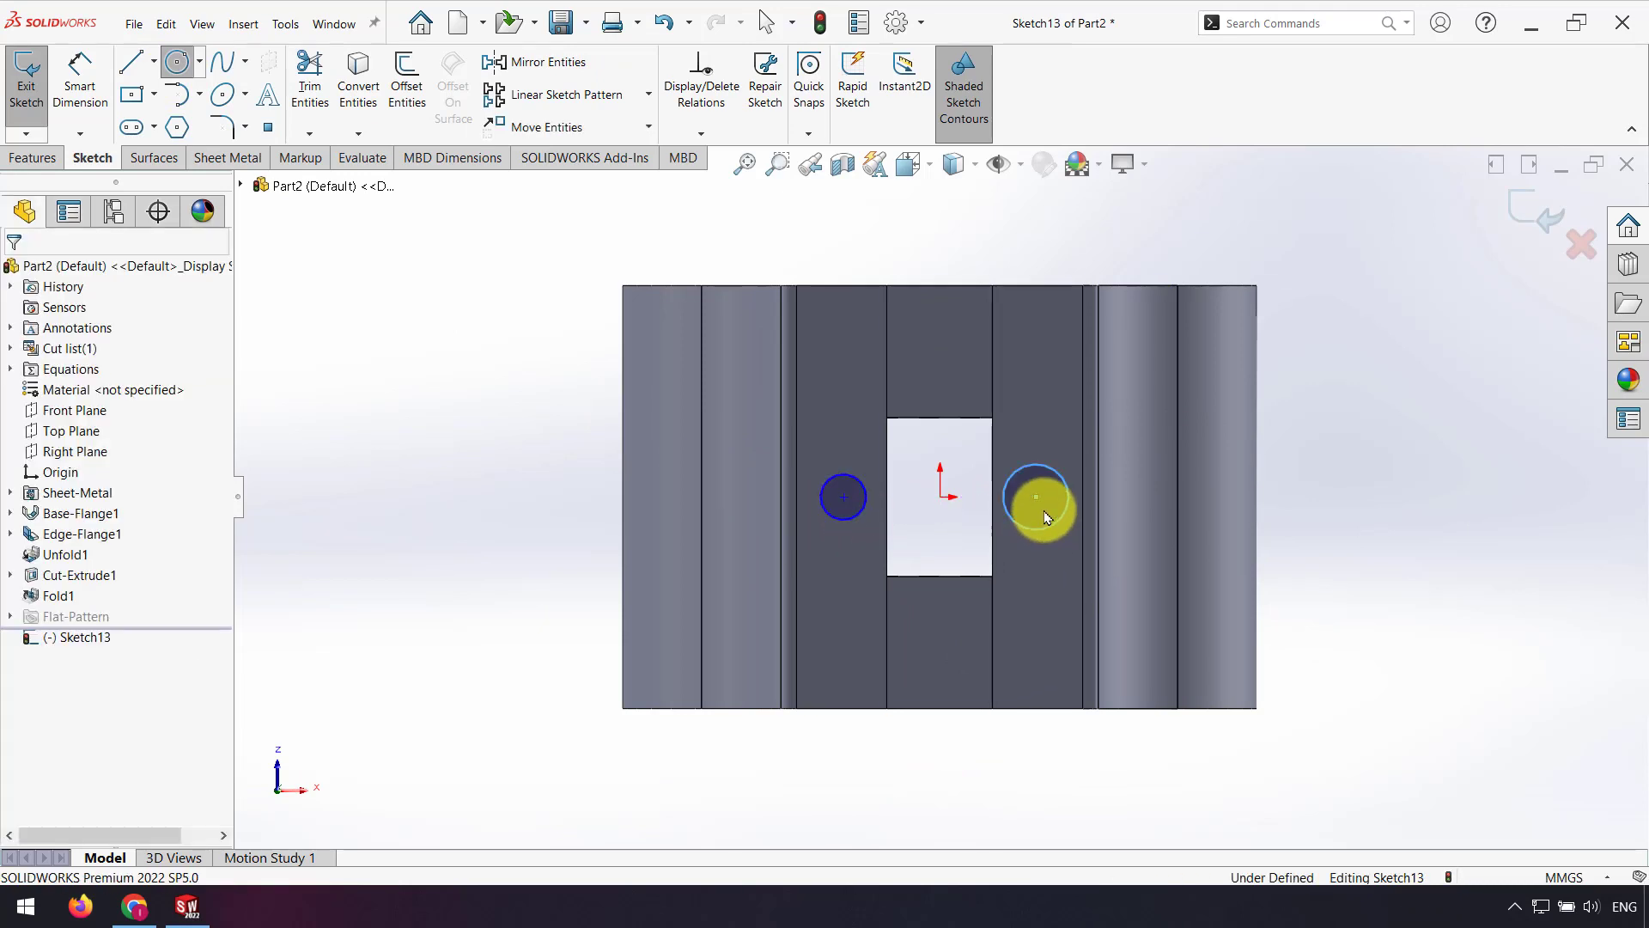
Make the two flange circles equal in size.
{"action": "left_click", "coordinate": [1042, 468]}
{"action": "left_click", "coordinate": [834, 477], "text": "ctrl"}
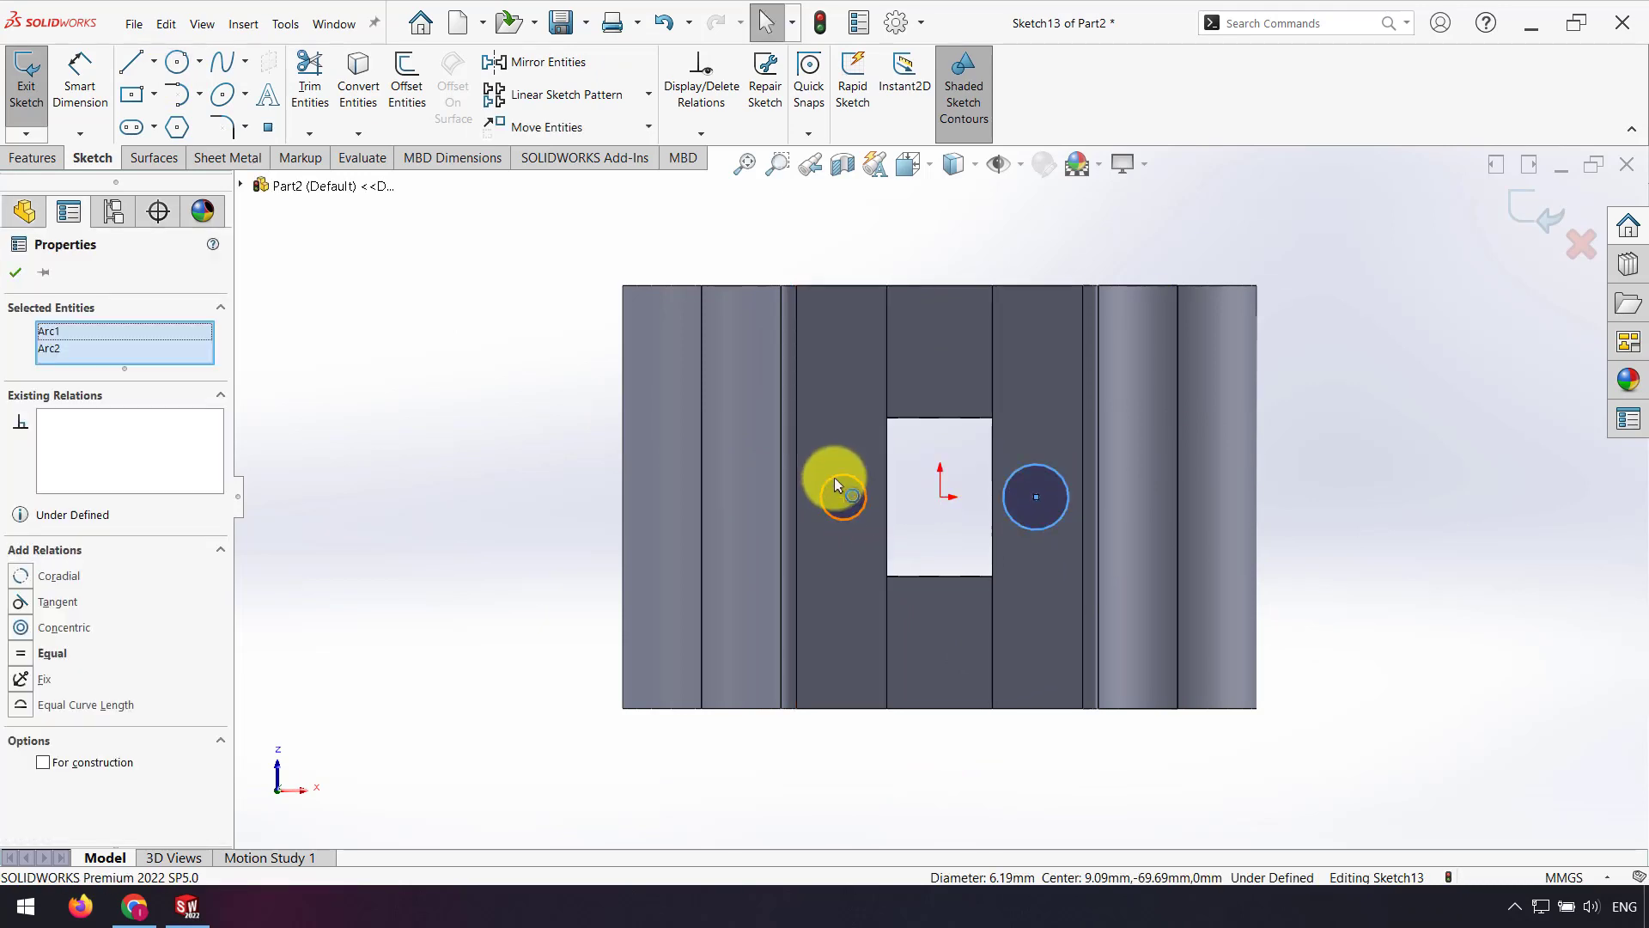
{"action": "left_click", "coordinate": [964, 409]}
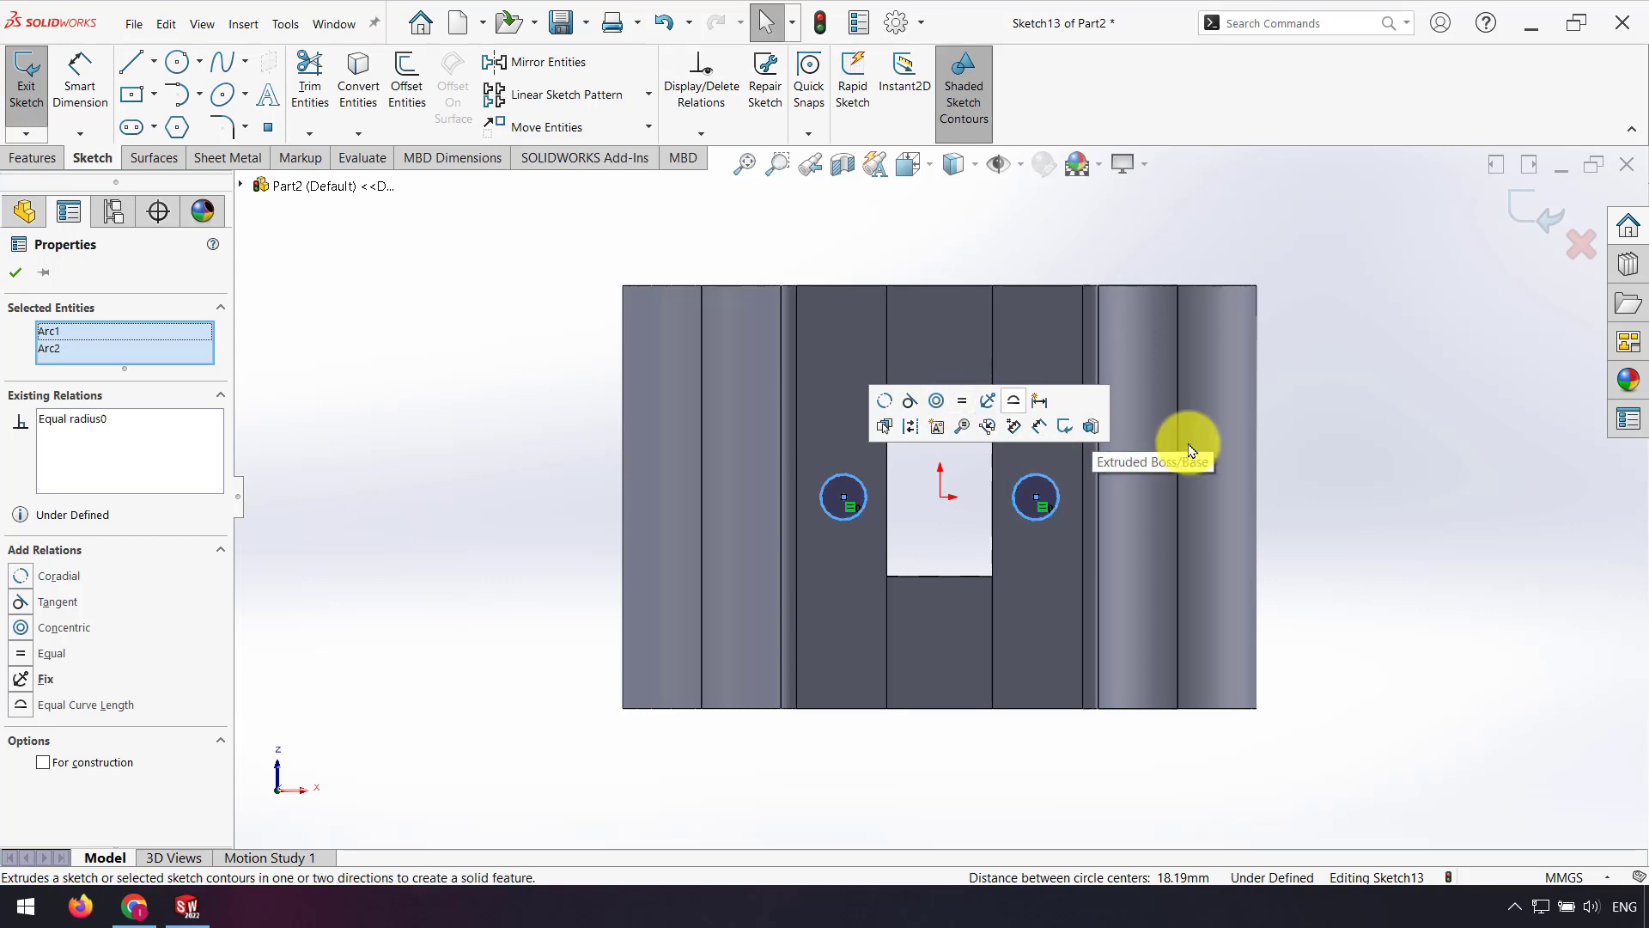
{"action": "left_click", "coordinate": [1410, 471]}
Align both circle centres horizontally with the sketch origin.
{"action": "left_click", "coordinate": [1038, 499]}
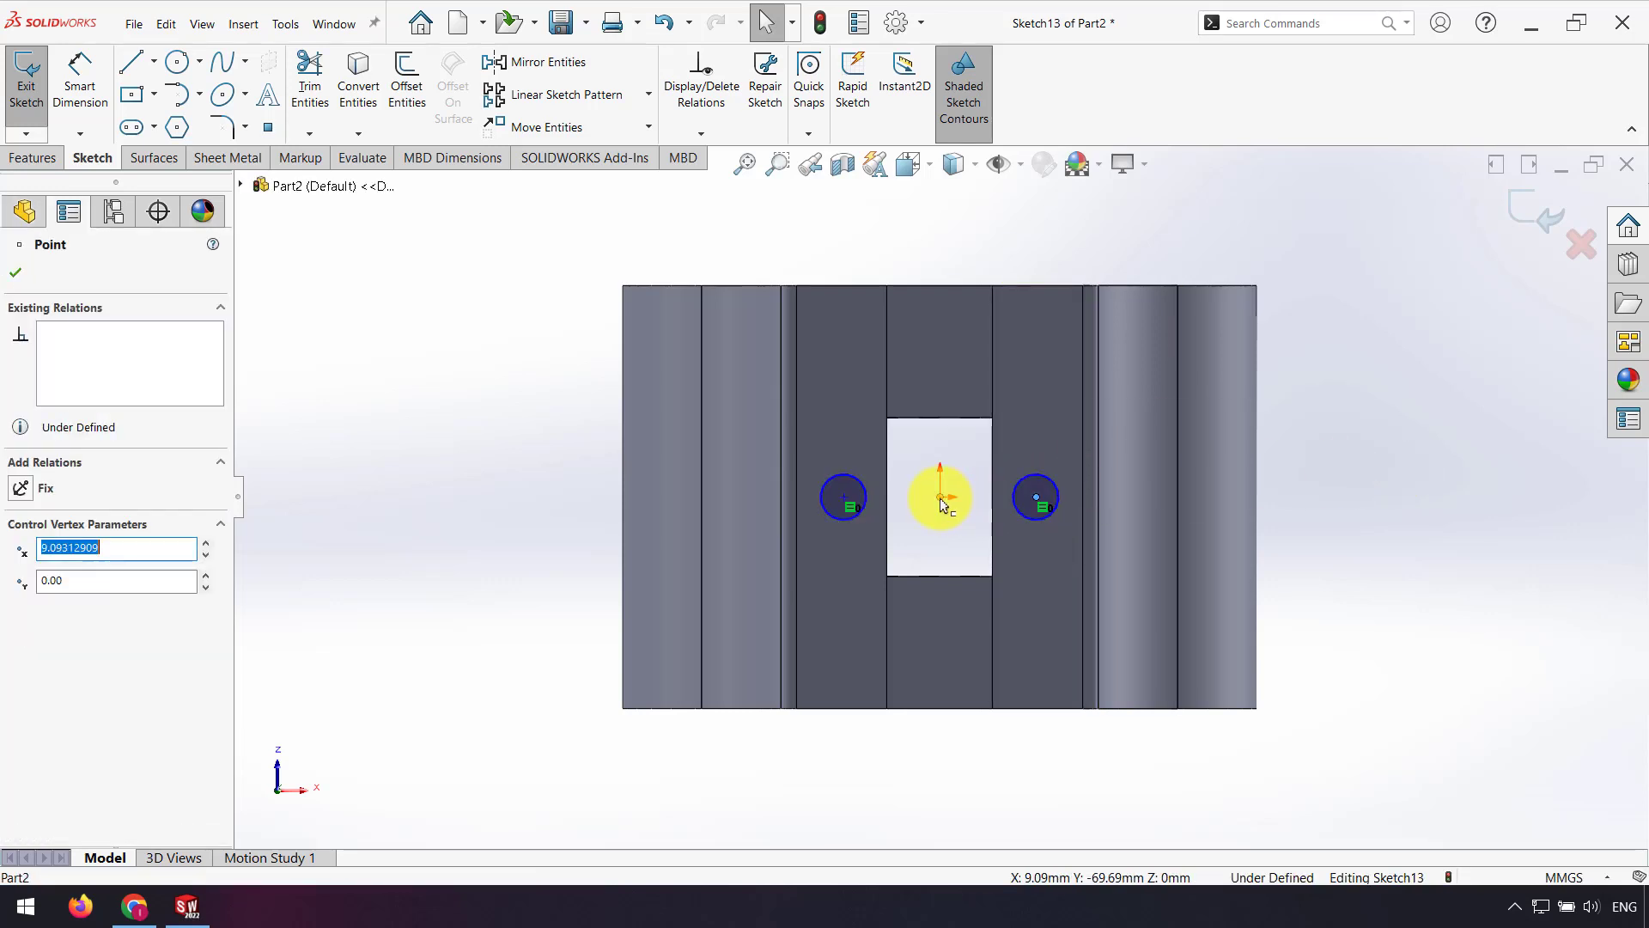
{"action": "left_click", "coordinate": [940, 497], "text": "ctrl"}
{"action": "left_click", "coordinate": [841, 497], "text": "ctrl"}
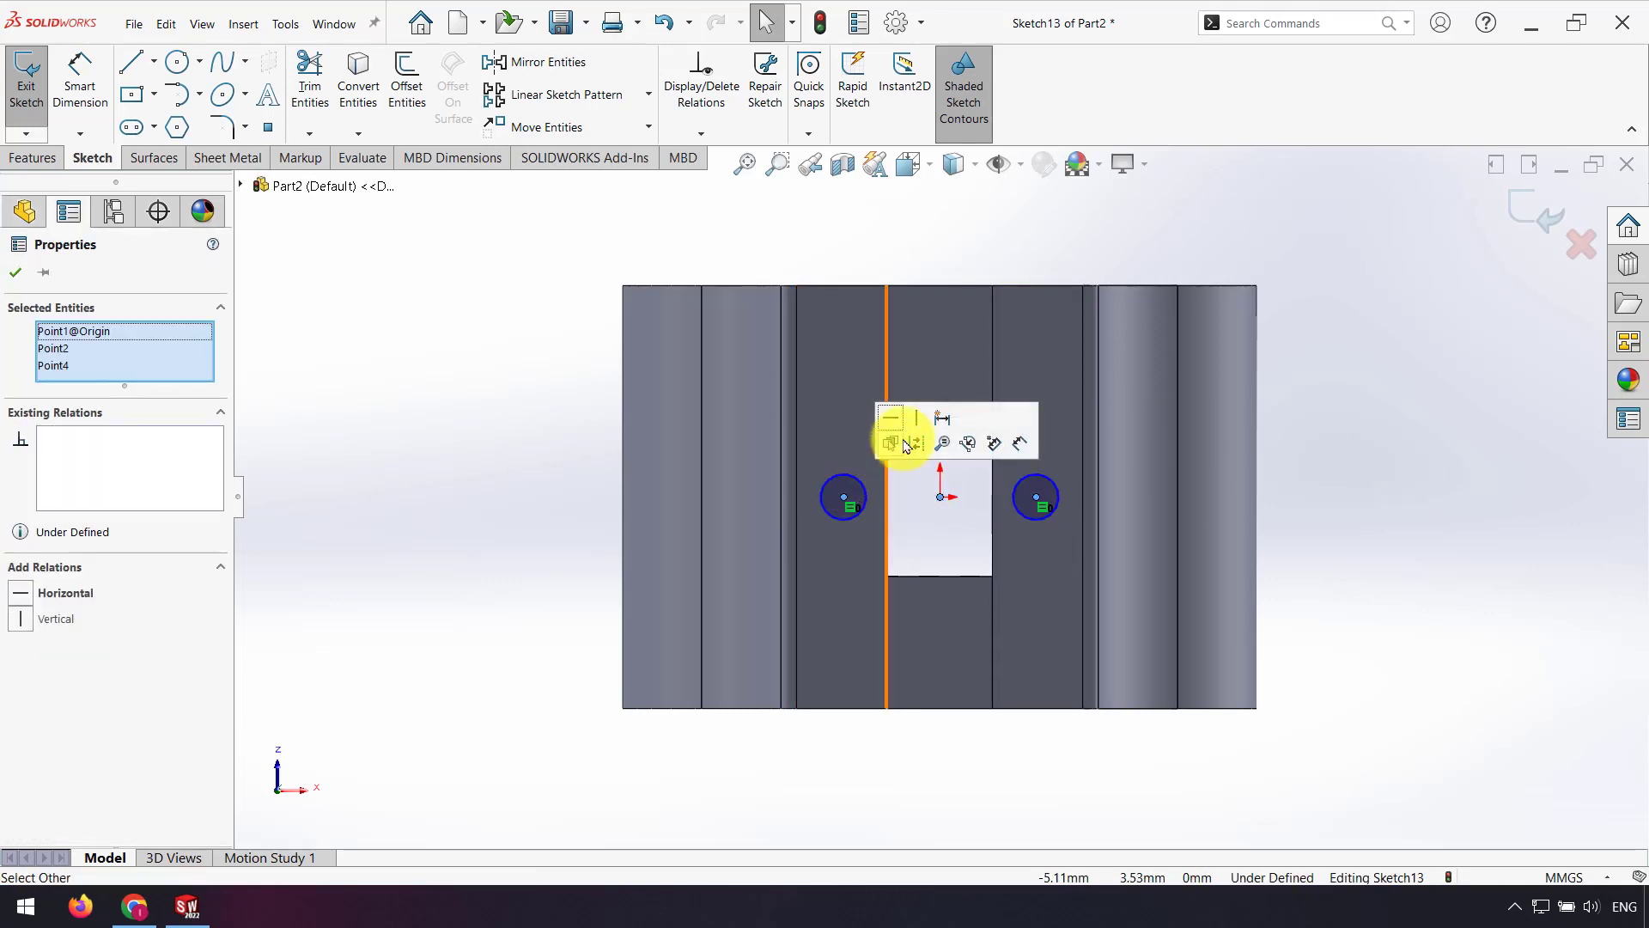
{"action": "left_click", "coordinate": [896, 437]}
{"action": "left_click", "coordinate": [1256, 458]}
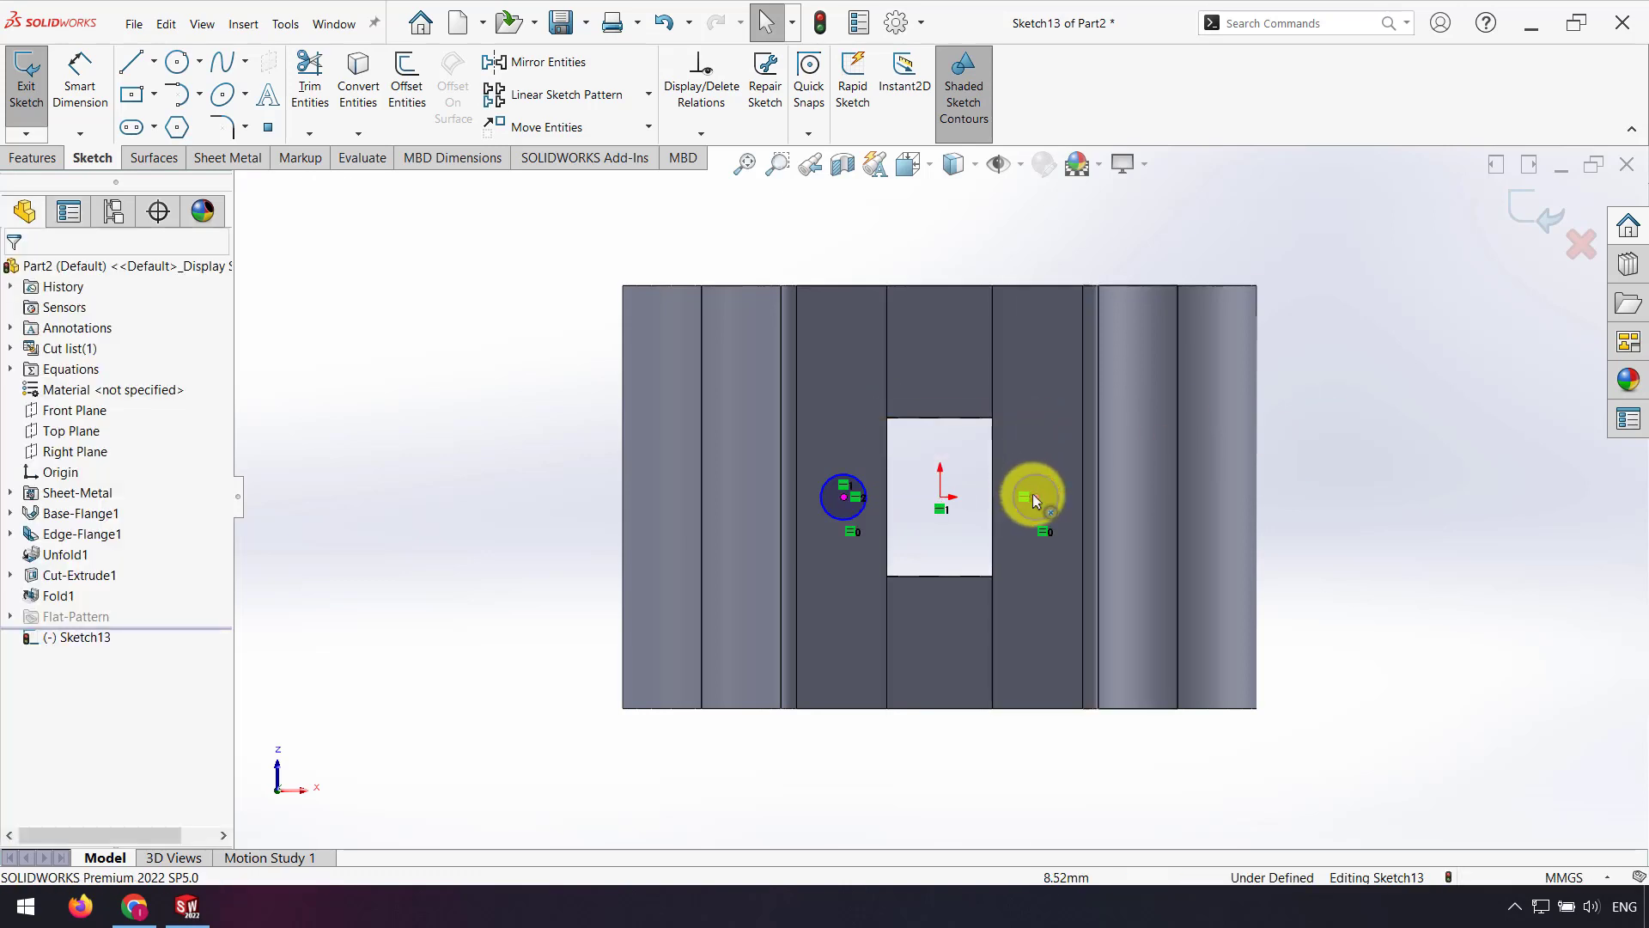
Dimension the circle on the positive X side with a diameter of 5 mm.
{"action": "left_click", "coordinate": [80, 76]}
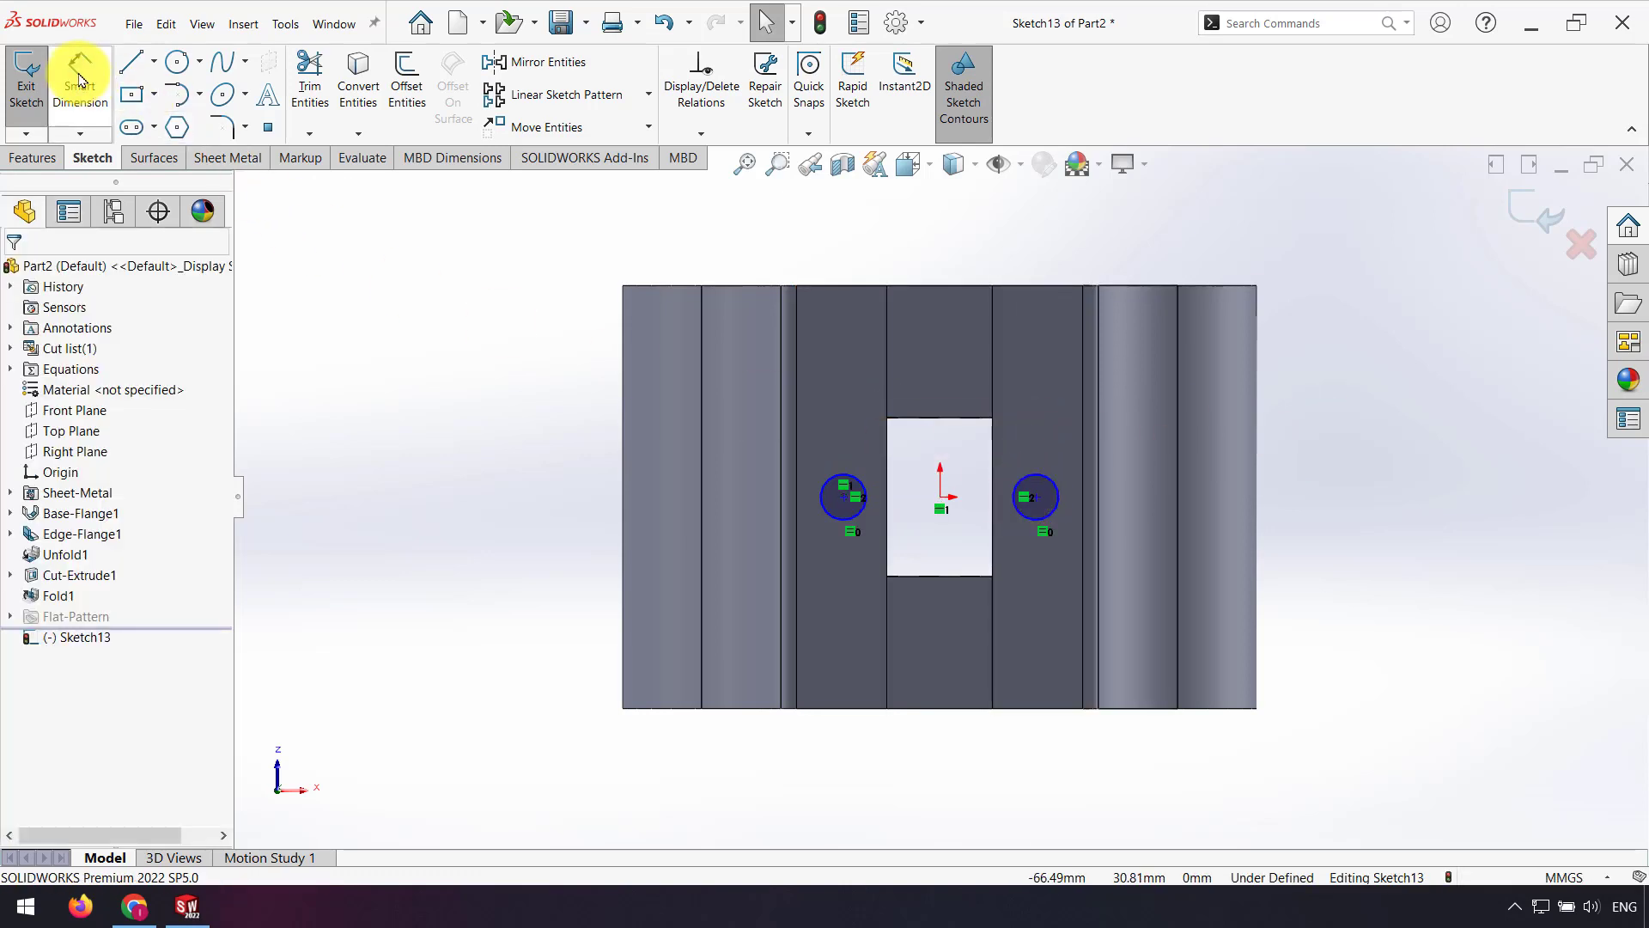
{"action": "left_click", "coordinate": [1048, 482]}
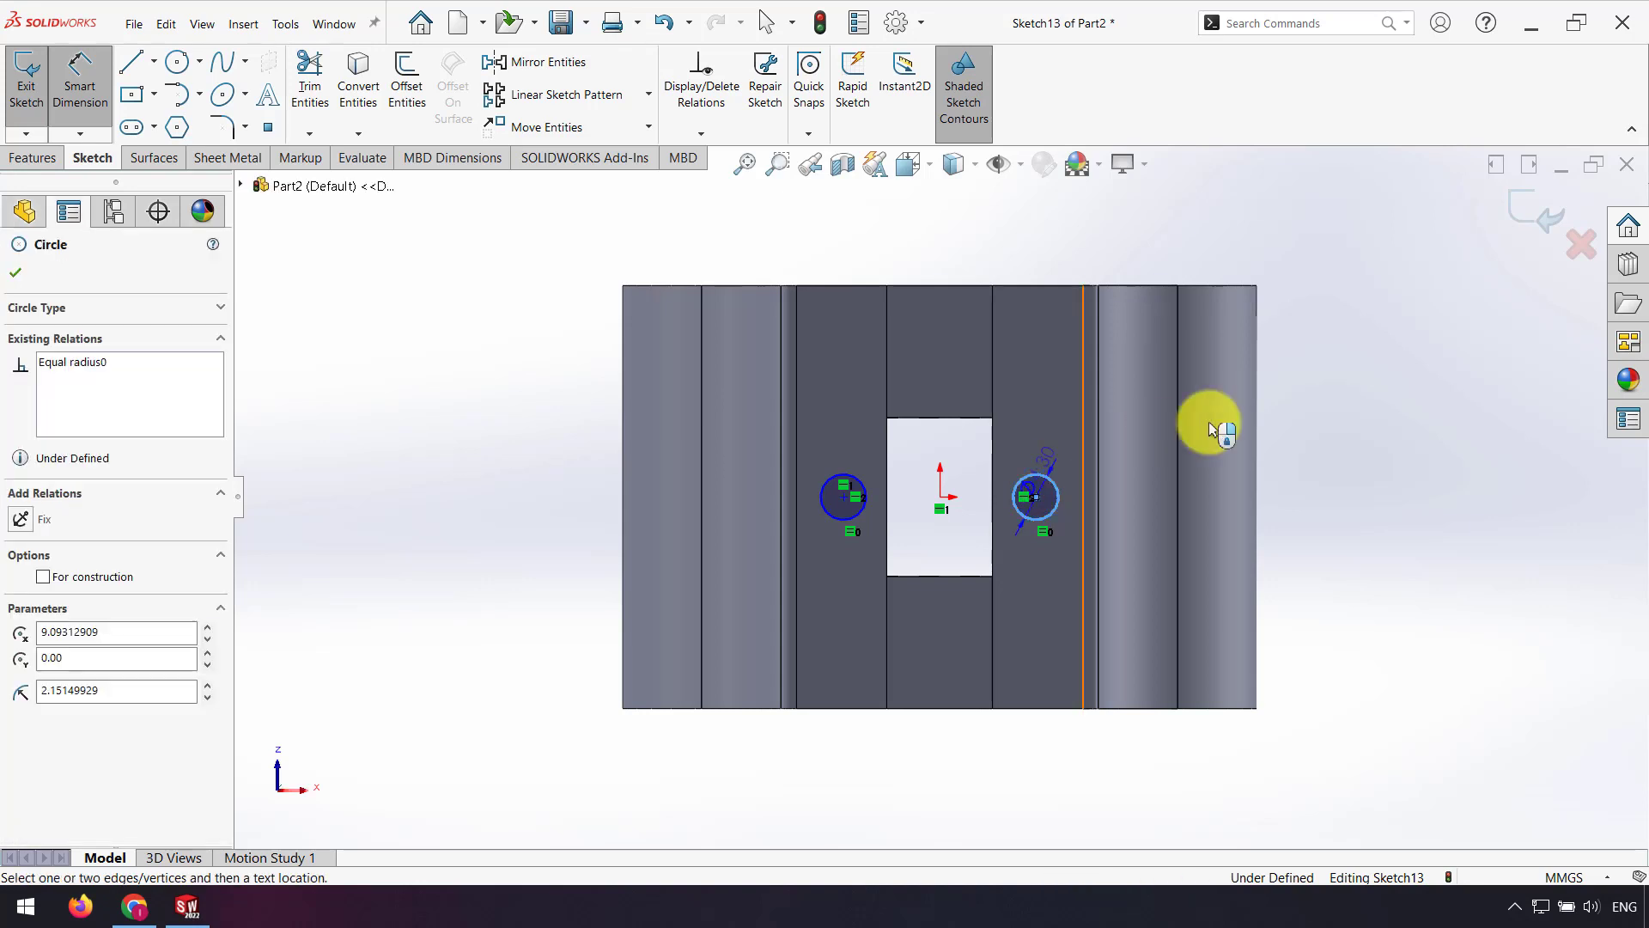
{"action": "left_click", "coordinate": [1337, 408]}
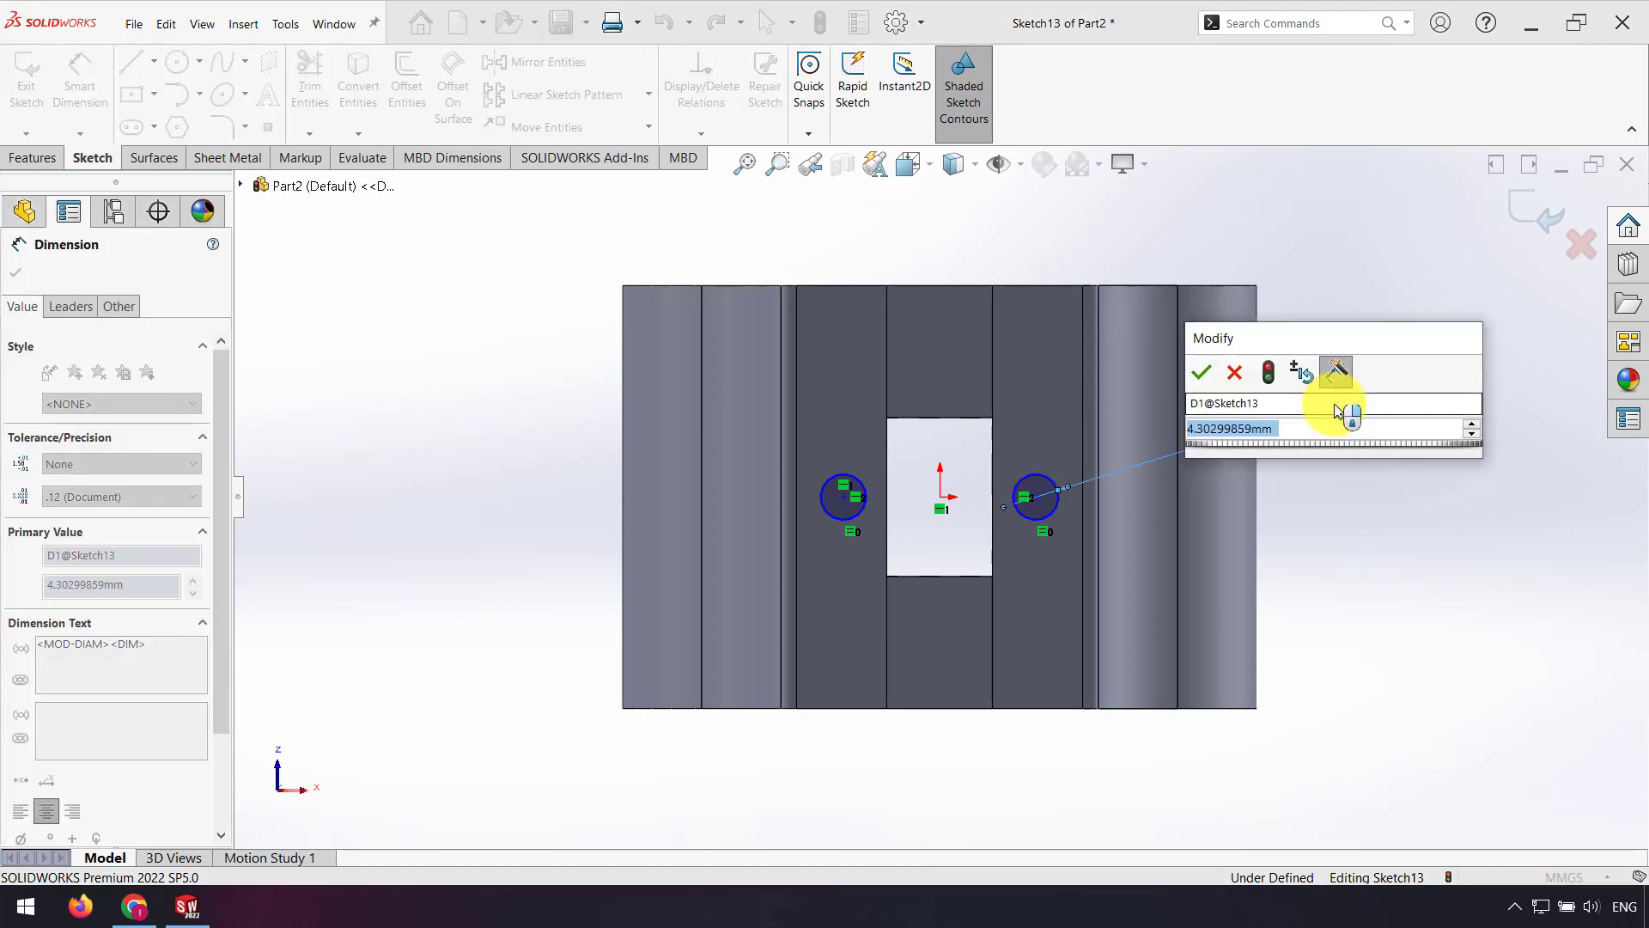
{"action": "type", "text": "50"}
{"action": "key", "text": "Return"}
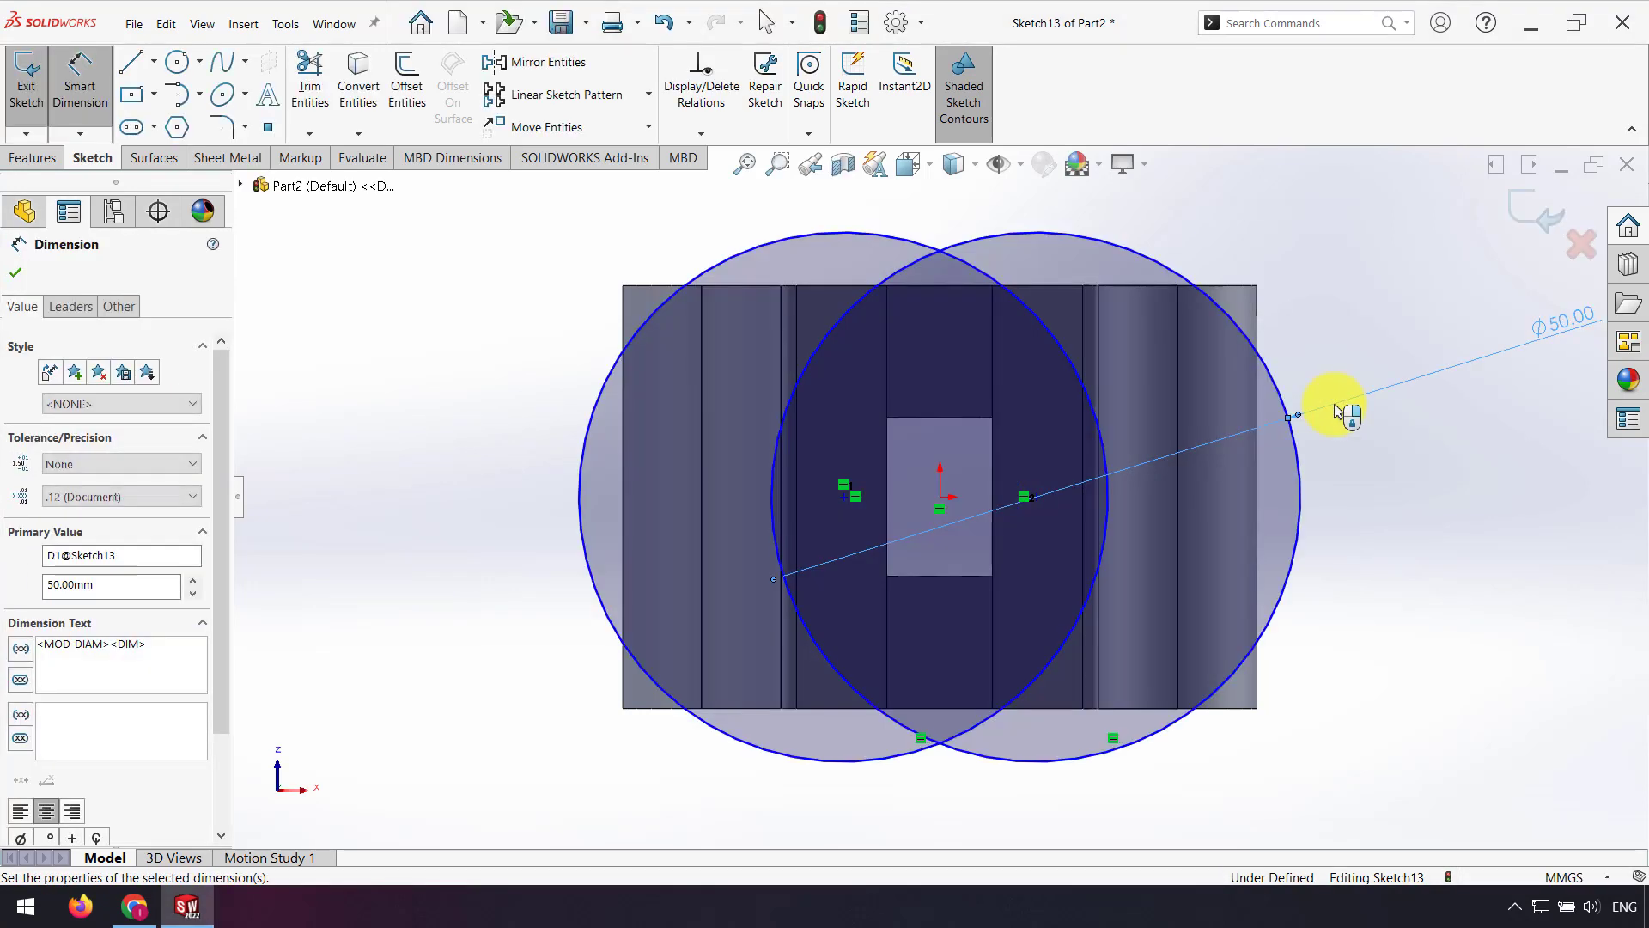
{"action": "double_click", "coordinate": [1567, 326]}
{"action": "type", "text": "5"}
{"action": "key", "text": "Return"}
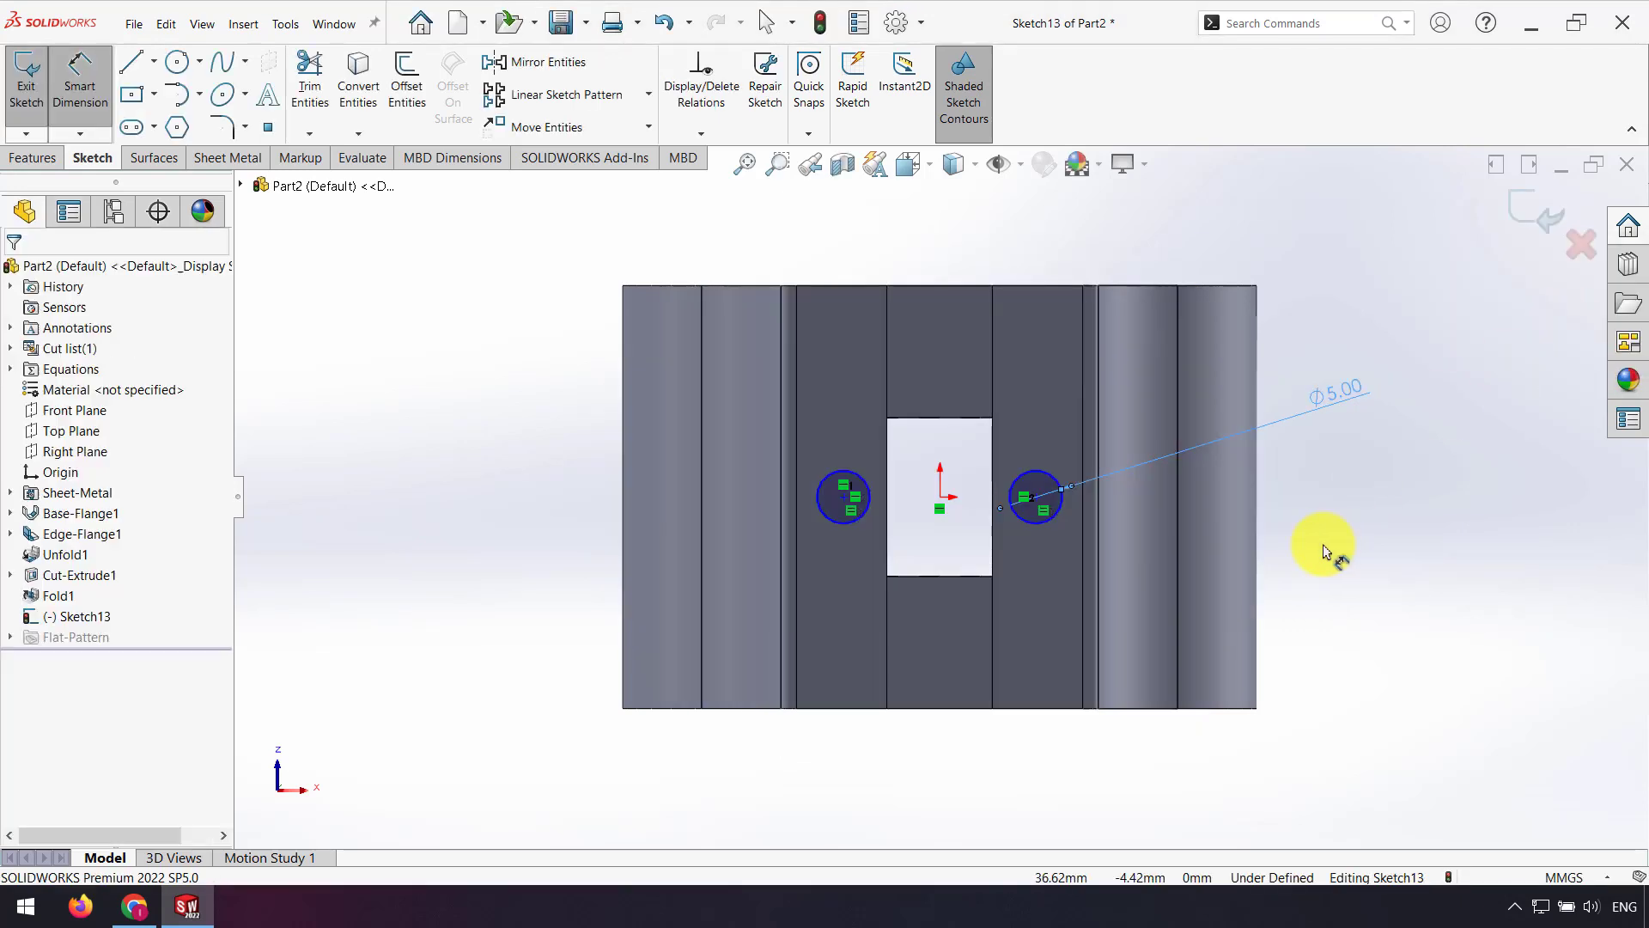
Dimension the distance from the diameter-dimensioned circle's centre to the origin as 10 mm.
{"action": "left_click", "coordinate": [1036, 496]}
{"action": "left_click", "coordinate": [941, 497]}
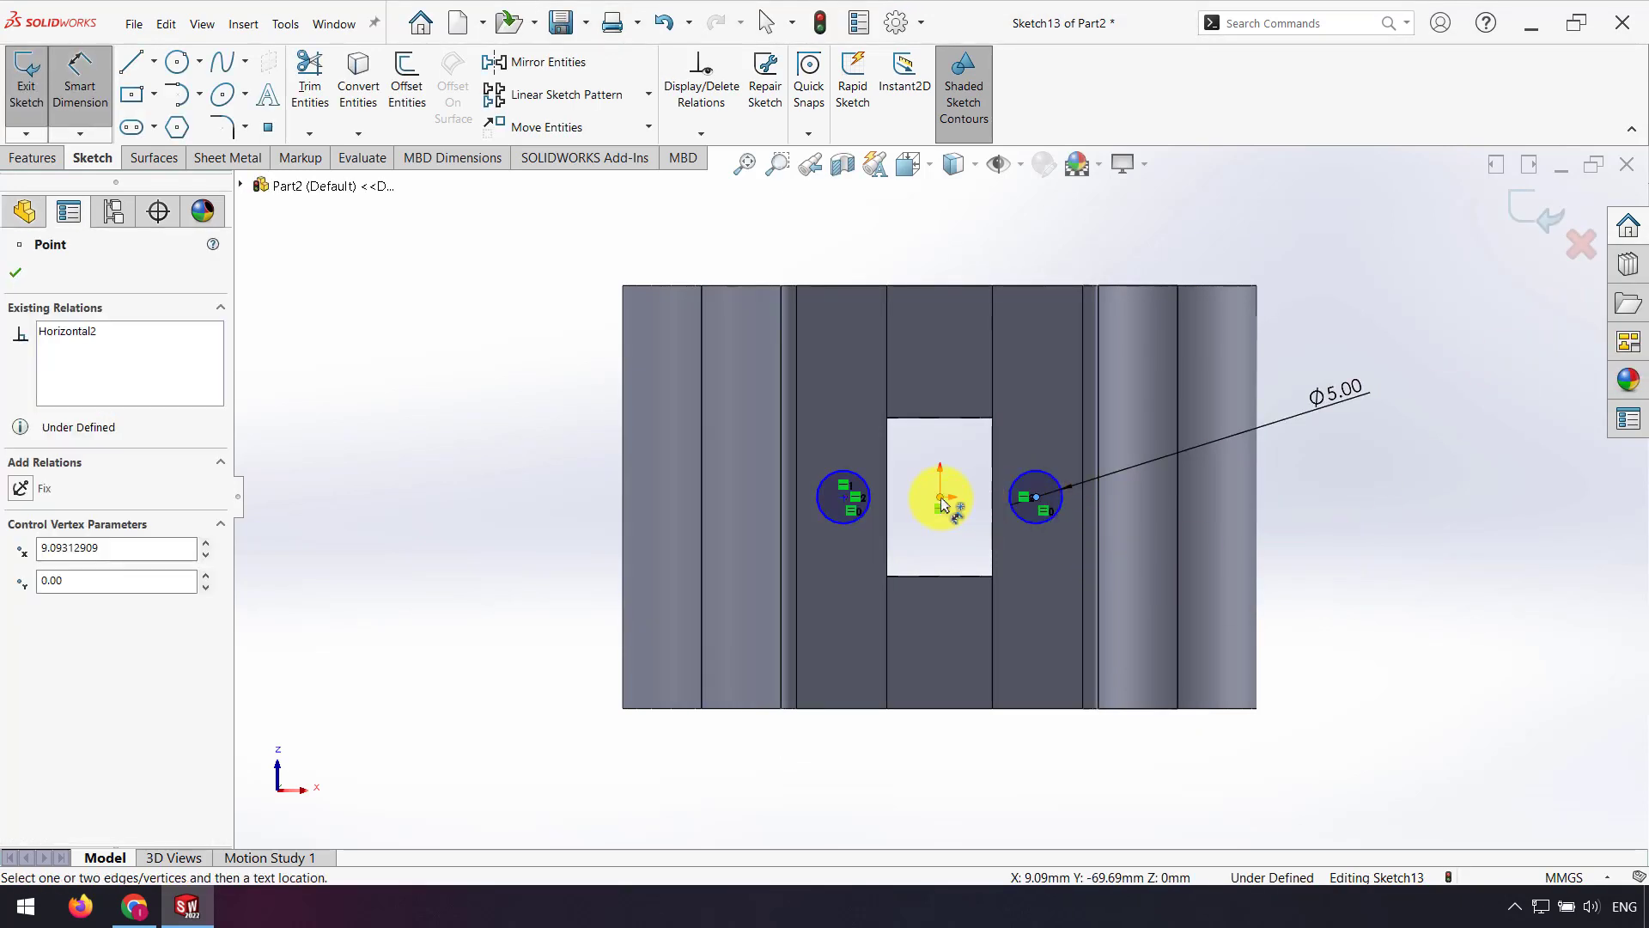
{"action": "left_click", "coordinate": [1008, 237]}
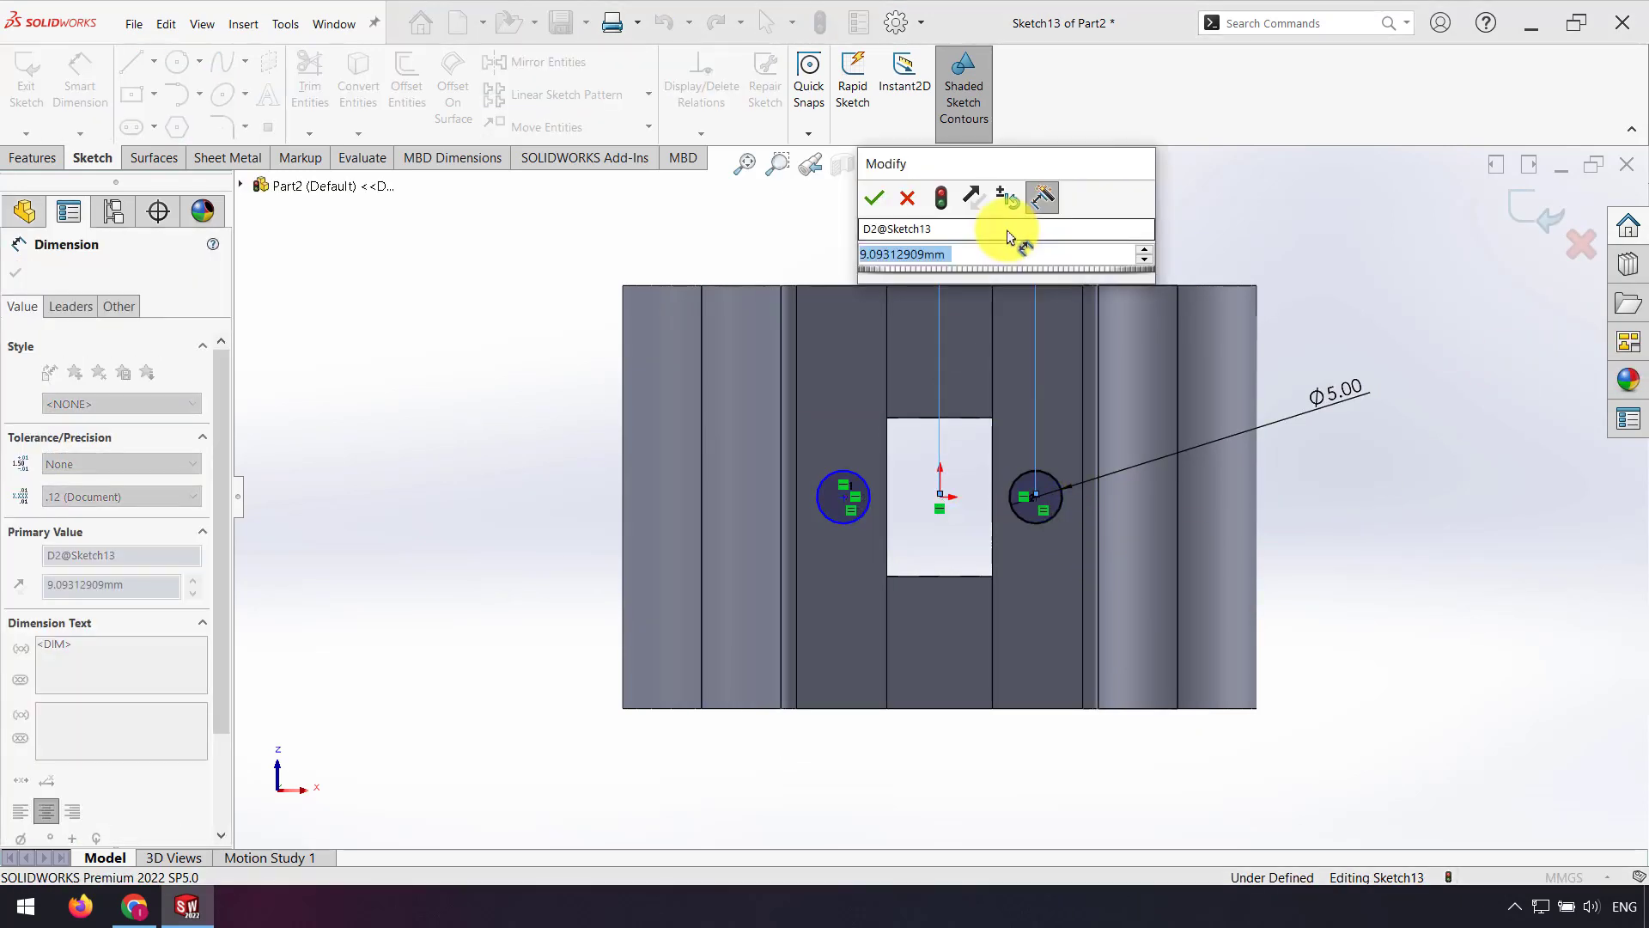
{"action": "key", "text": "Return"}
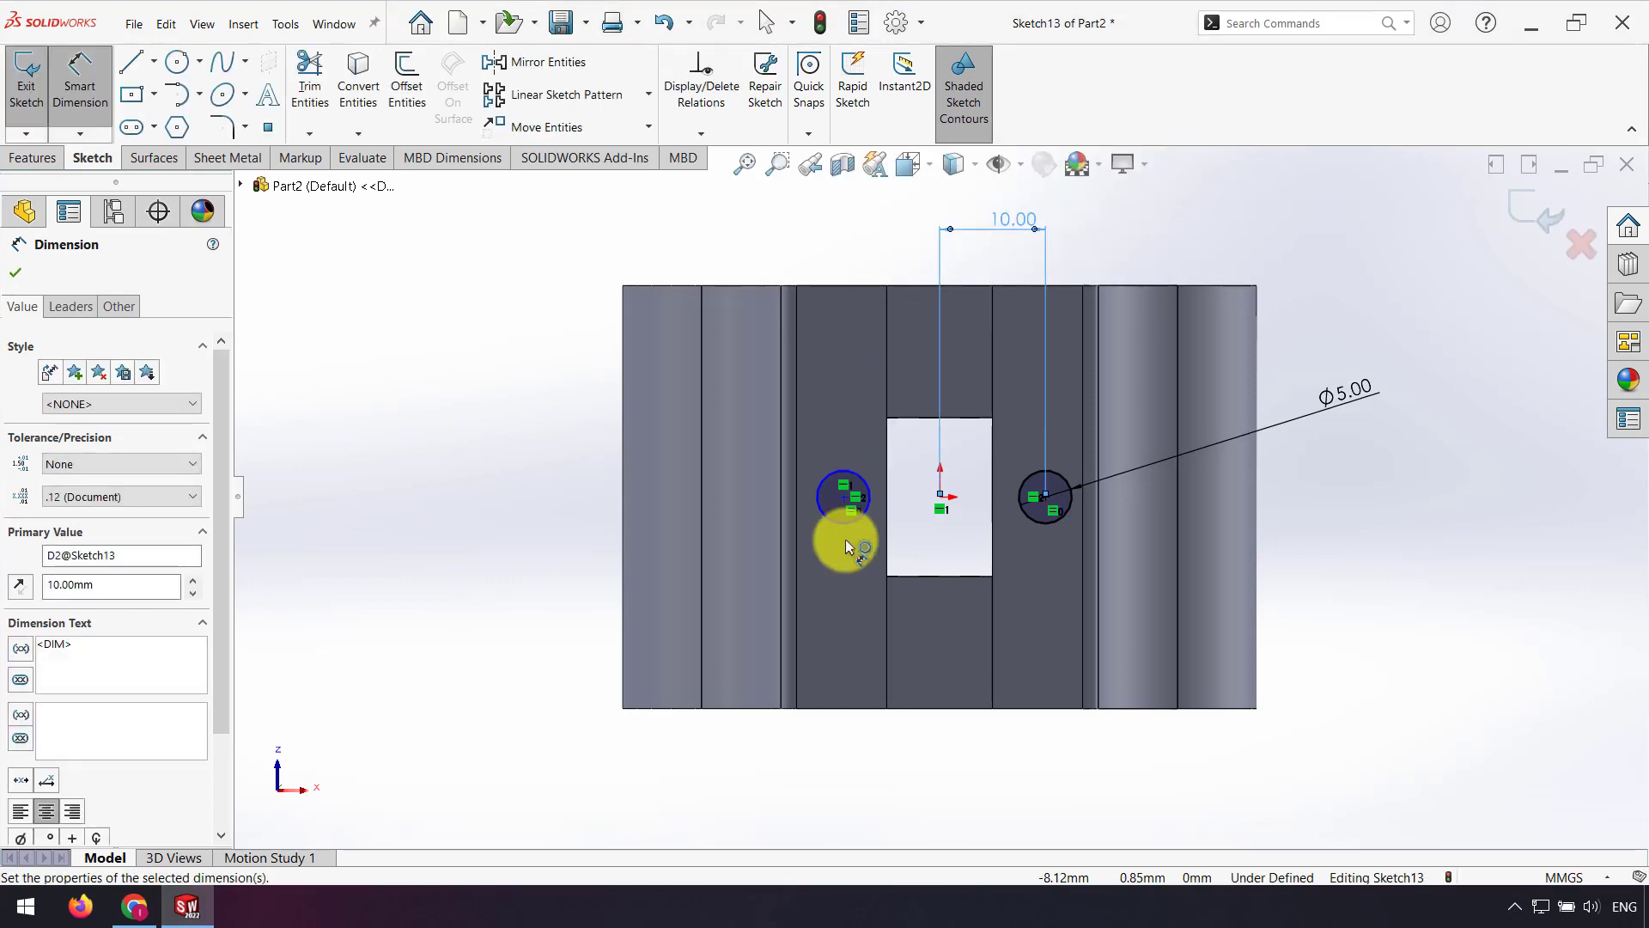
Dimension the opposite circle's centre 10 mm from the origin.
{"action": "left_click", "coordinate": [843, 496]}
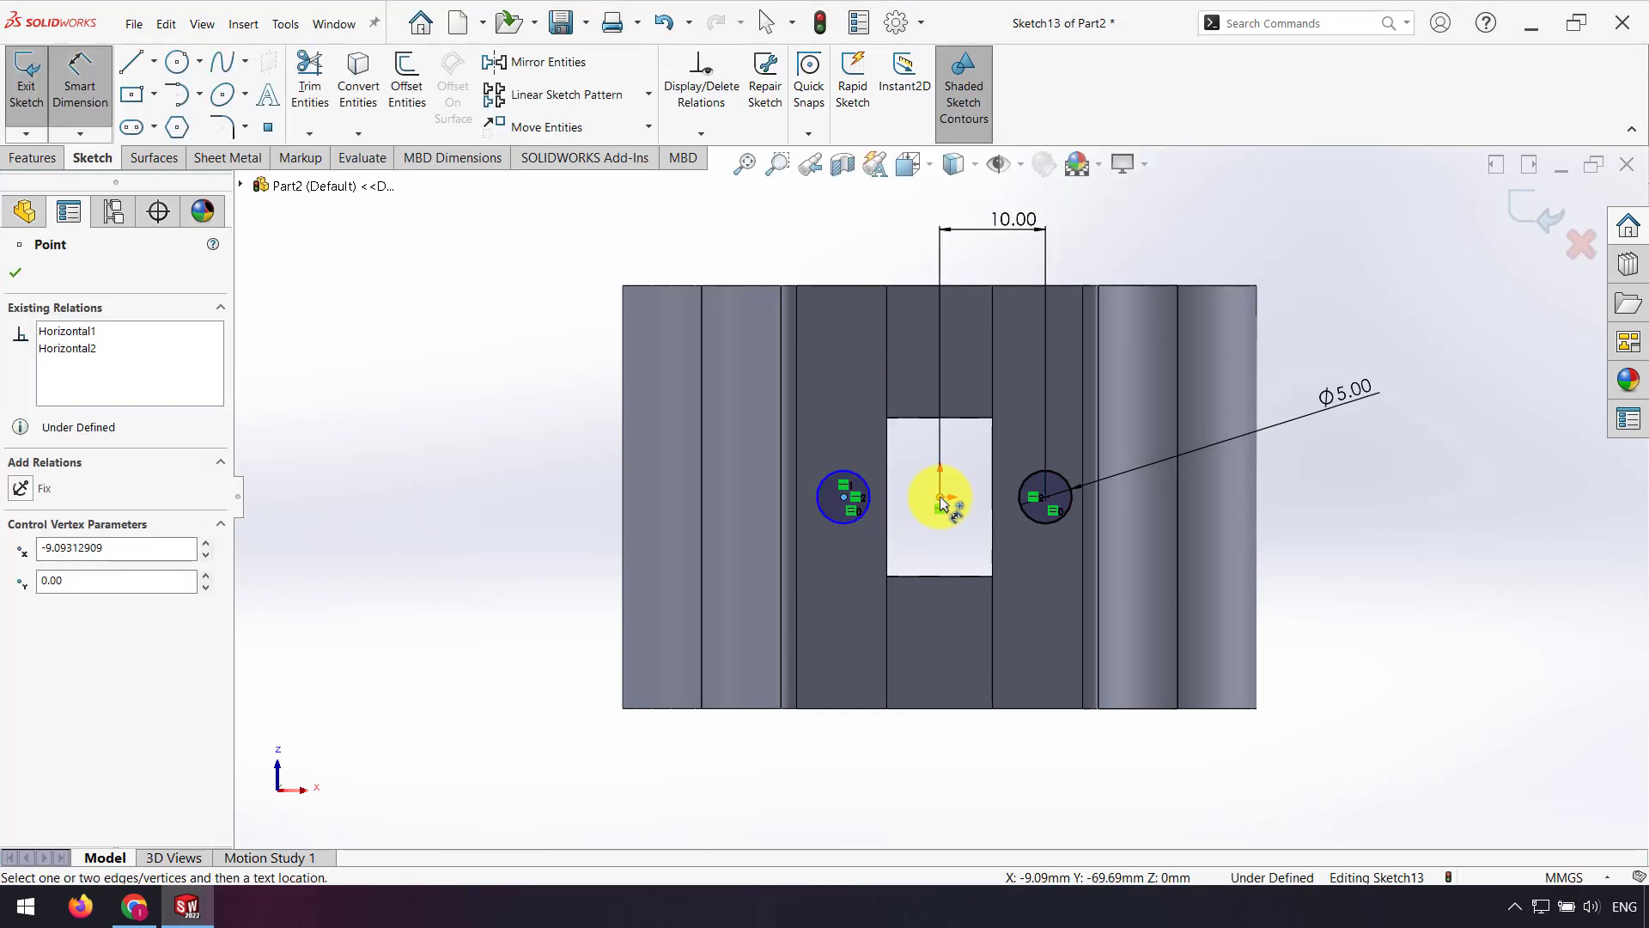
{"action": "left_click", "coordinate": [941, 502]}
{"action": "left_click", "coordinate": [893, 257]}
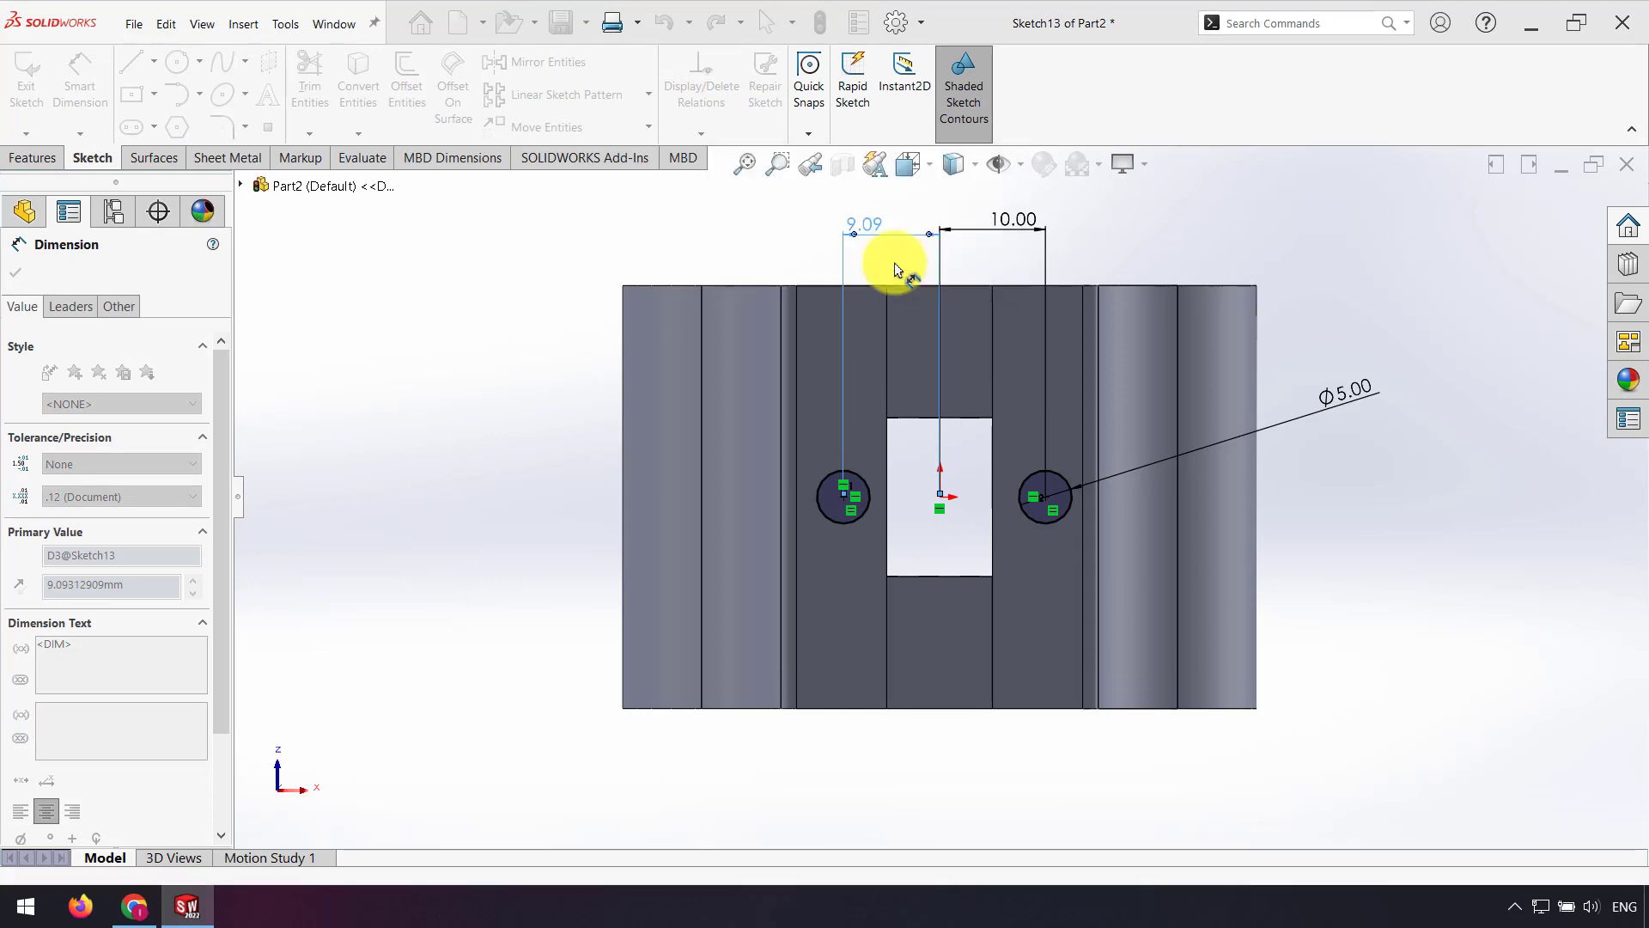
{"action": "type", "text": "10"}
{"action": "key", "text": "Return"}
Exit the circle sketch and start a Blind Extruded Cut of both circles, linked to thickness with Normal cut enabled.
{"action": "left_click", "coordinate": [1539, 220]}
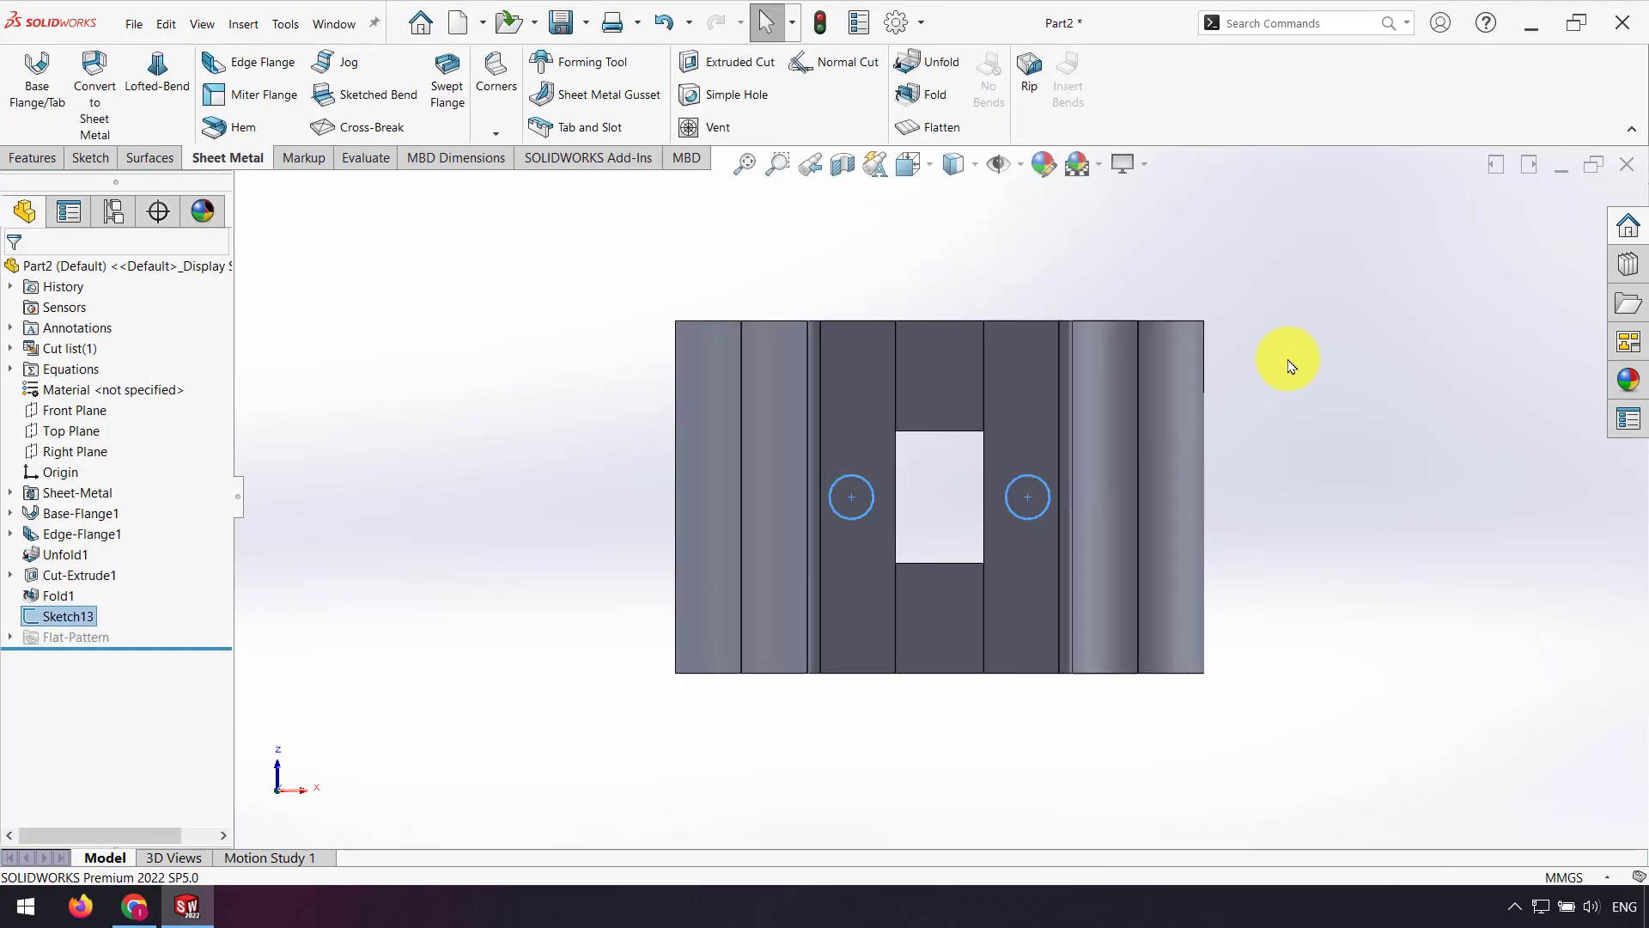
{"action": "left_click", "coordinate": [44, 160]}
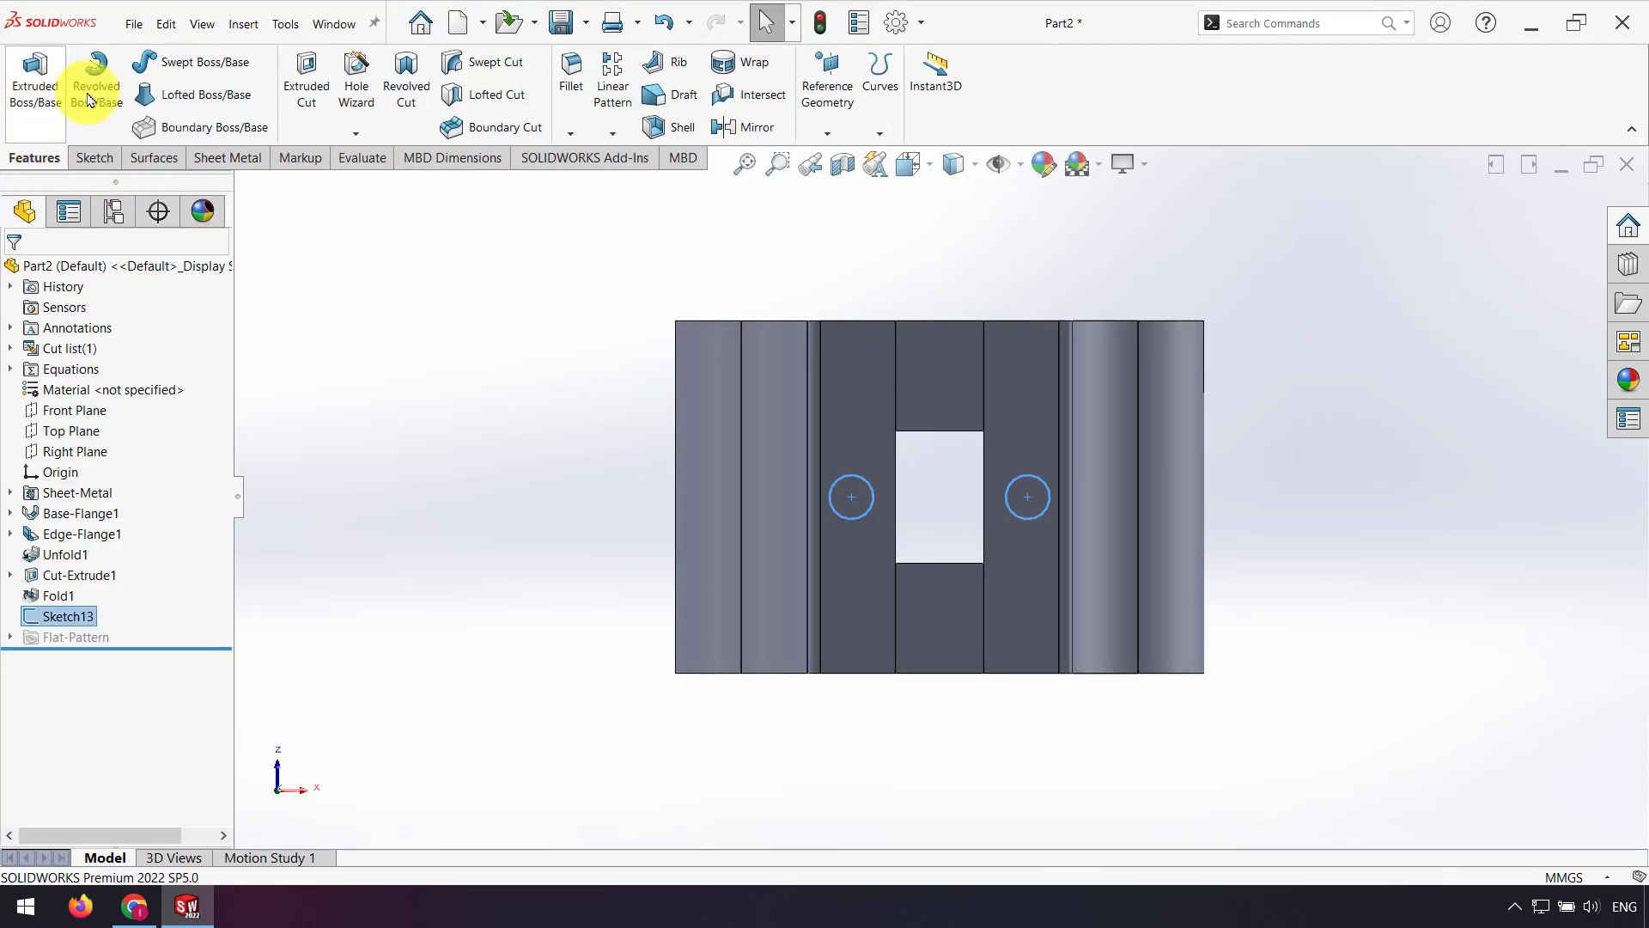
{"action": "left_click", "coordinate": [318, 83]}
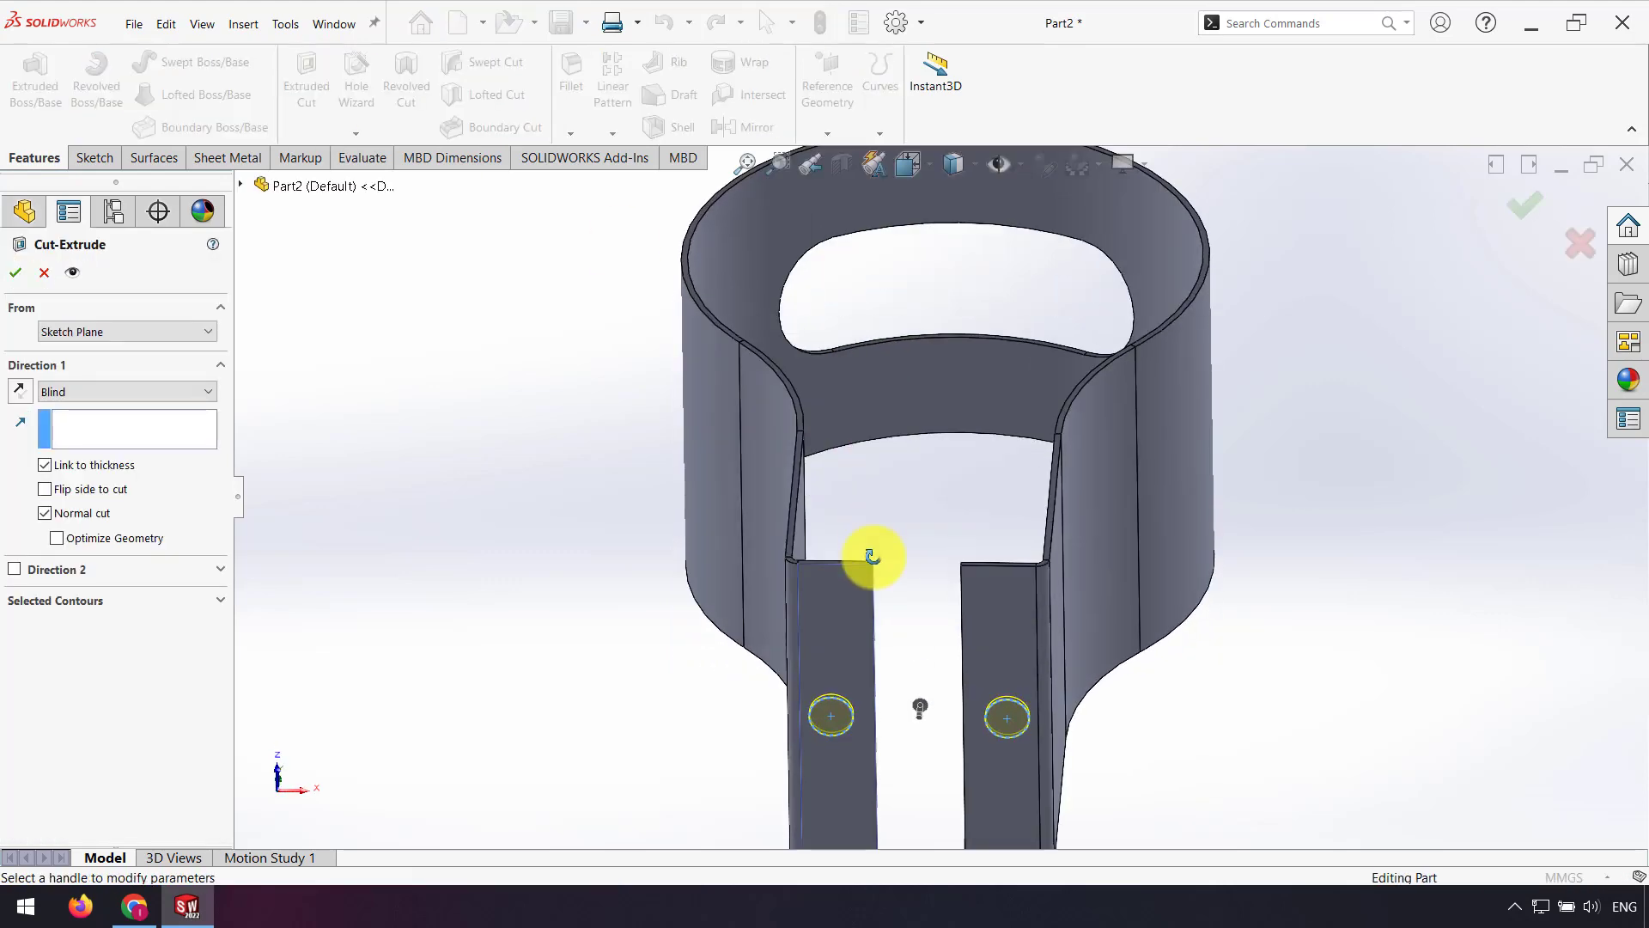